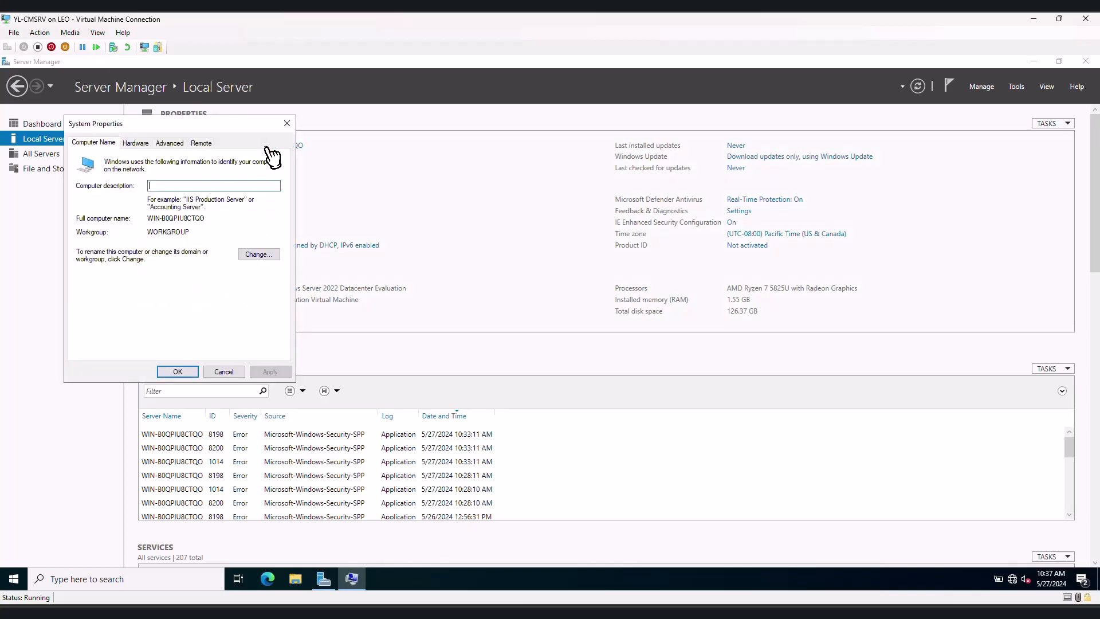
Rename the computer to CMSRV and make it a member of the domain lab.com.
left_click(262, 255)
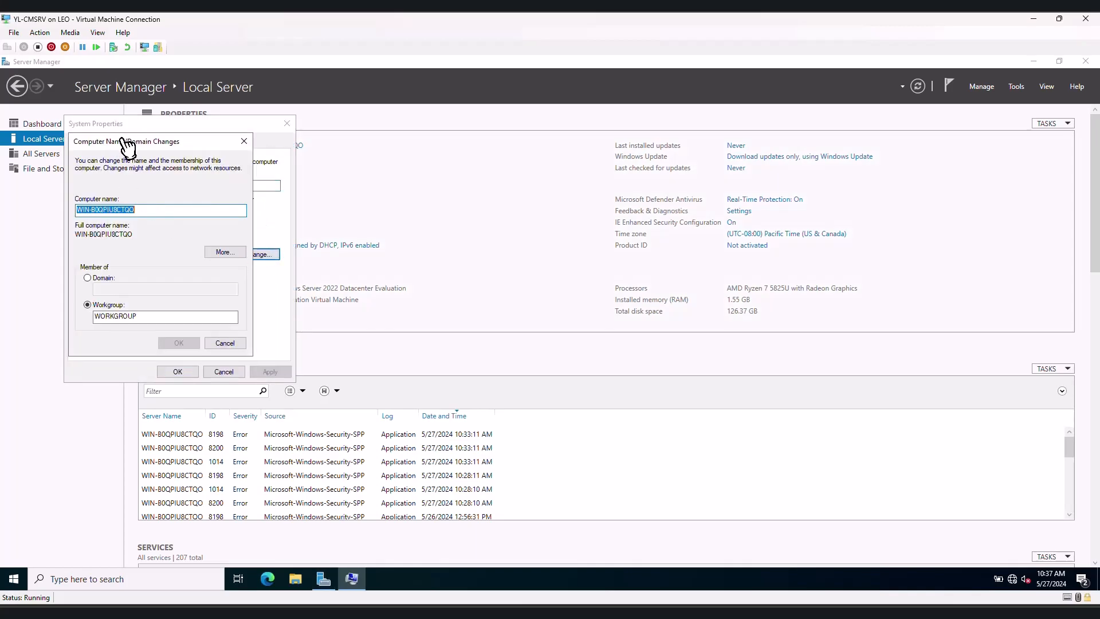
type("CMS")
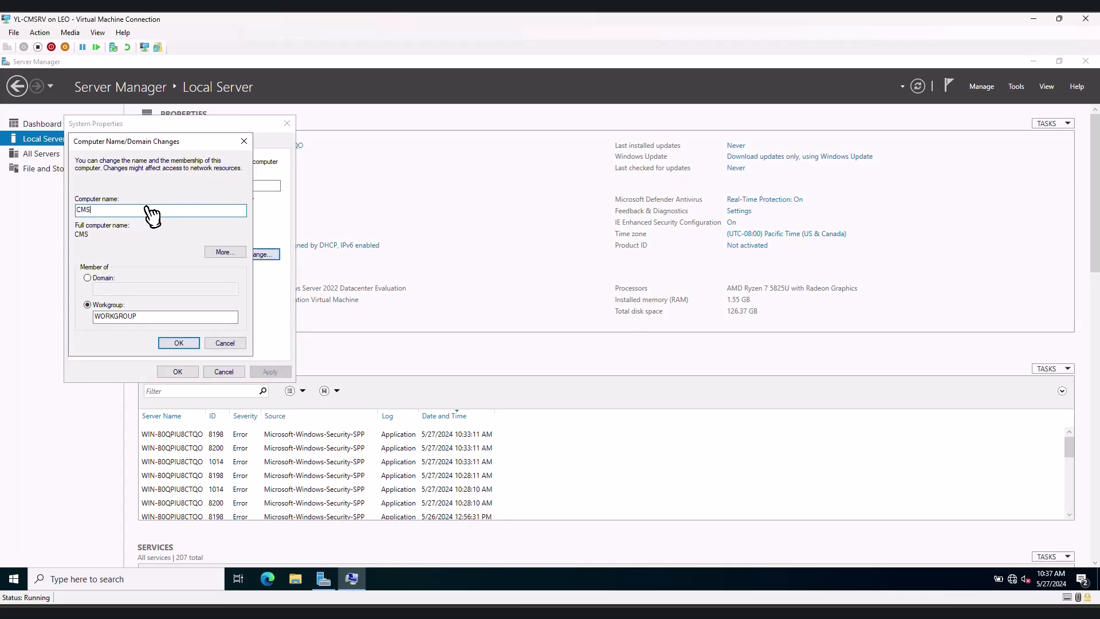
type("RV")
key("Tab")
key("Tab")
key("Up")
key("Tab")
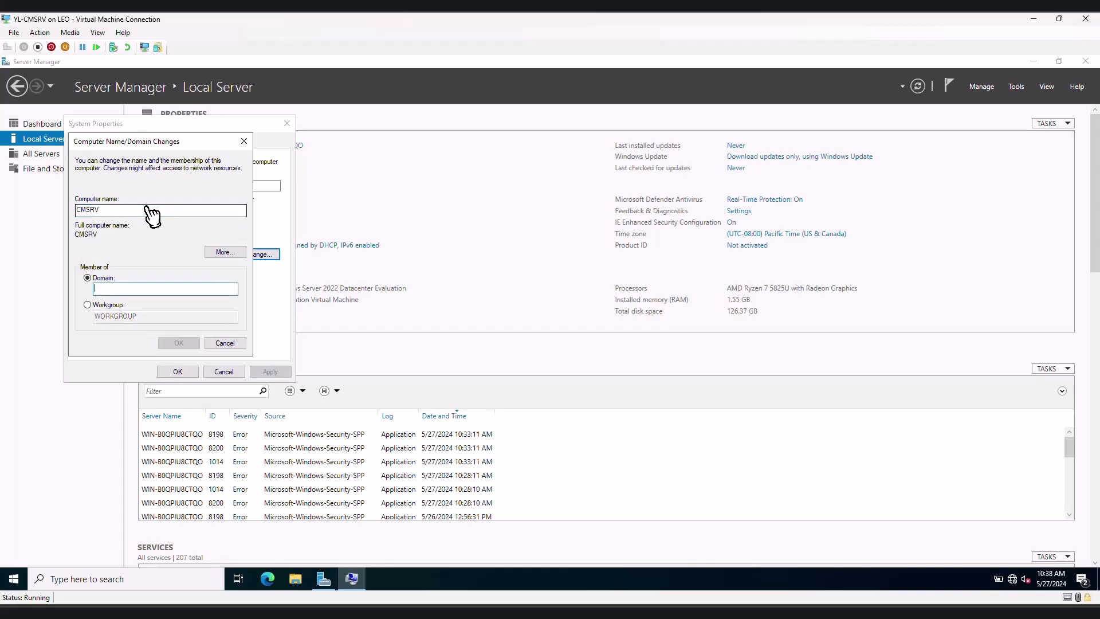
type("lab.com")
key("Return")
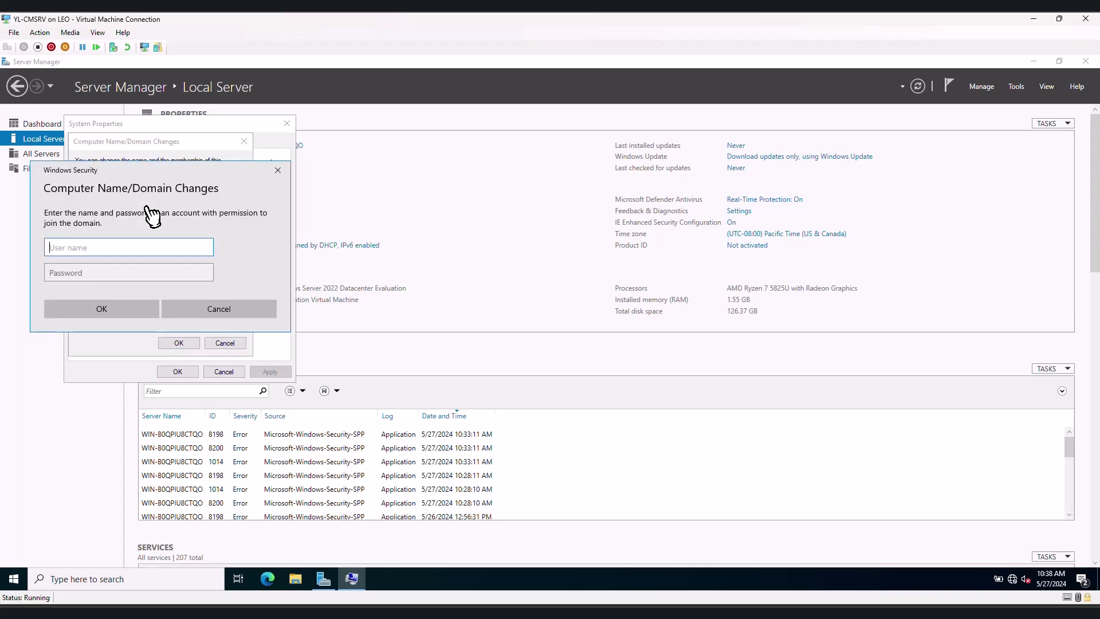
Authorize the domain join with the labadmin account and its password, and enter that account name at the sign-in screen.
type("labadmin")
key("Tab")
type("••••••••")
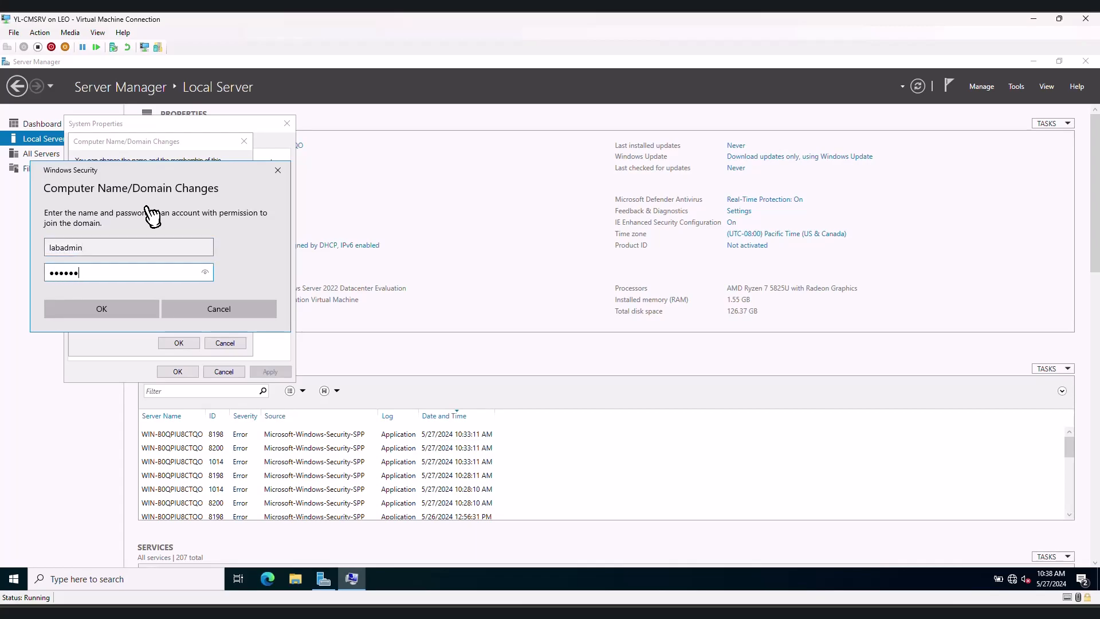
key("Return")
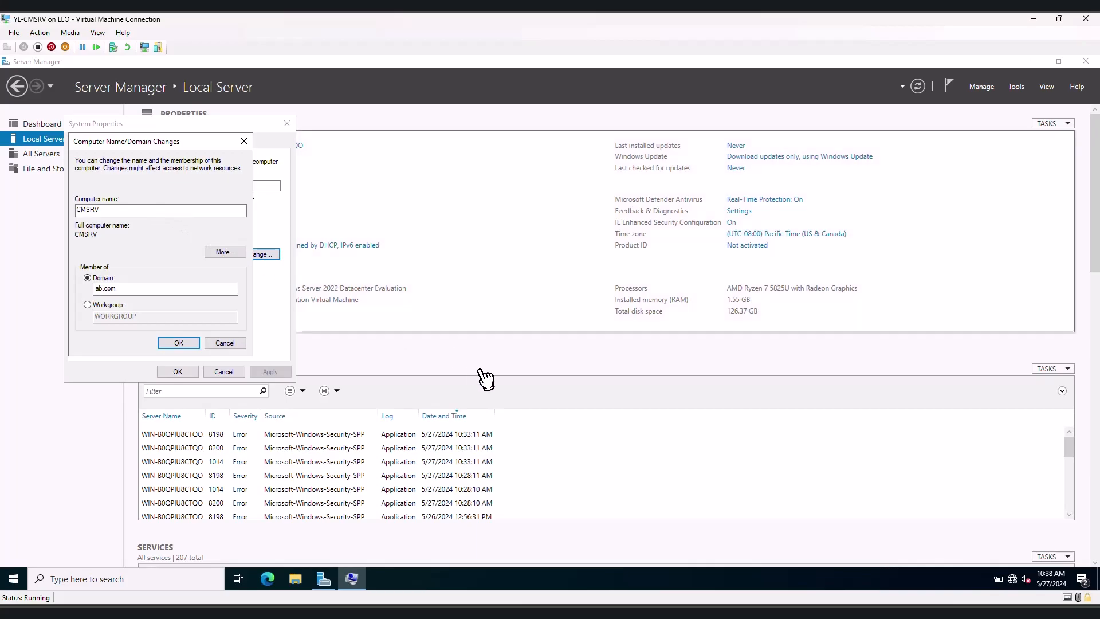
left_click(599, 357)
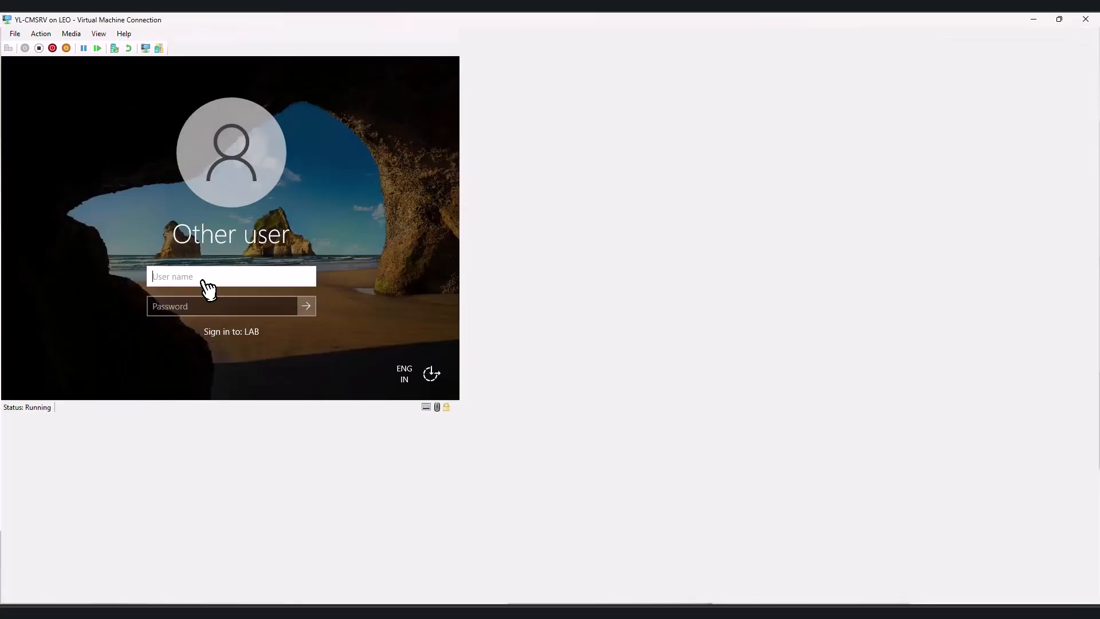
type("labadmi")
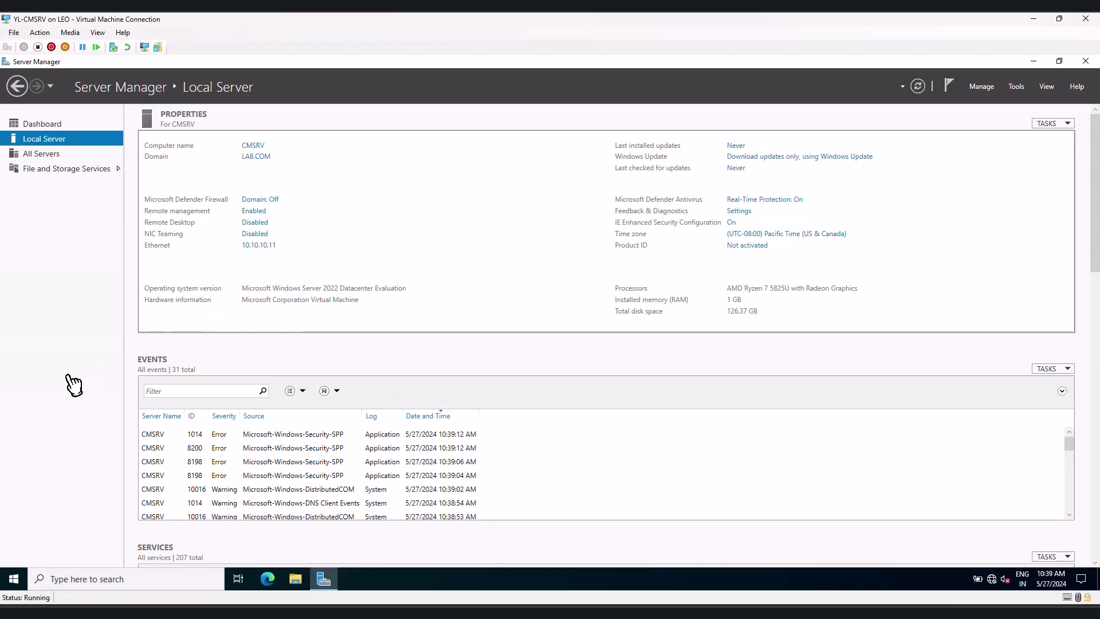
Find and open Notepad, and minimize Server Manager so the blank note sits over the desktop.
left_click(77, 580)
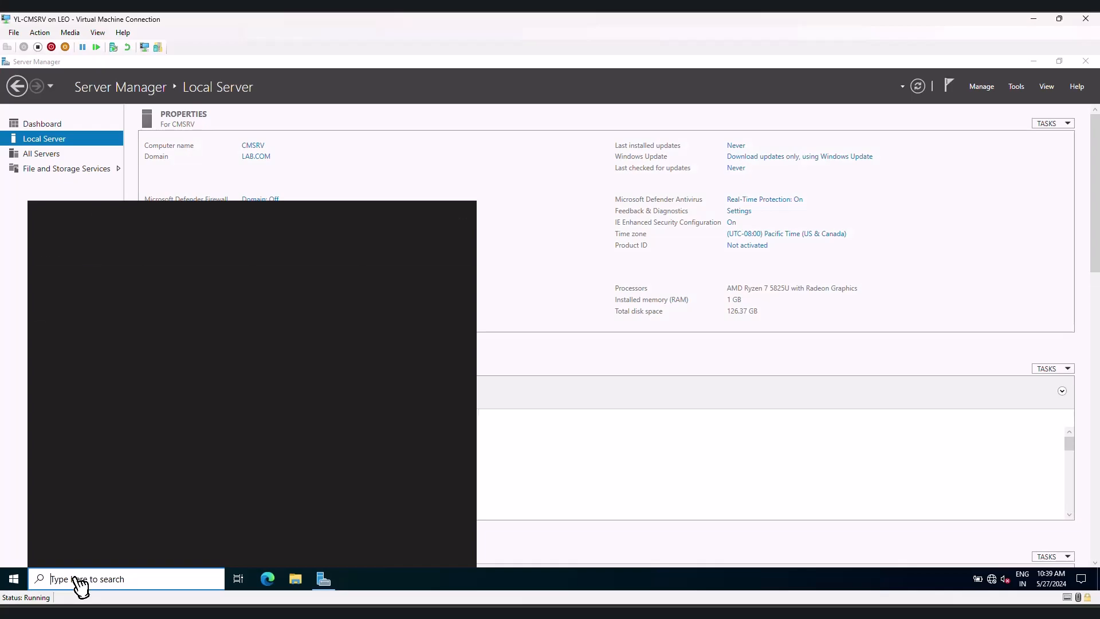
type("notepad")
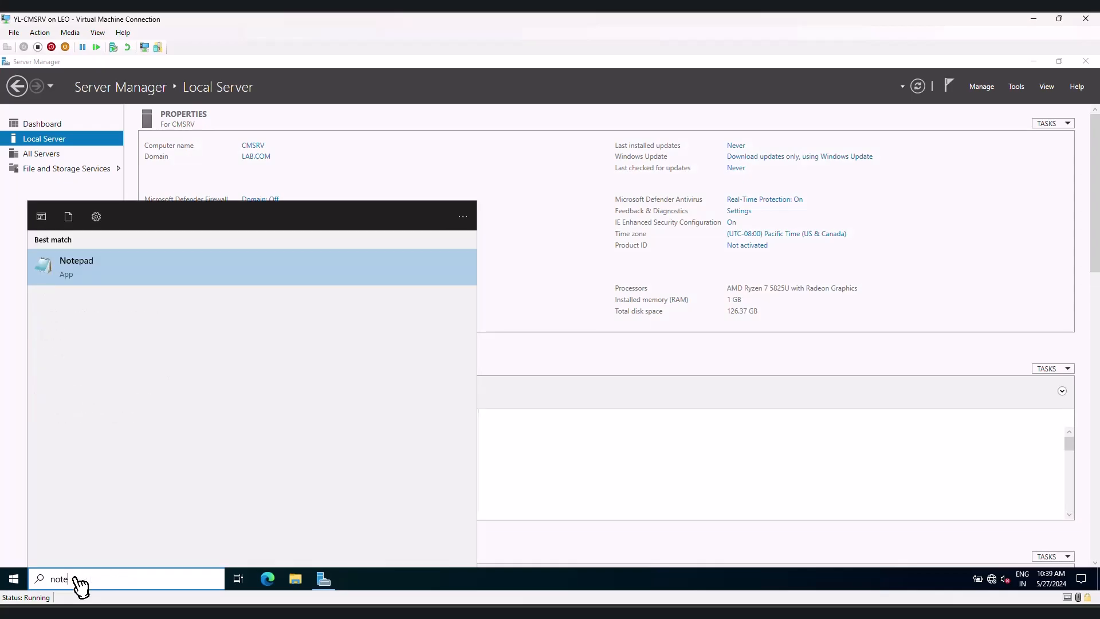
key("Return")
left_click_drag(523, 94, 647, 101)
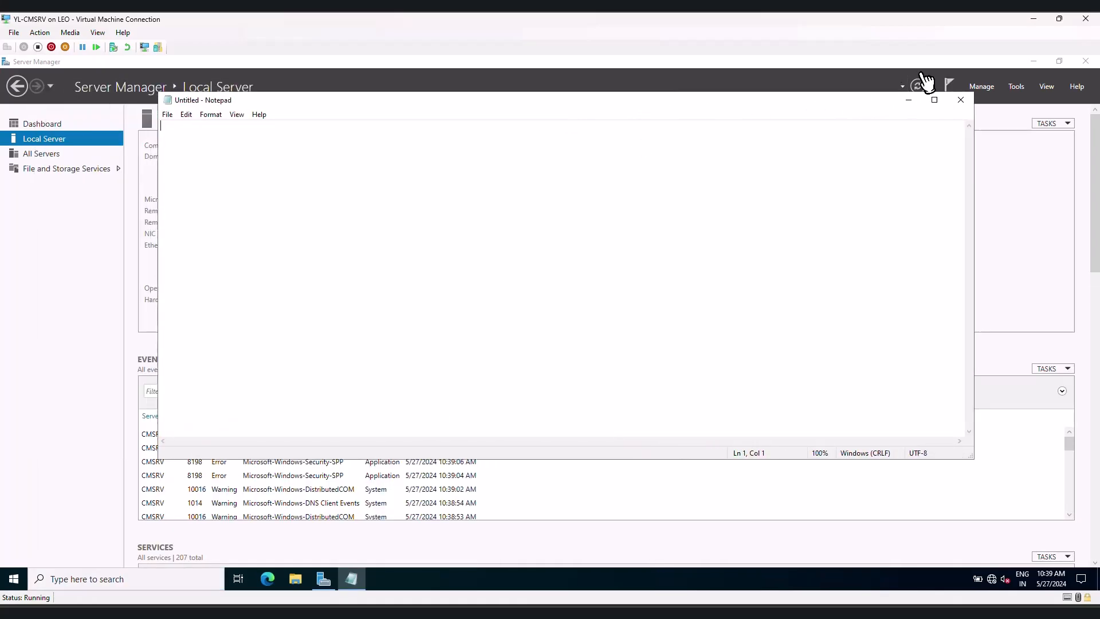
left_click(1034, 61)
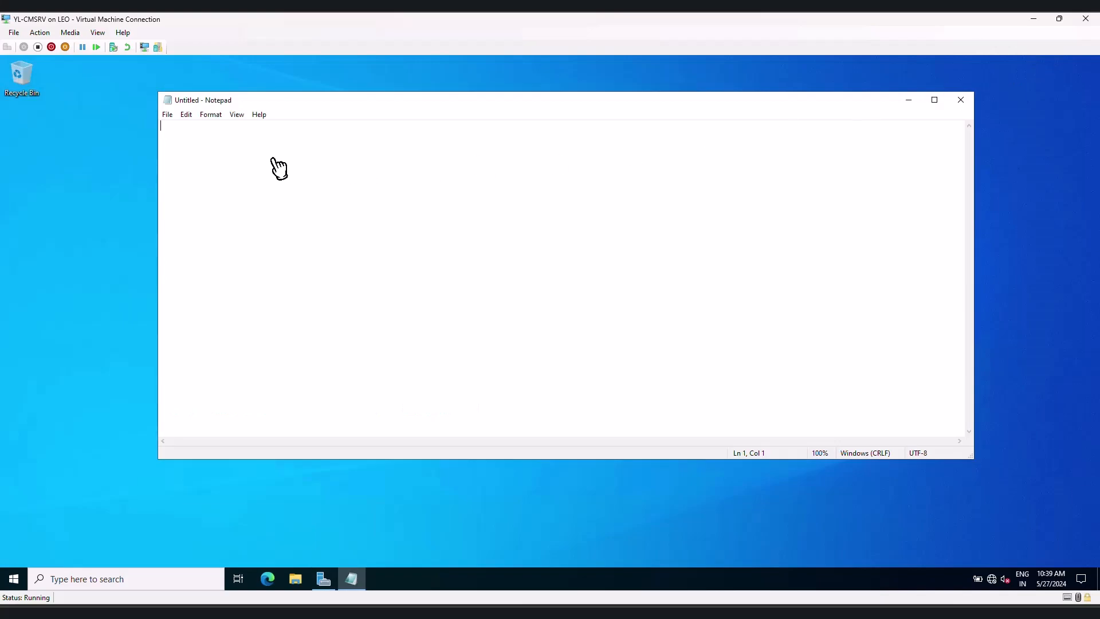
List two numbered tasks: "EXtend AD Schema" and "Create a System Mangemen Container in AD and provide full control to the CMSRV".
type("1. EXtend AD Schema")
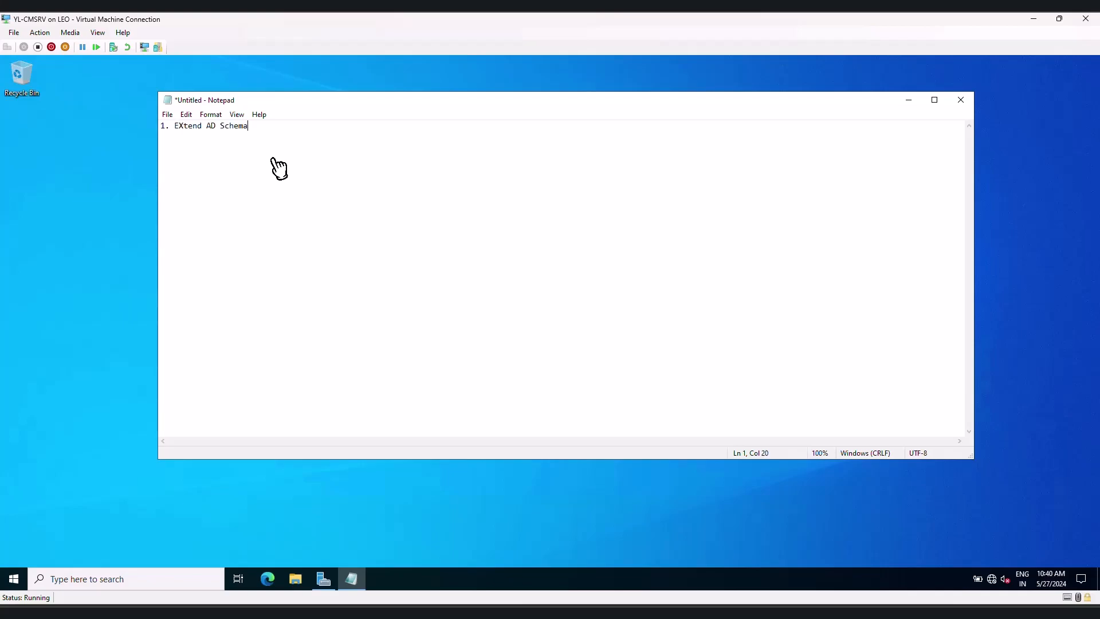
type(" 2. Create a System Mangemen Container in AD and ")
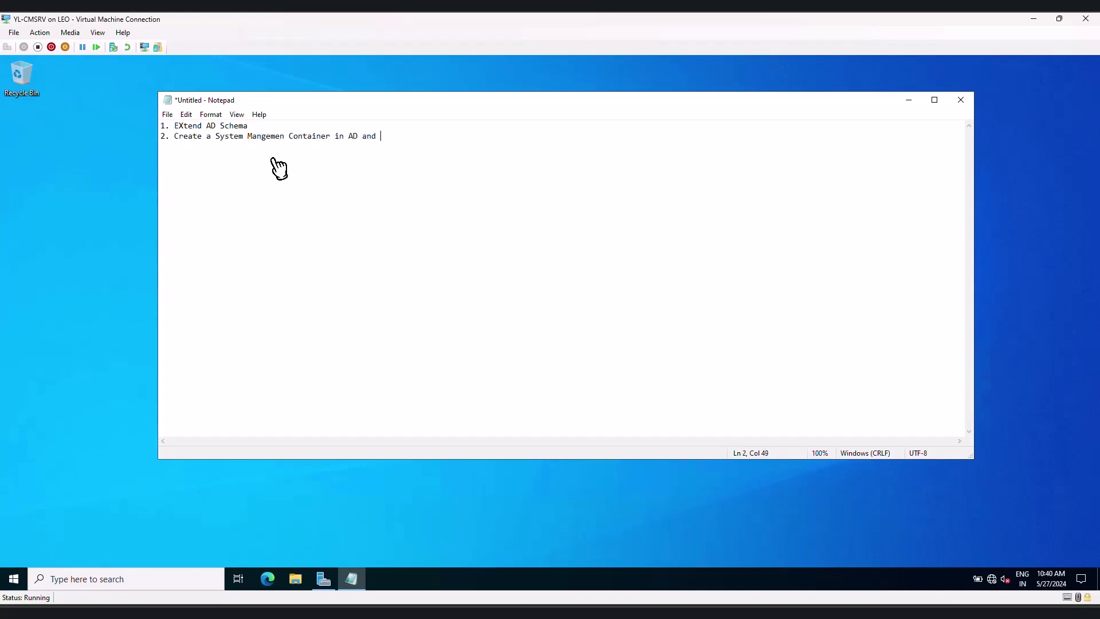
type("provide full control to the ")
type("CMSRV ")
Add task 3, "Add the CSRV System account in the SQL server.", and task 4, "Install the ADK and WIN PE".
type("3. ")
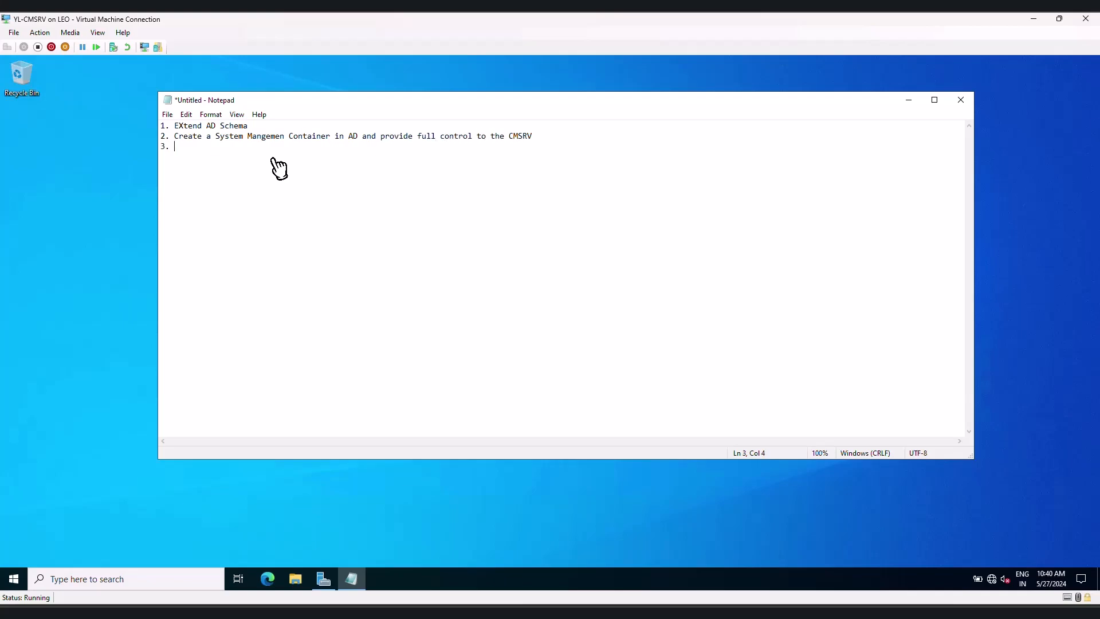
type("Add the CSRV System account in the SQL serve")
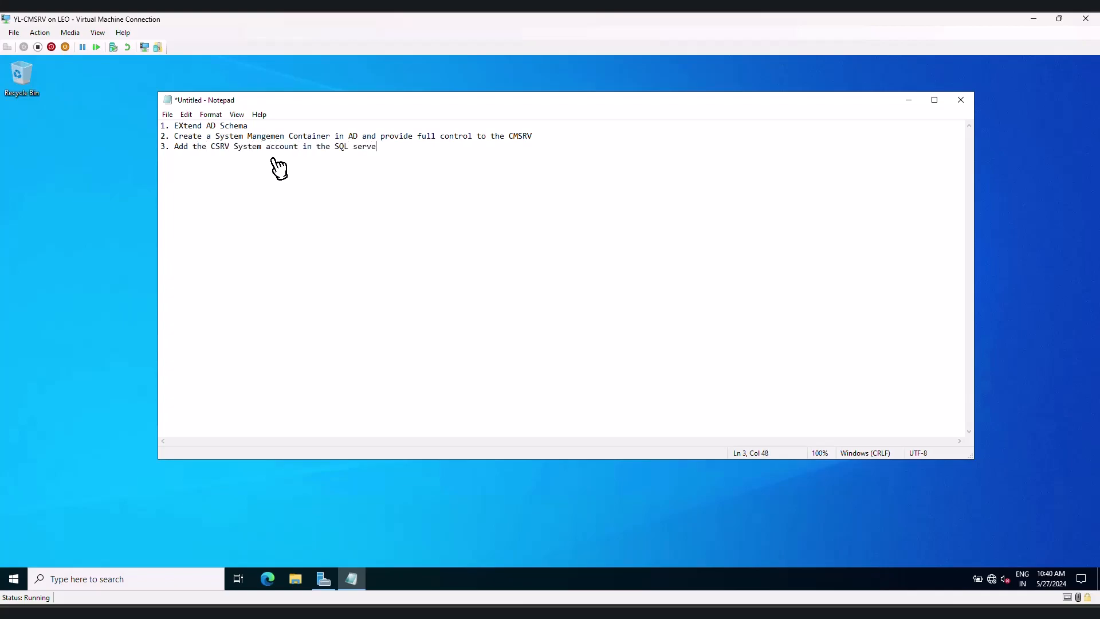
type("r. 4. Install the ADK and WIN PE")
Add task 5, "Install the required roles and features.", and task 6, "Install the config mgr software.".
key("Return")
type("5. Install the required ro")
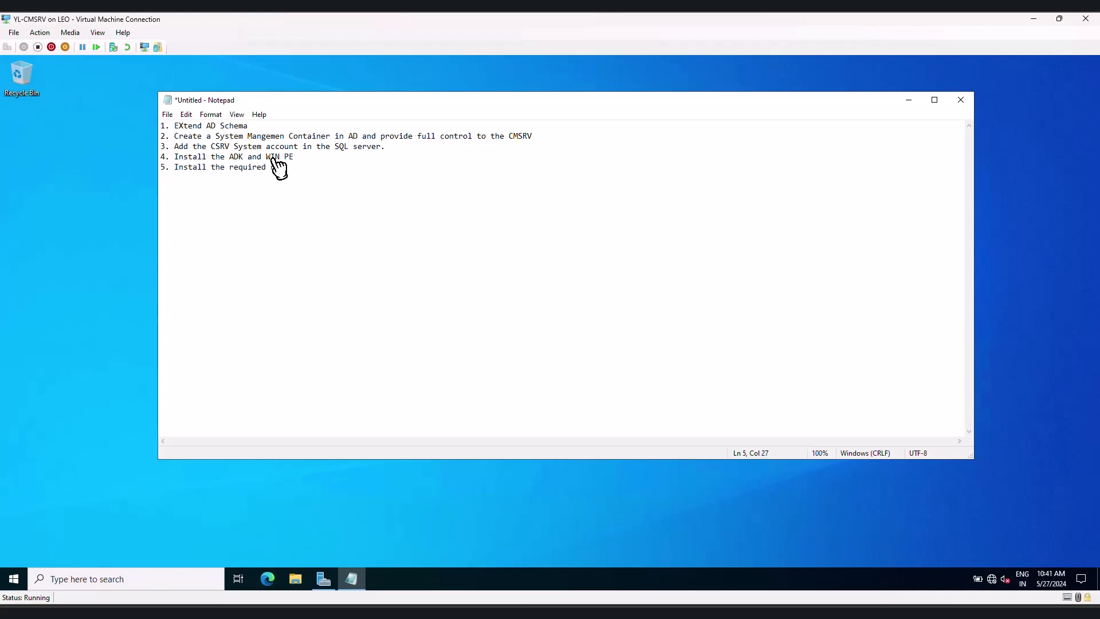
type("les and features.")
key("Return")
type("6. Install the config mgr software.")
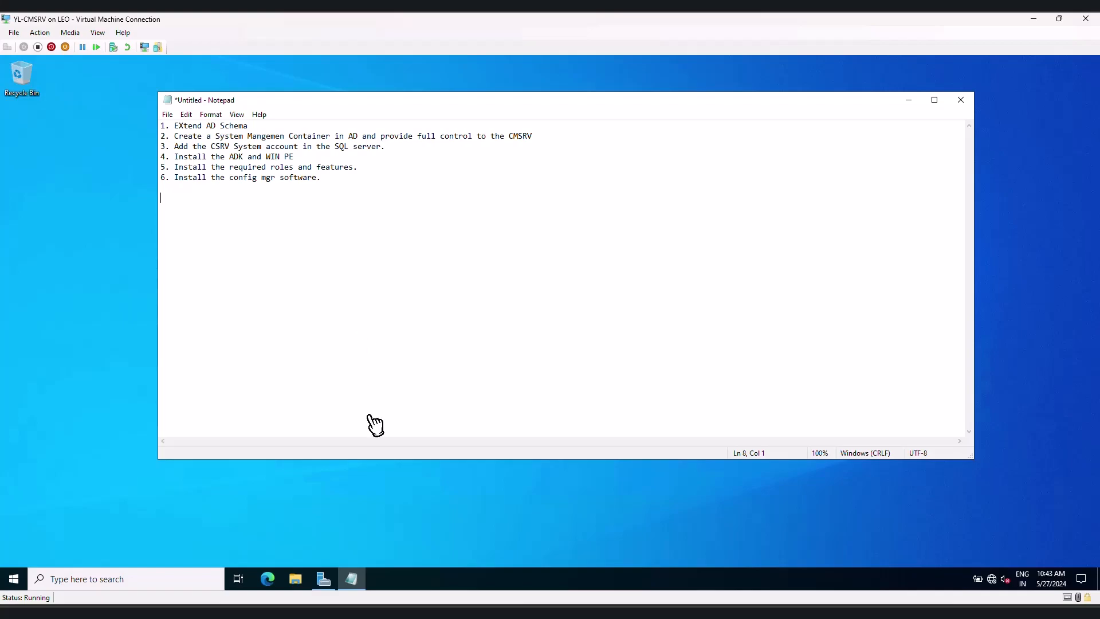
Run MCM_Configmgr_2303 from the Downloads folder with permission to make changes, and extract it to C:\Users\labadmin\Downloads.
left_click(295, 580)
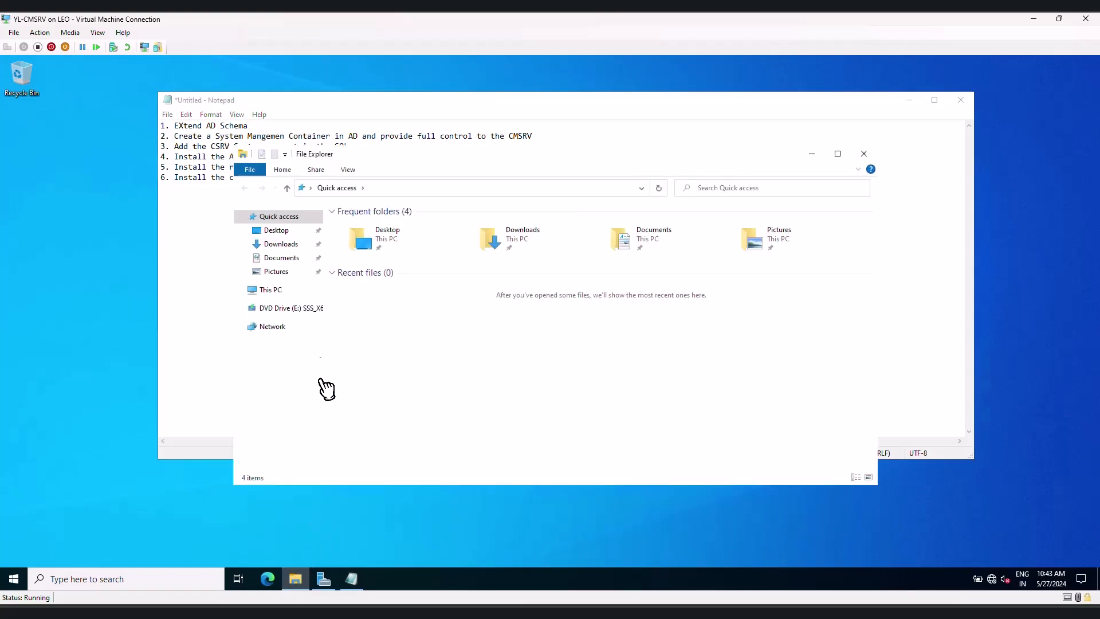
left_click(281, 245)
left_click(479, 304)
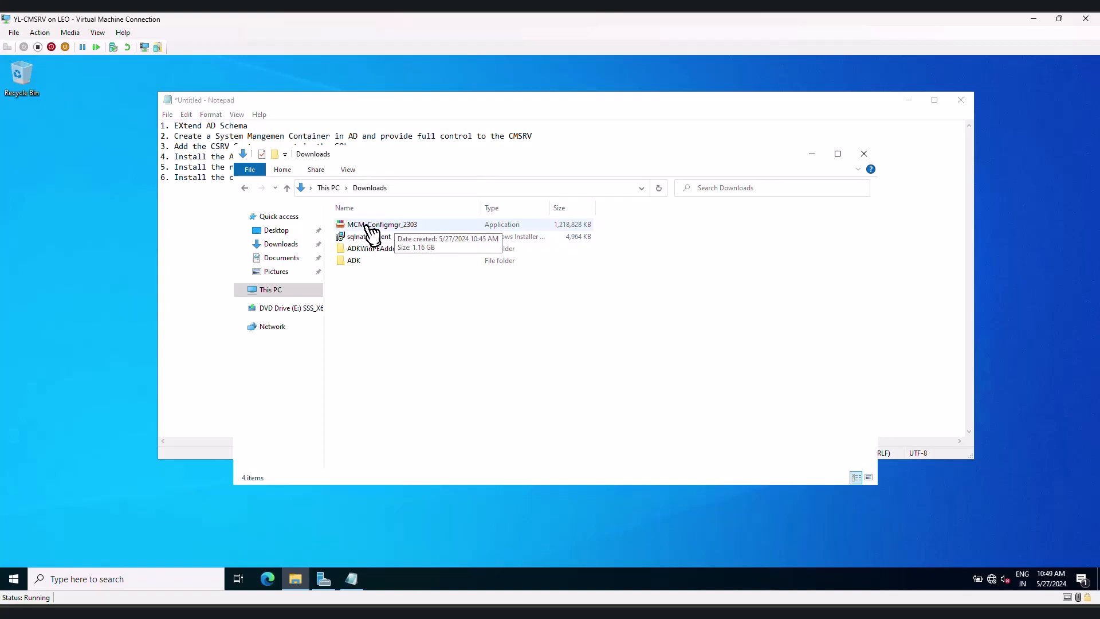
right_click(418, 225)
left_click(448, 245)
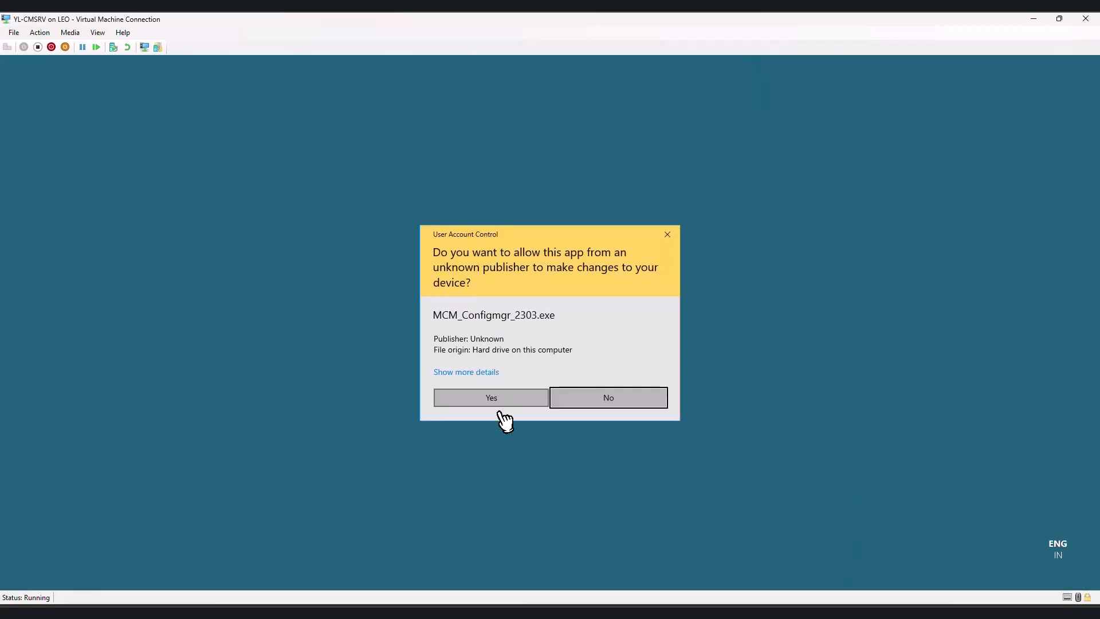
left_click(496, 404)
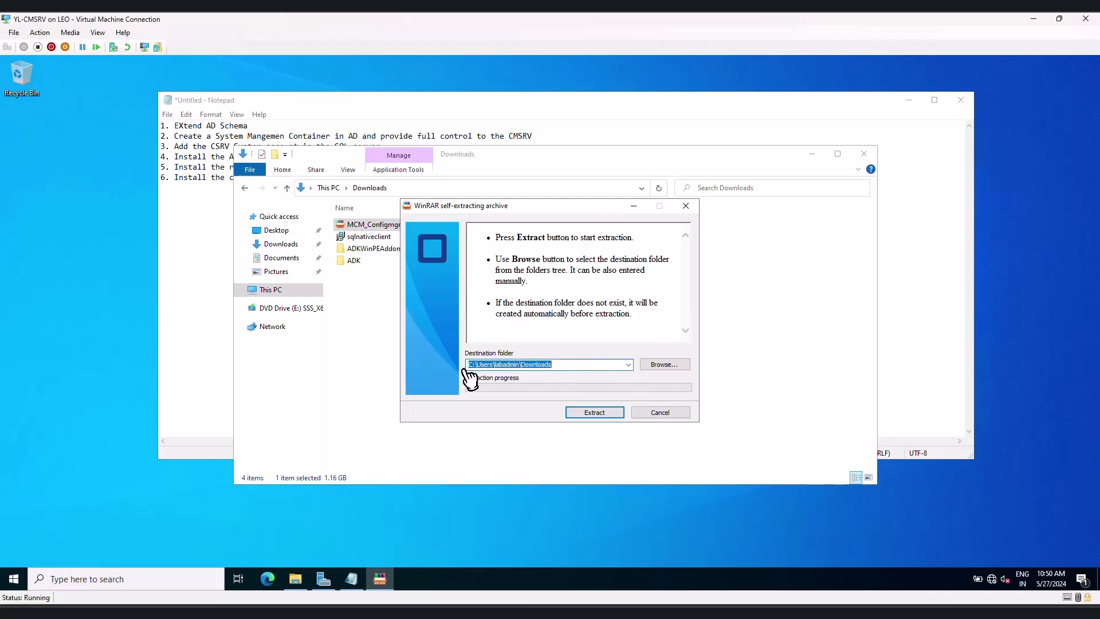
left_click(591, 413)
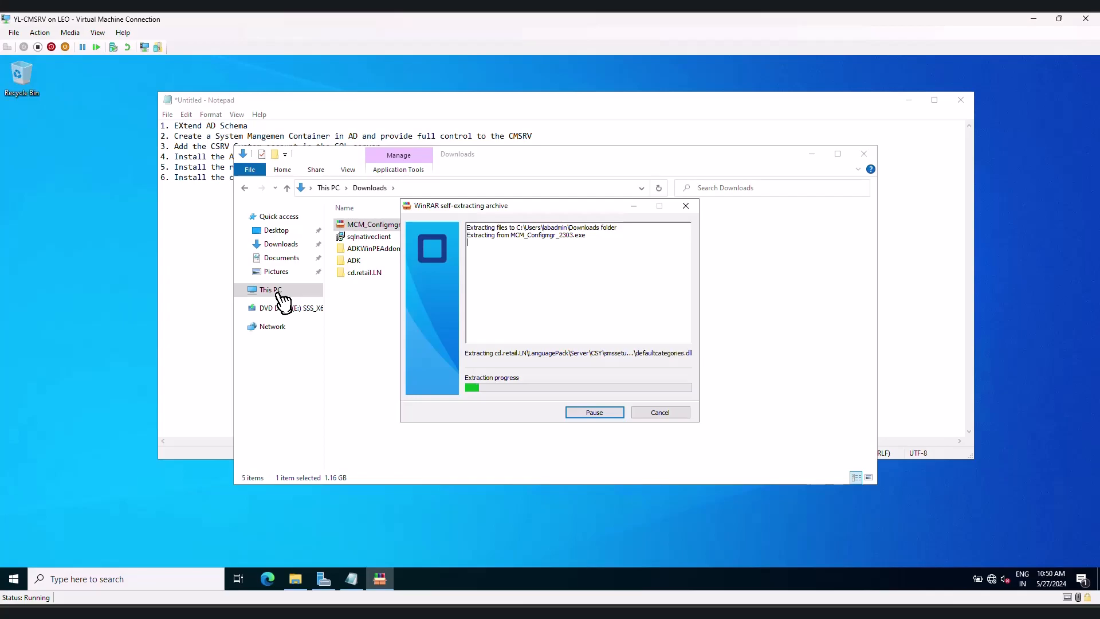
Check the server's drives in This PC, and add another hard drive to the YL-CMSRV virtual machine's SCSI controller.
left_click(280, 291)
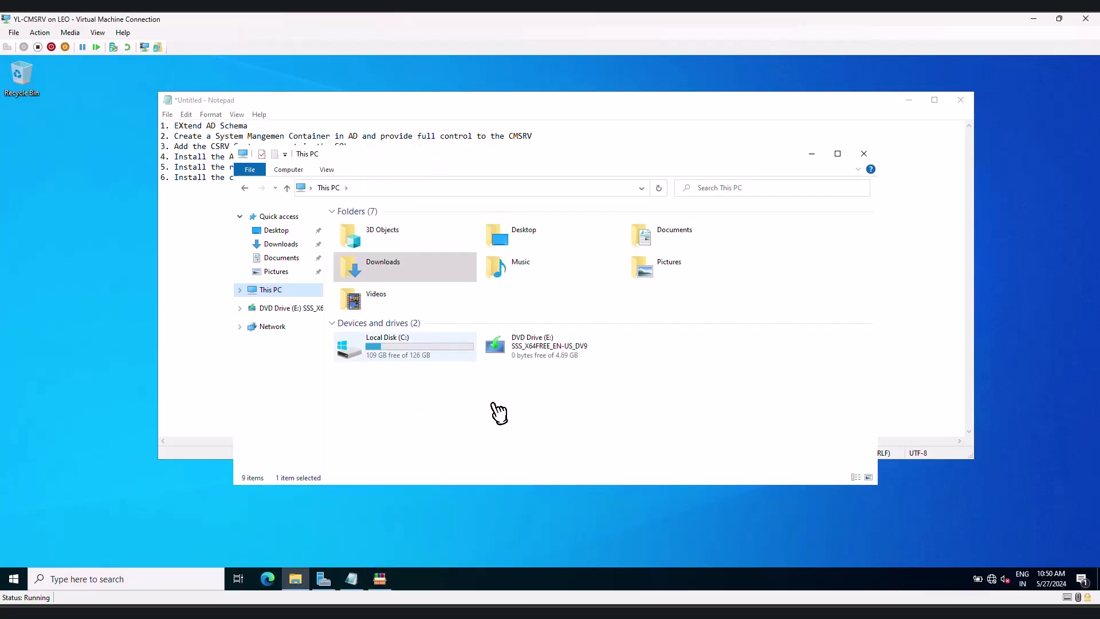
left_click(461, 408)
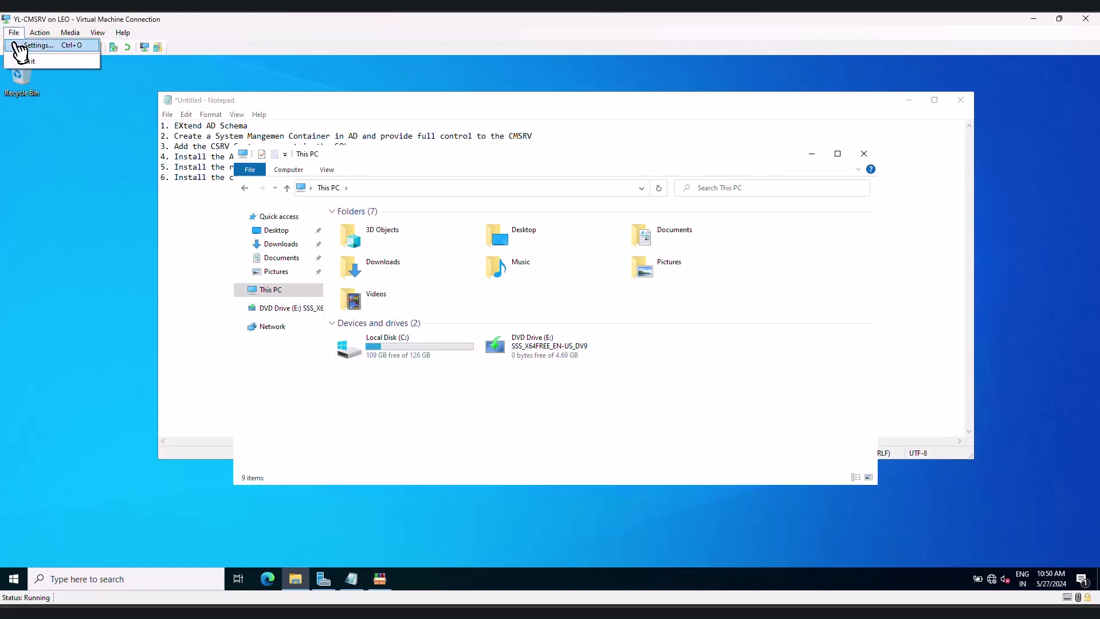
left_click(23, 47)
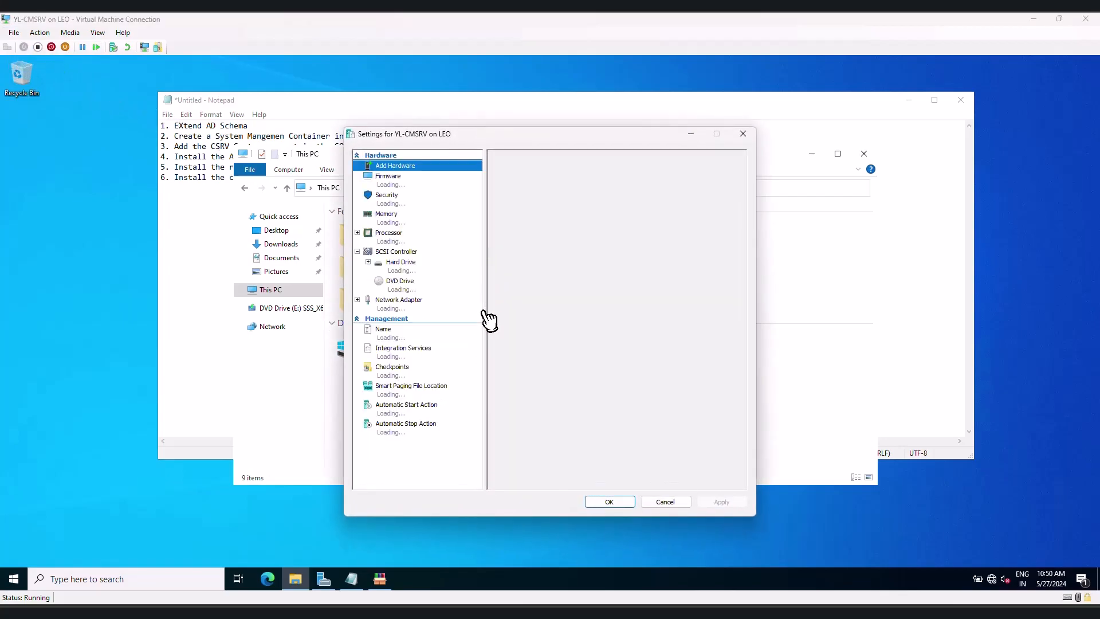
left_click(406, 252)
left_click(514, 205)
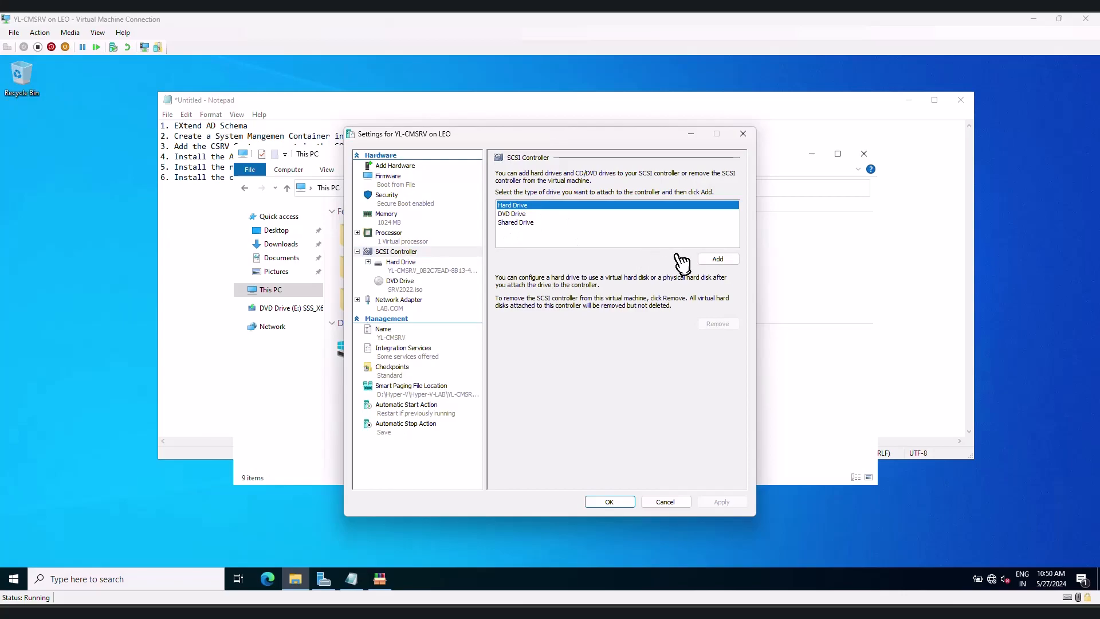
left_click(718, 259)
Start a new virtual hard disk for the added drive and choose the dynamically expanding type.
left_click(572, 285)
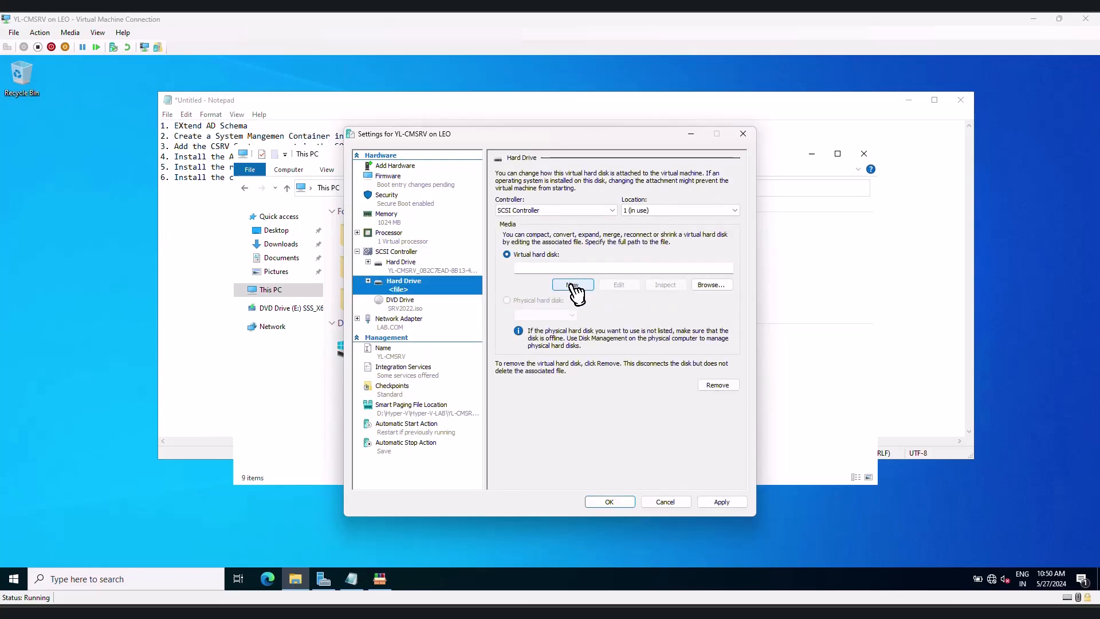
left_click(496, 296)
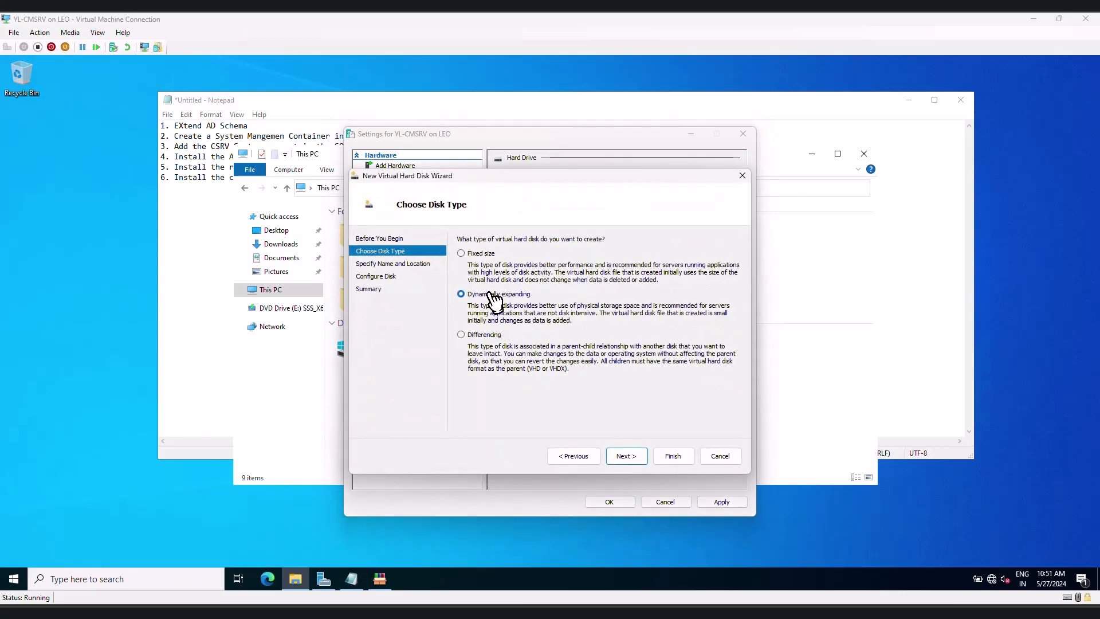
left_click(623, 459)
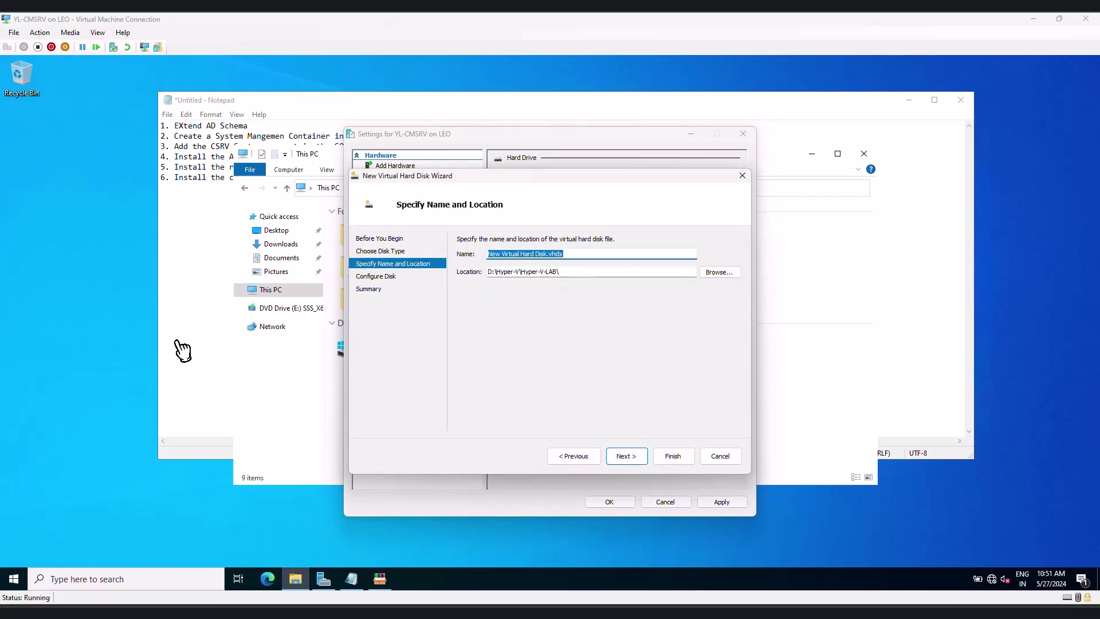
Name the virtual disk CMD and set its location to D:\Hyper-V\Hyper-V-LAB\YL-CMSRV\YL-CMSRV\Virtual Hard Disks\.
left_click(597, 281)
left_click_drag(597, 281, 466, 277)
key("ctrl+v")
key("shift+Tab")
type("CM")
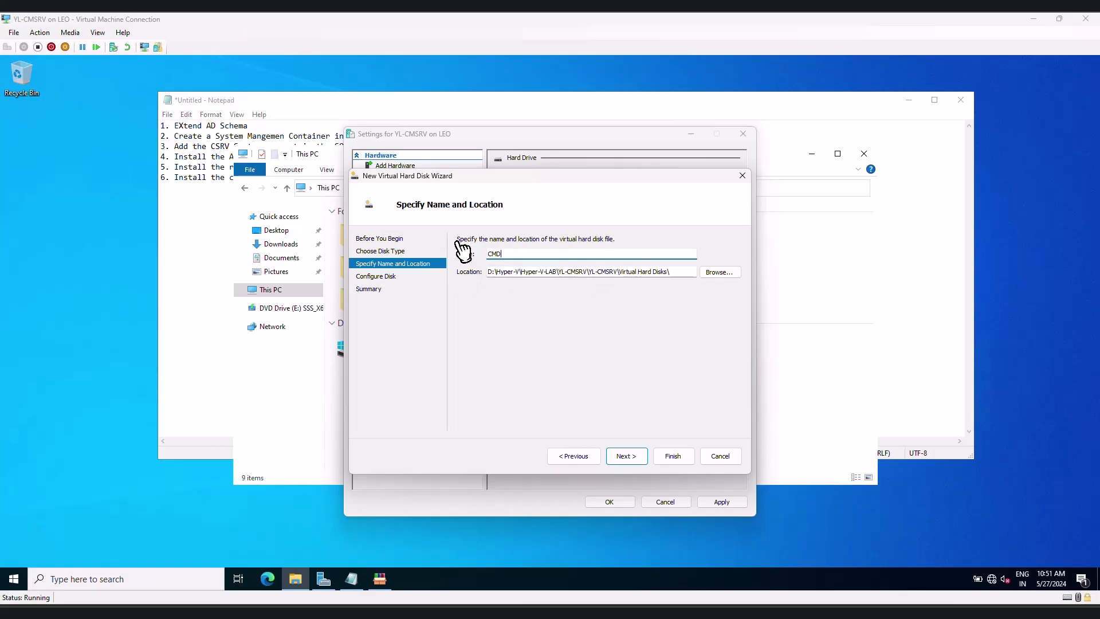
left_click(640, 457)
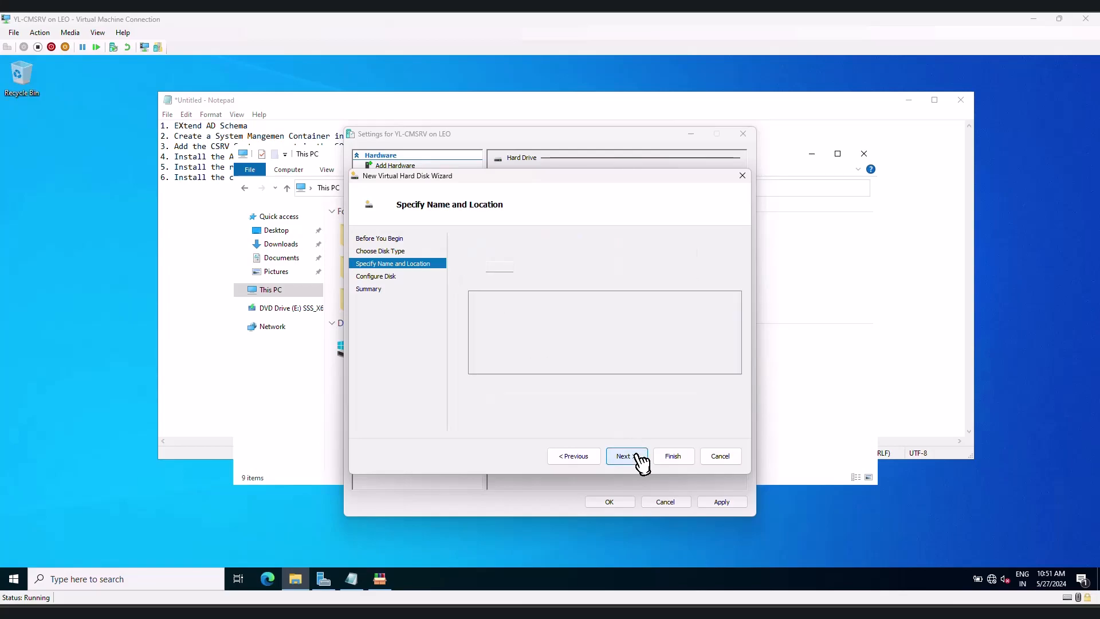
Set the new blank virtual hard disk's size to 501 GB, create it, and save the virtual machine's settings.
left_click(502, 267)
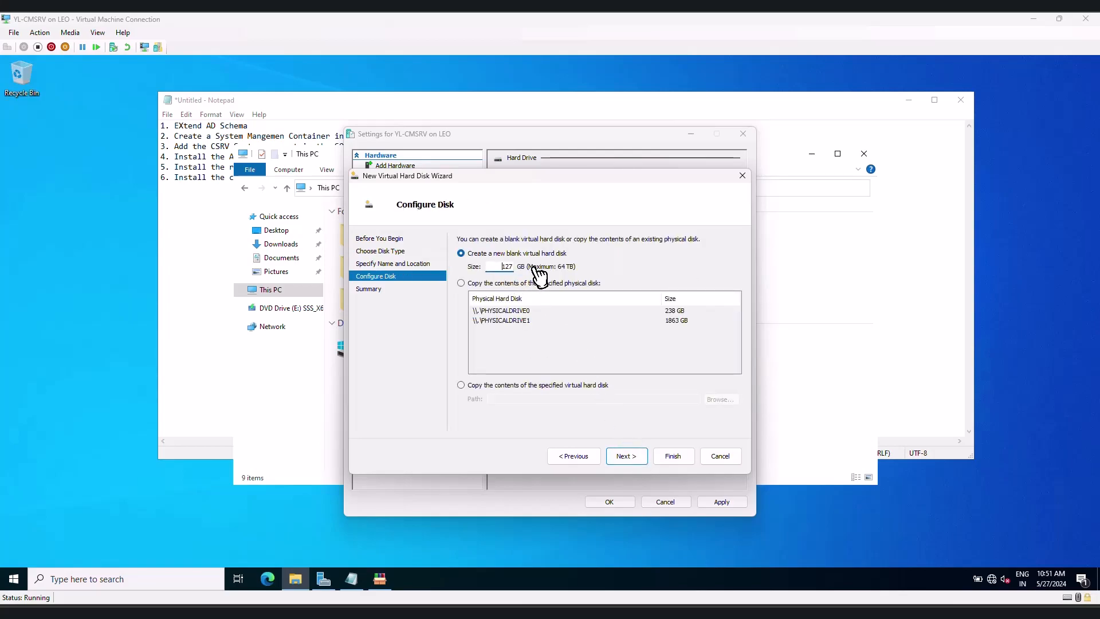
key("Delete")
key("Delete")
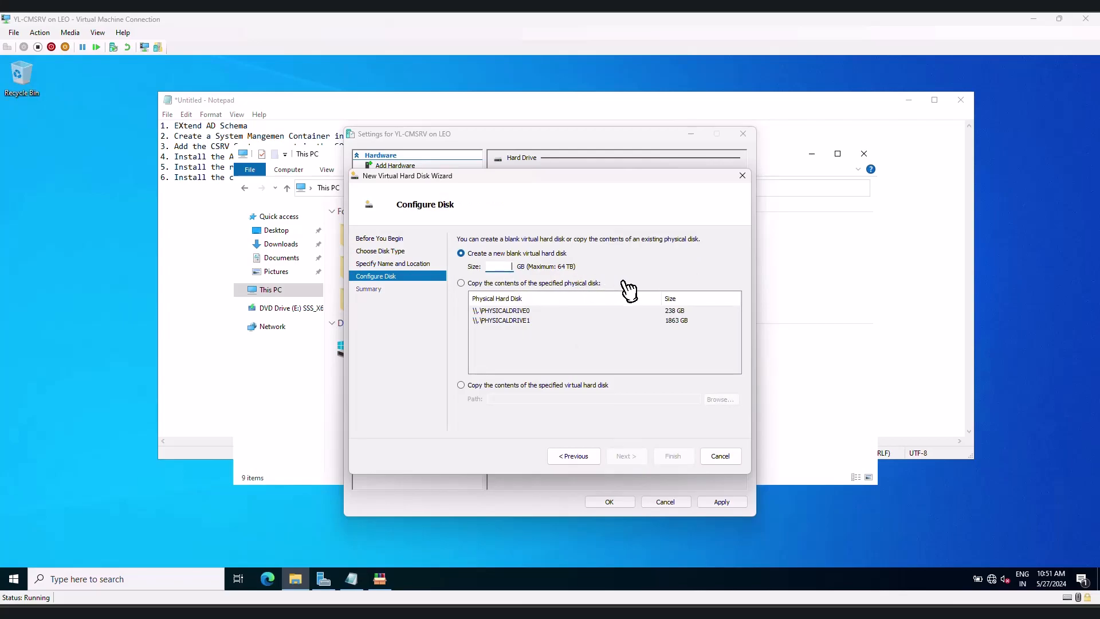
type("501")
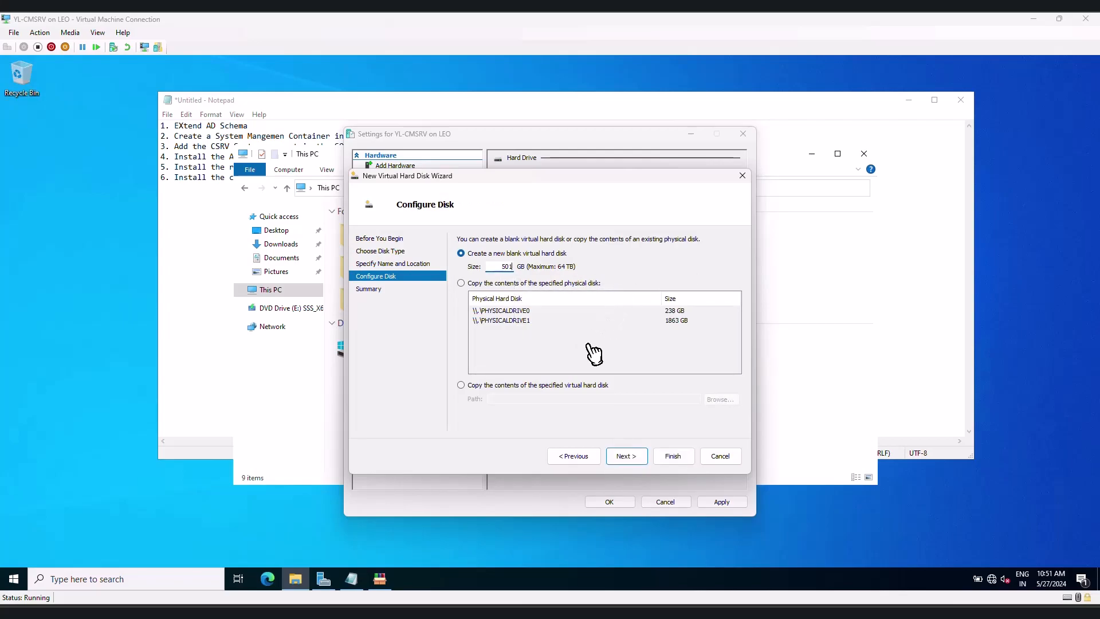
left_click(629, 456)
left_click(671, 456)
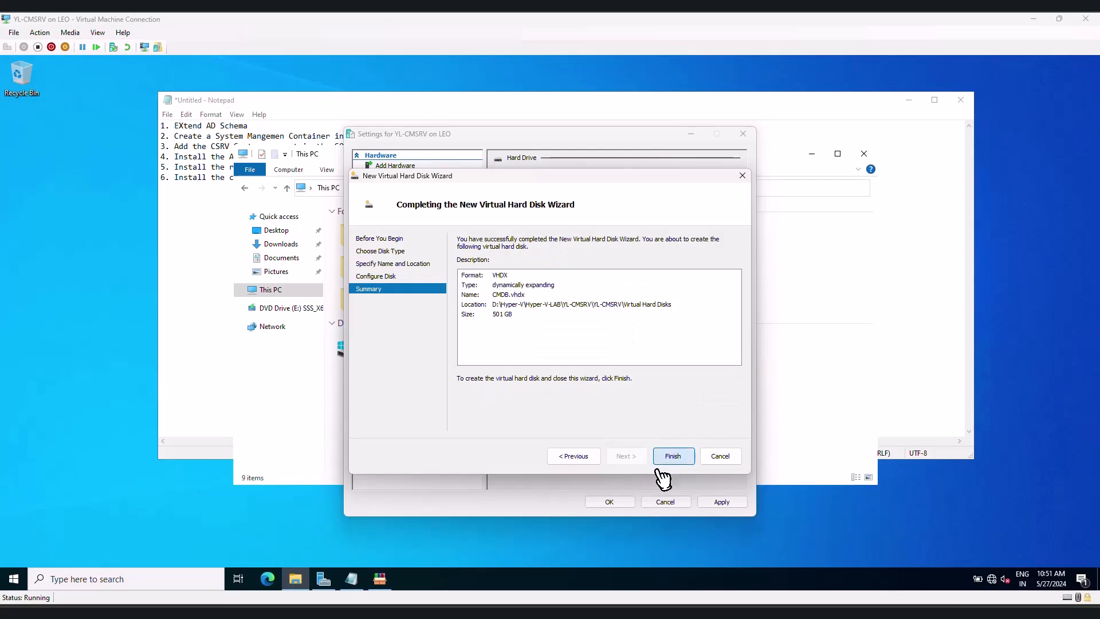
left_click(612, 503)
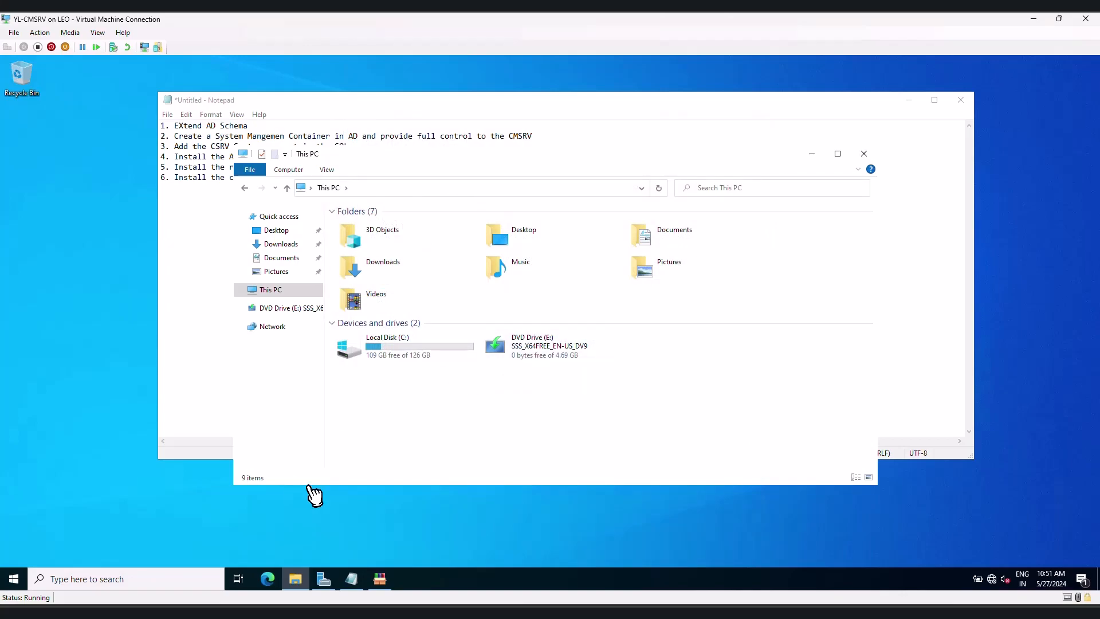
Open Disk Management on the server and initialize Disk 1 with the GPT partition style.
right_click(13, 585)
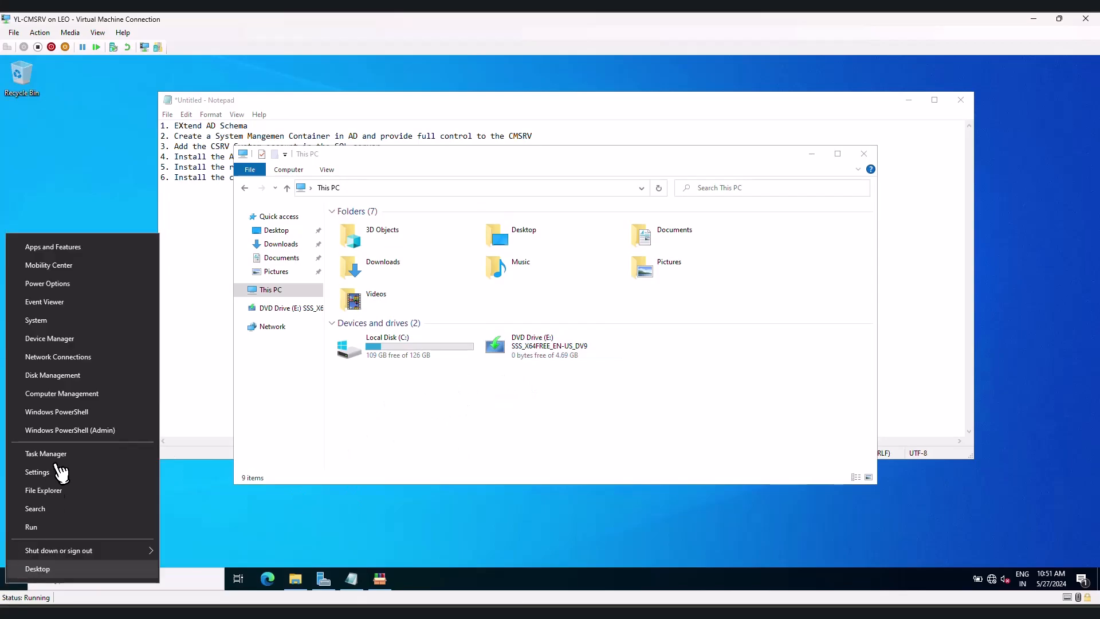
left_click(57, 377)
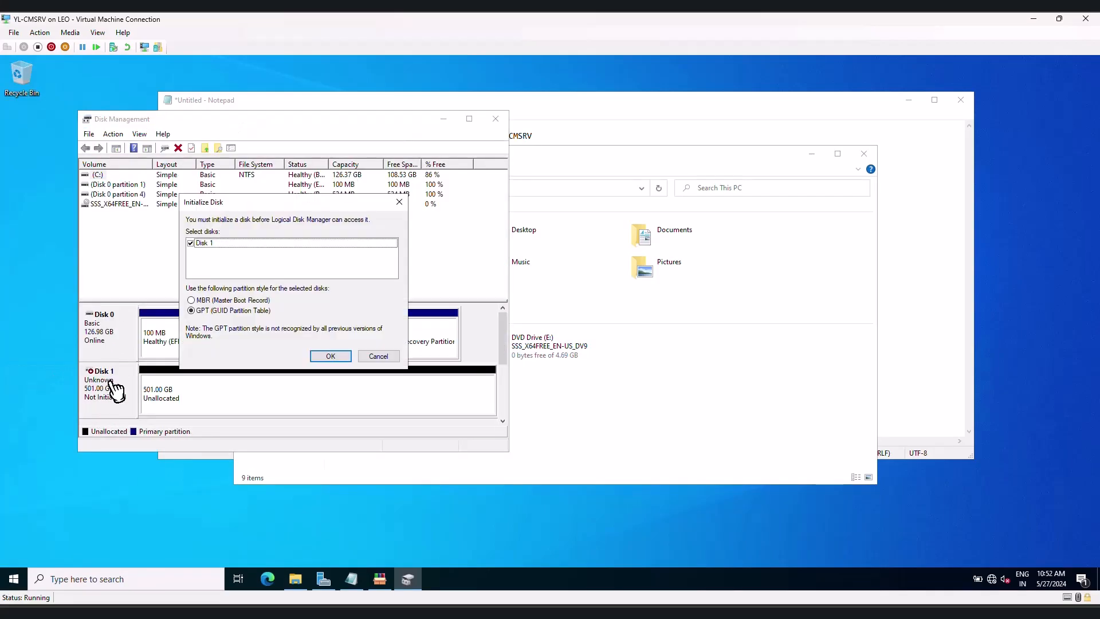
left_click(331, 356)
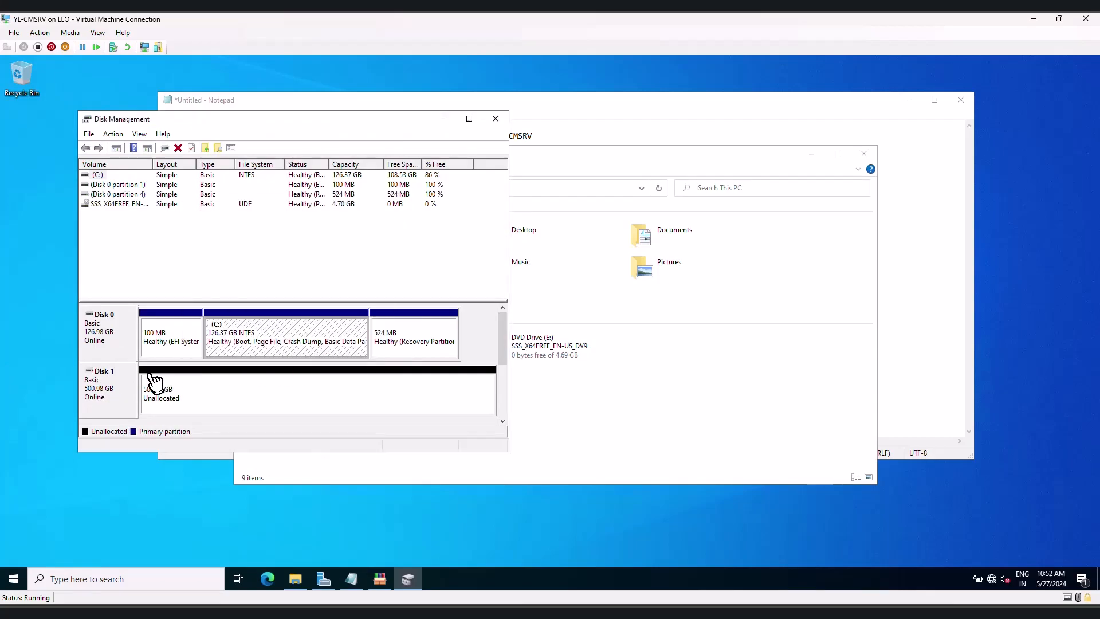
Create a full-size simple volume on Disk 1 with drive letter D, quick-formatted as NTFS and labelled CMDB.
right_click(203, 391)
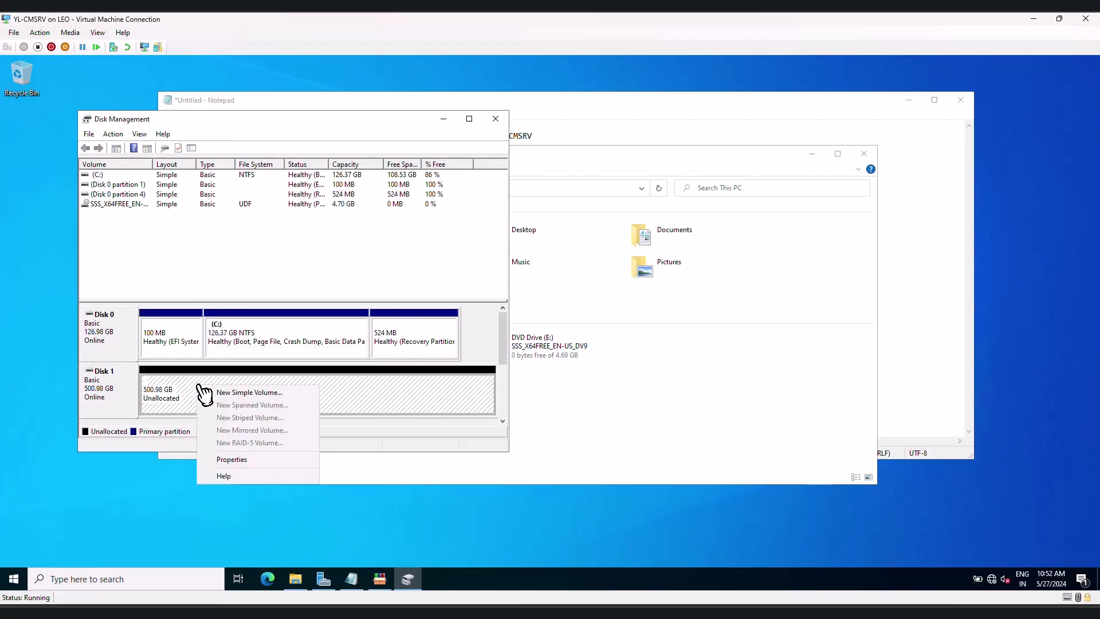
left_click(219, 393)
left_click(300, 379)
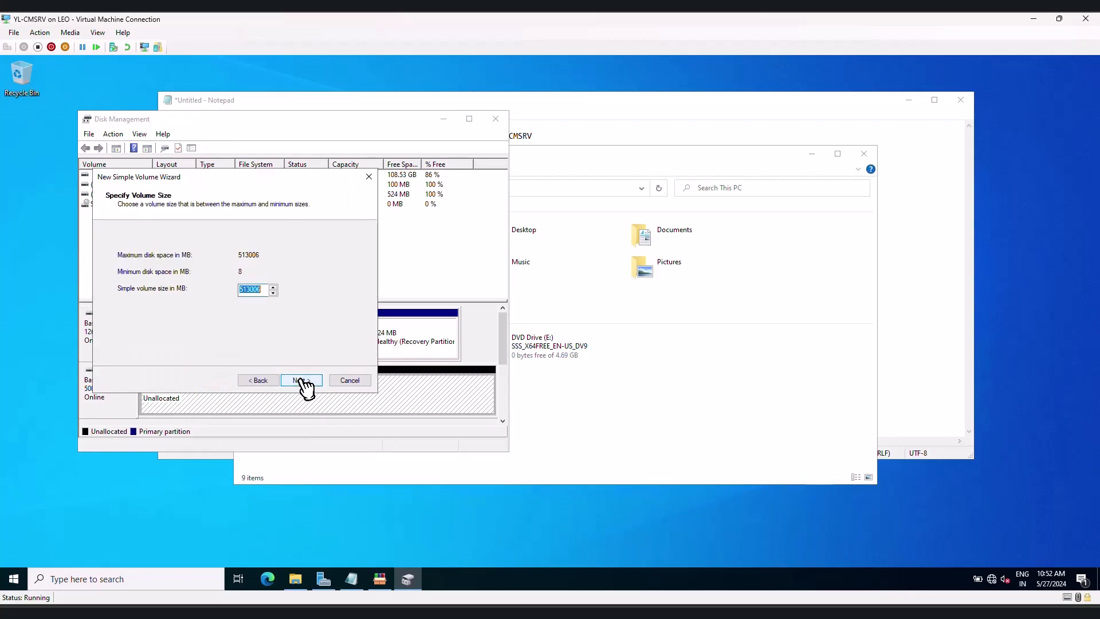
left_click(303, 381)
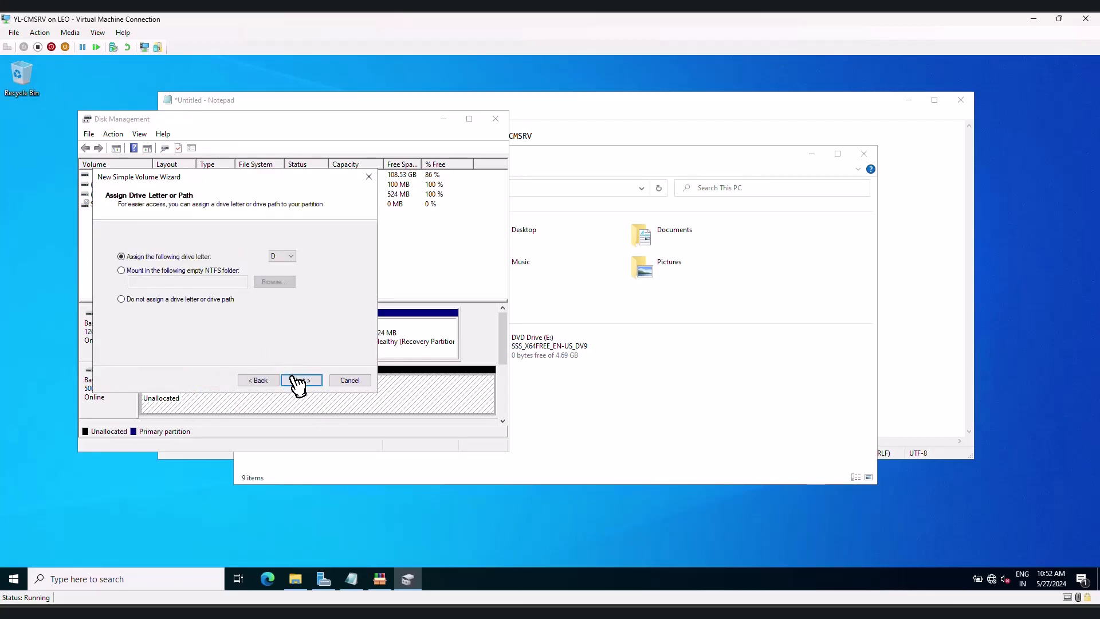
left_click(297, 381)
left_click_drag(265, 312, 179, 312)
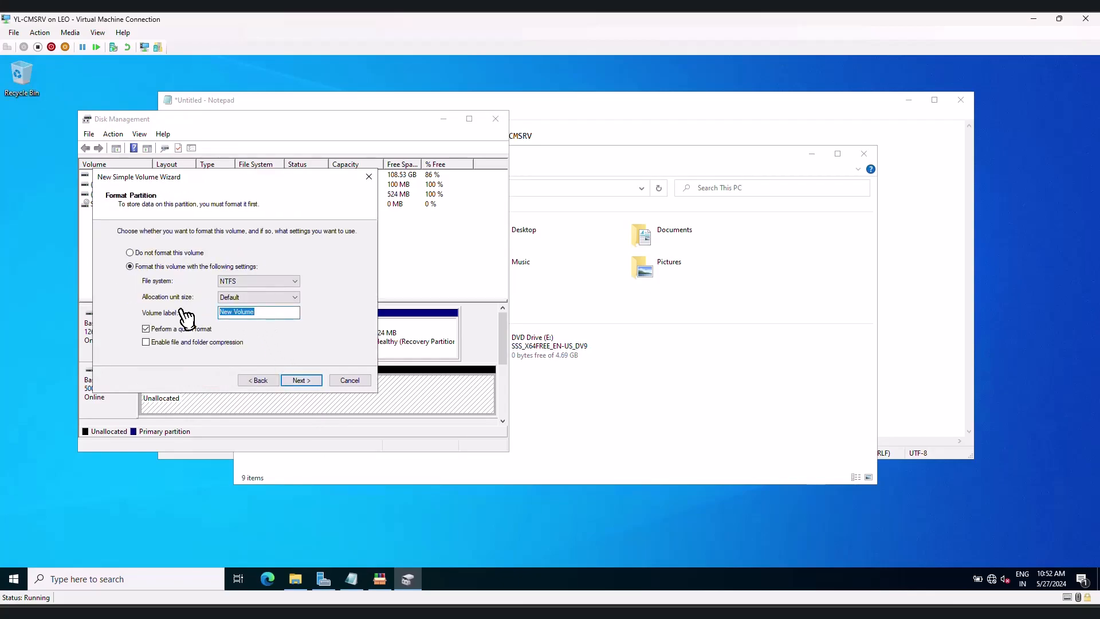
left_click(301, 380)
left_click(301, 380)
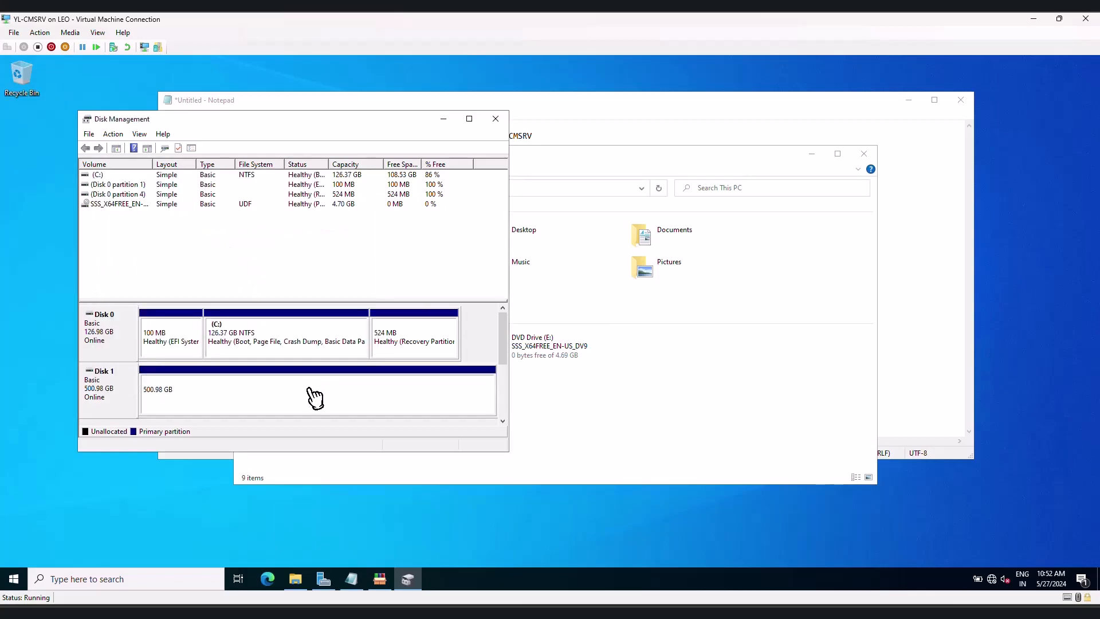
Close Disk Management and check the CMDB (D:) drive in This PC.
left_click(496, 119)
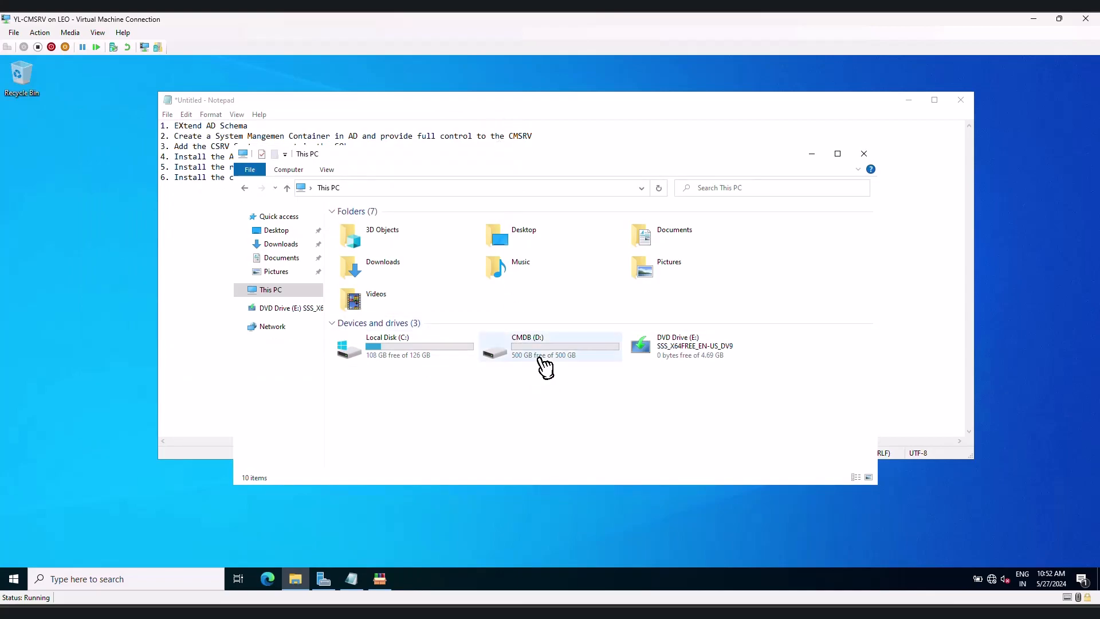
left_click(548, 359)
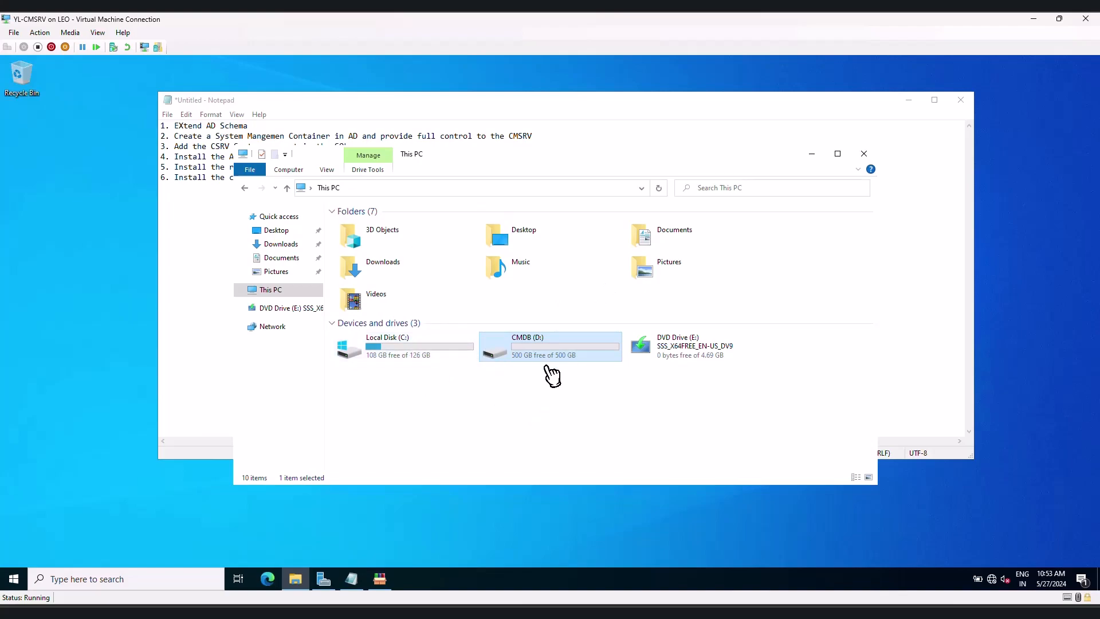
left_click(445, 419)
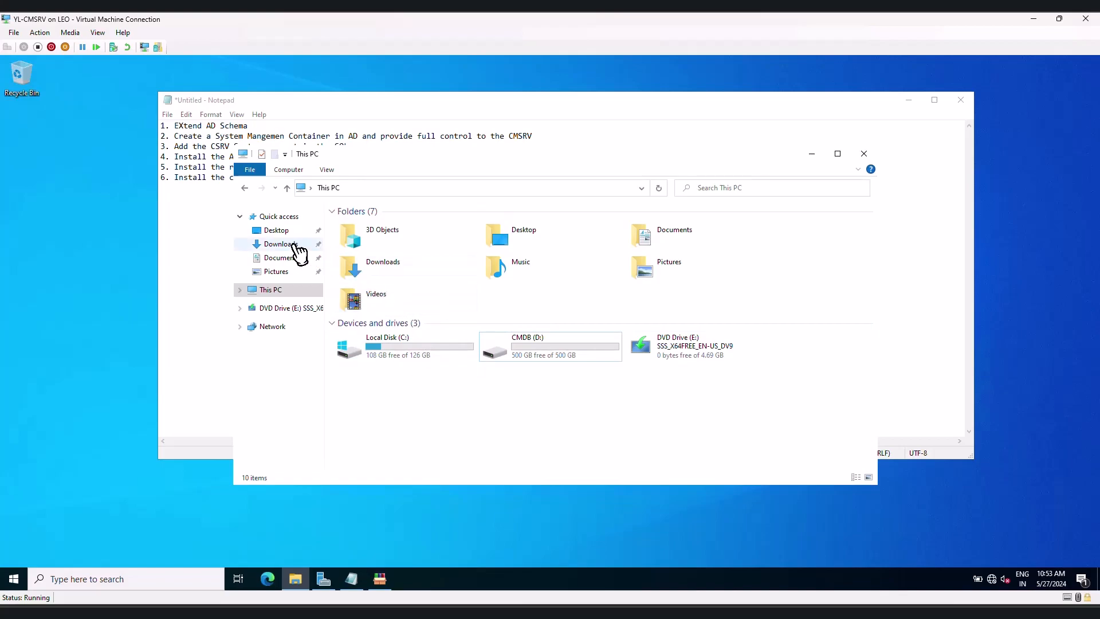
Create a new text document in the Downloads folder and turn on the display of file name extensions.
left_click(294, 245)
right_click(485, 363)
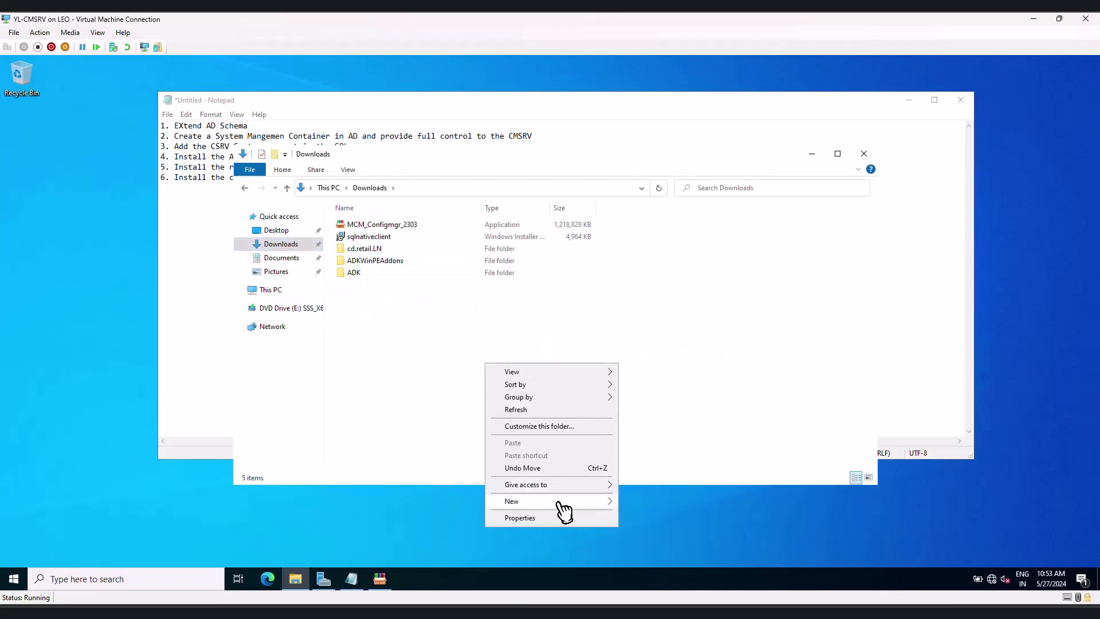
mouse_move(556, 501)
left_click(665, 557)
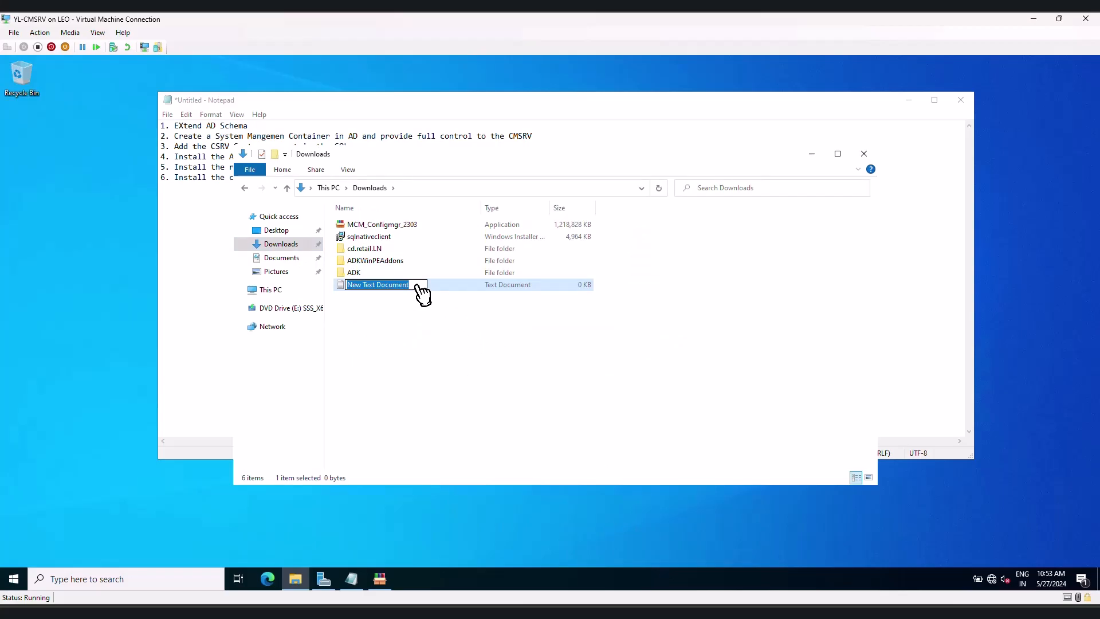
left_click(348, 170)
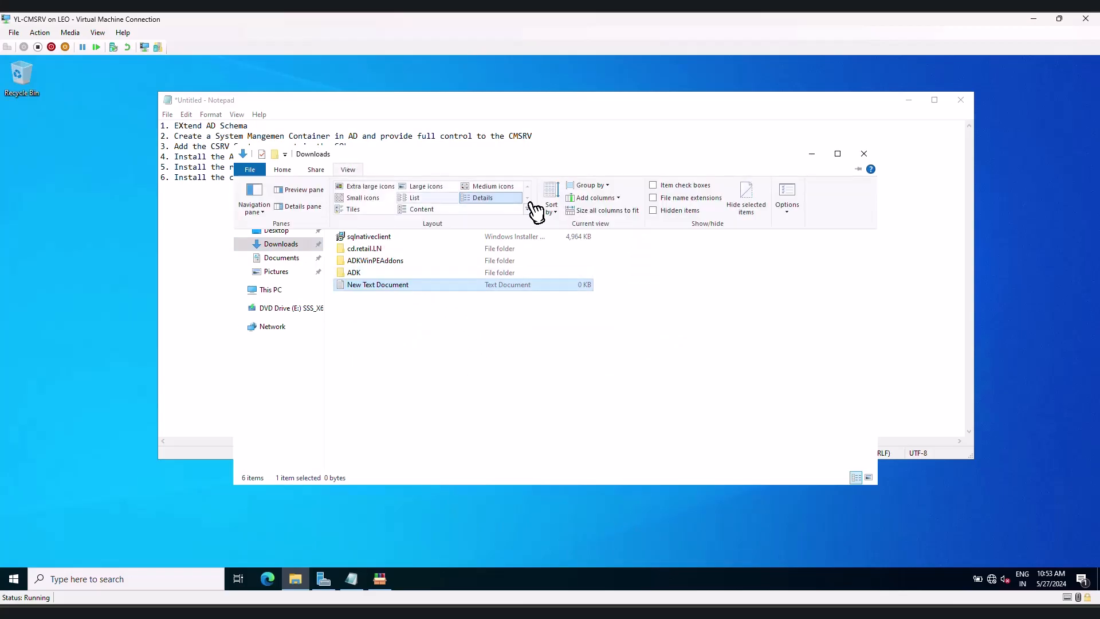
left_click(655, 199)
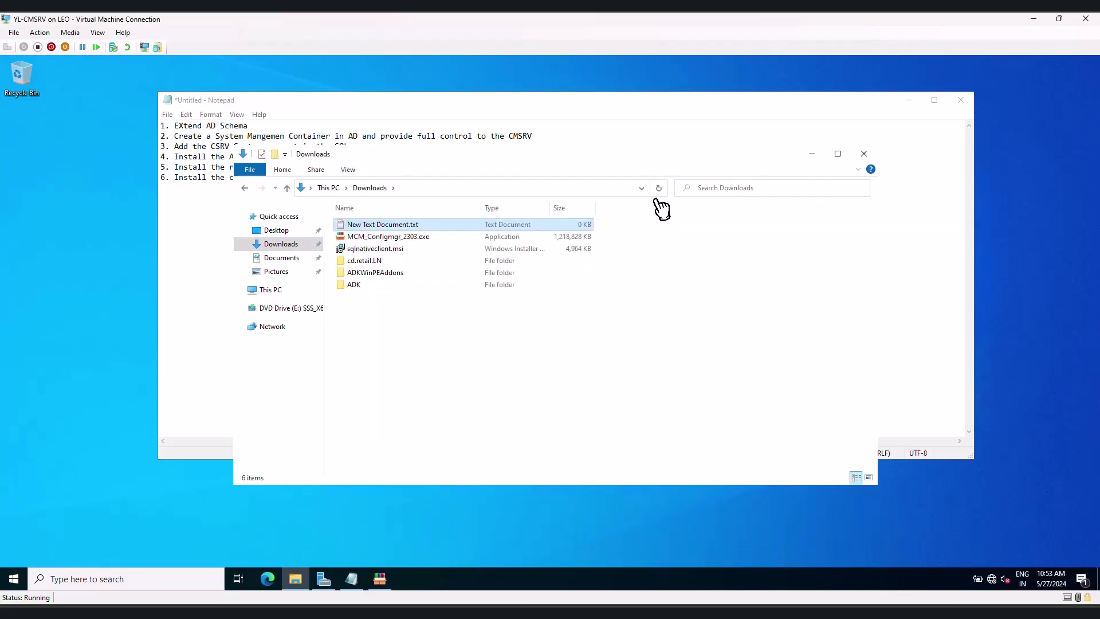
Rename the new text document as no_sms_on_drive.sms, accepting the extension change.
left_click(401, 225)
left_click(433, 225)
left_click_drag(433, 225, 344, 225)
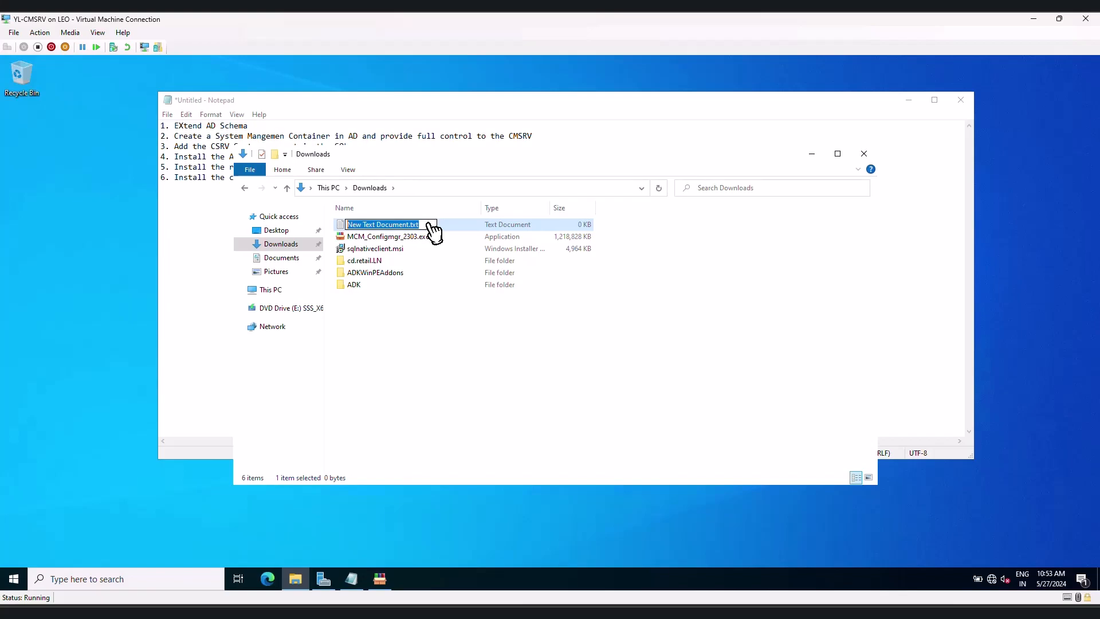
type("no_sms_on_dri")
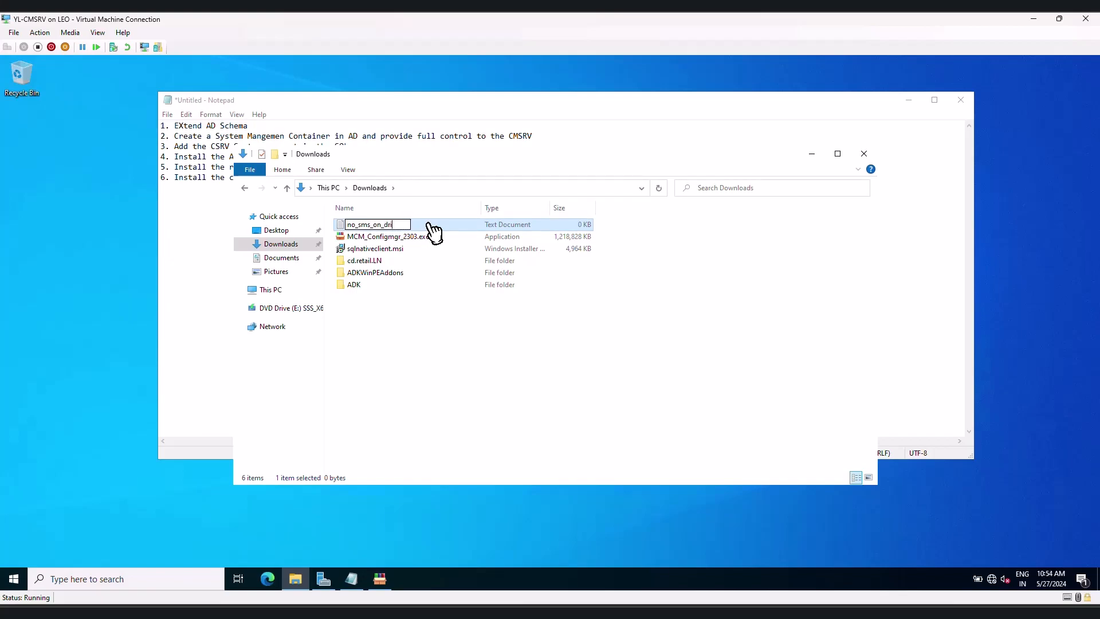
type("ve.sms")
key("Return")
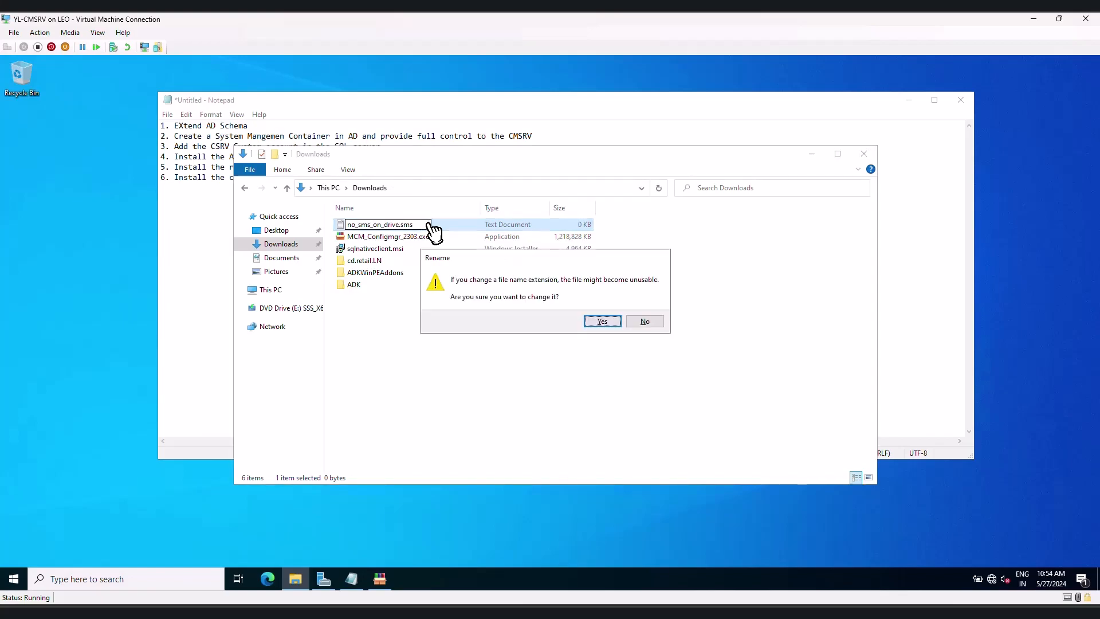
left_click(599, 322)
left_click(453, 376)
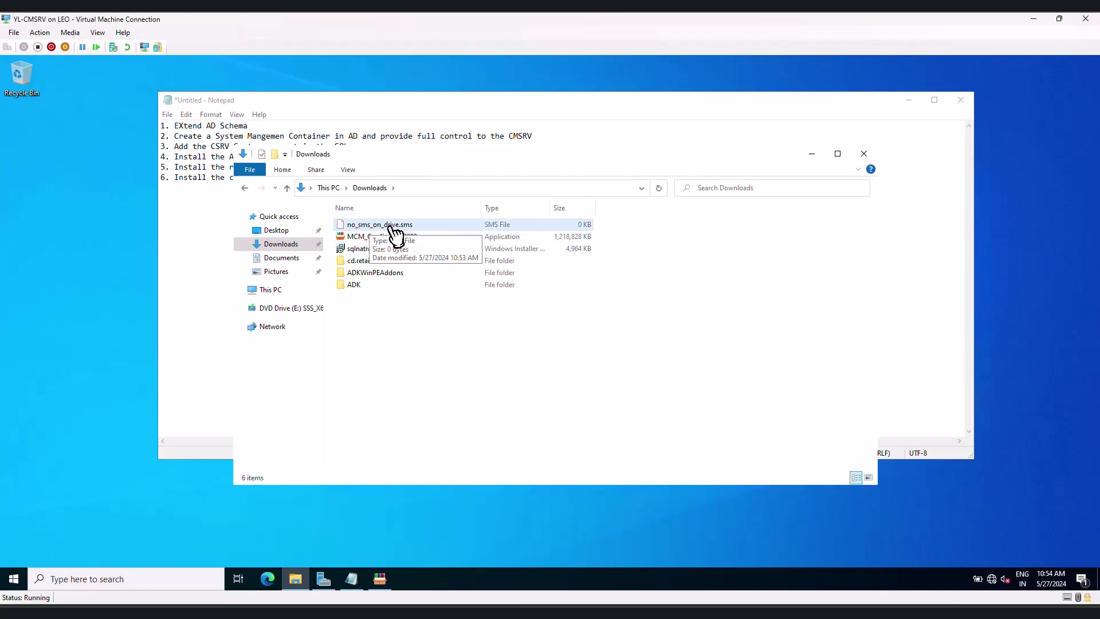
Move no_sms_on_drive.sms from Downloads to the root of Local Disk (C:), granting administrator permission.
right_click(416, 224)
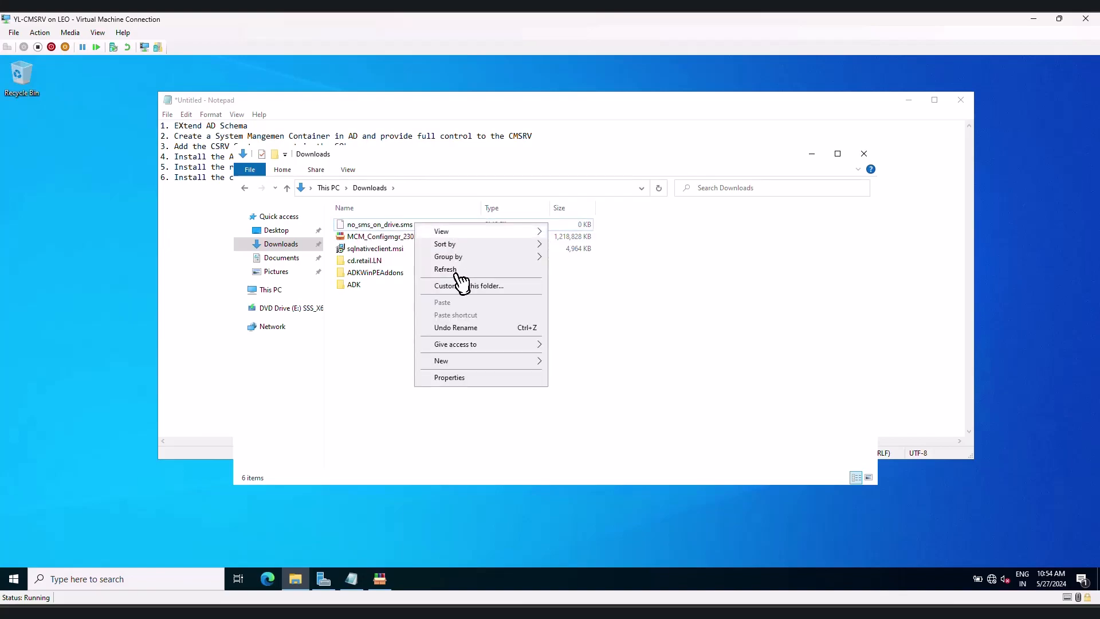
left_click(389, 224)
right_click(387, 225)
left_click(439, 308)
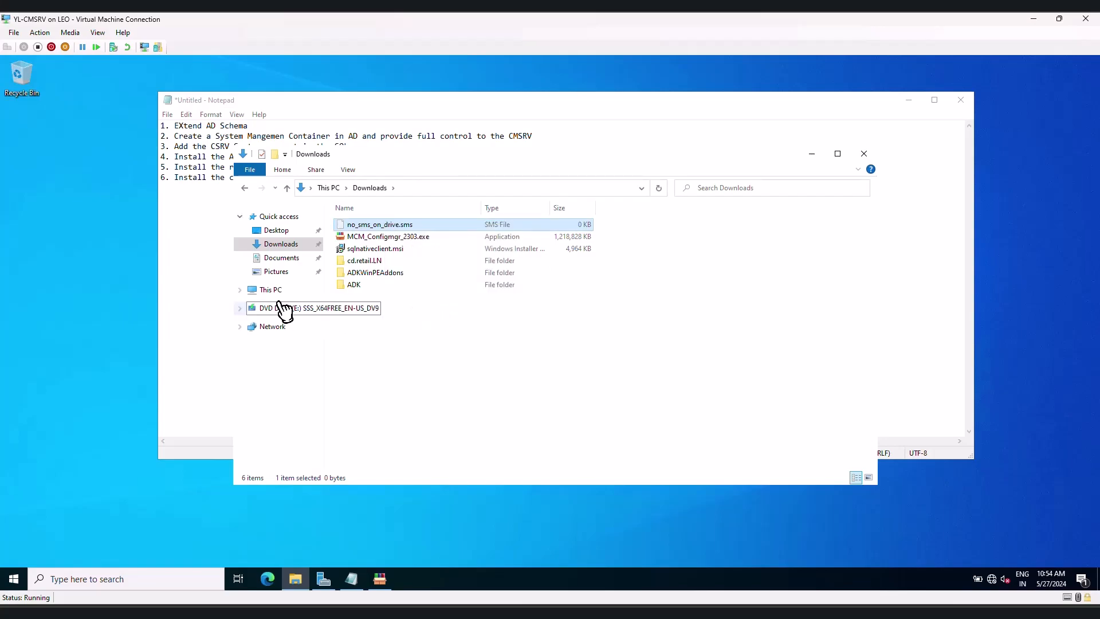
left_click(274, 290)
left_click(407, 350)
double_click(411, 351)
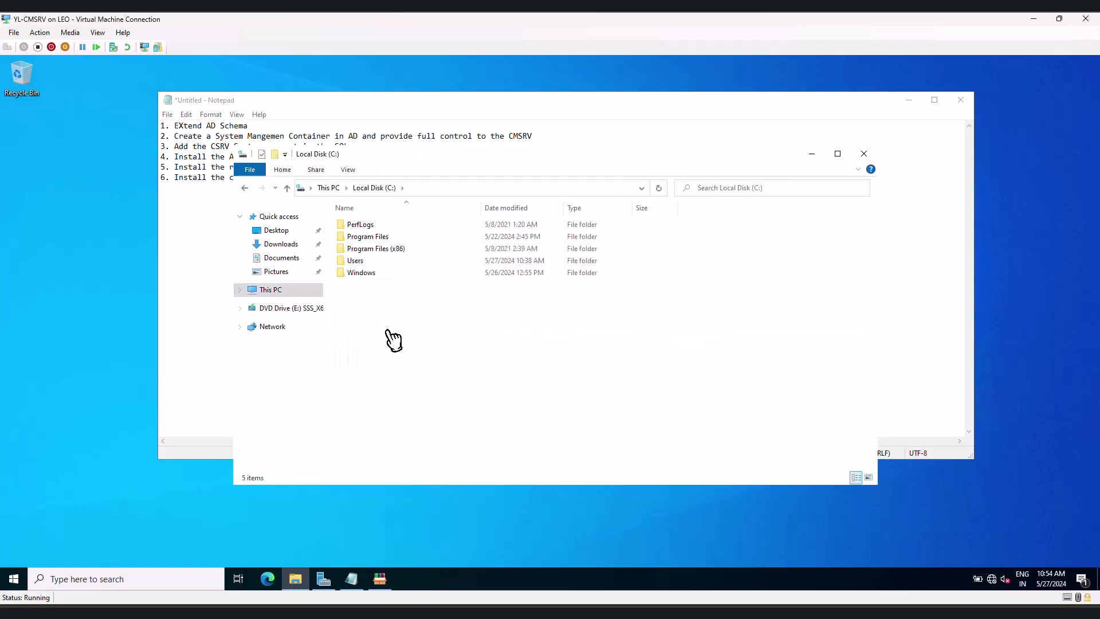
right_click(398, 333)
left_click(415, 398)
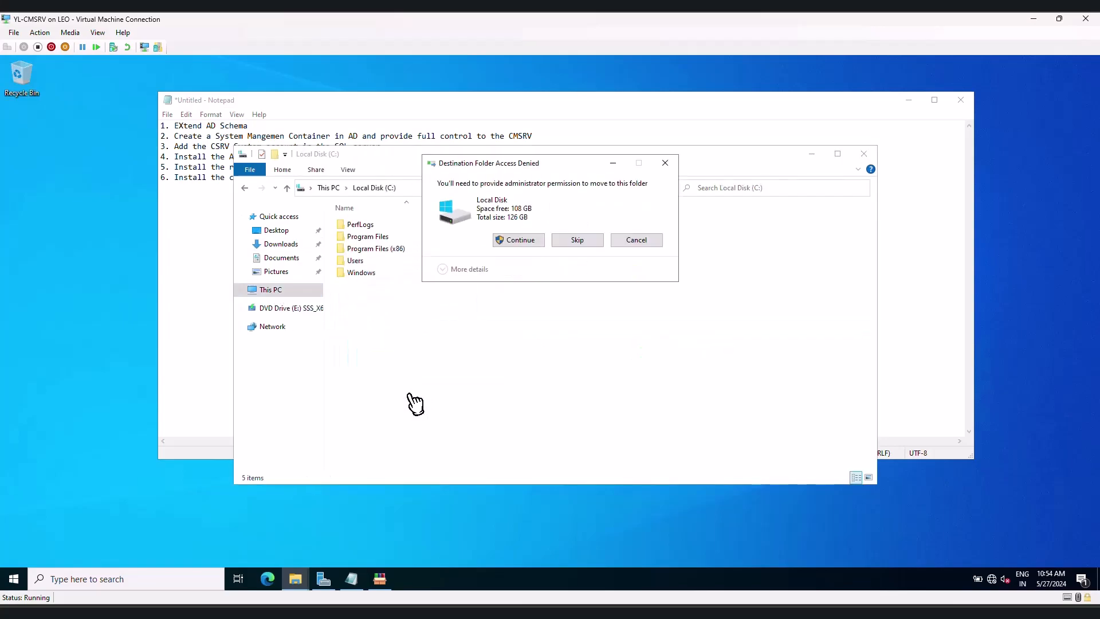
left_click(521, 241)
Check the Configuration Manager extraction progress from the Downloads folder, and open the ADK folder.
left_click(281, 244)
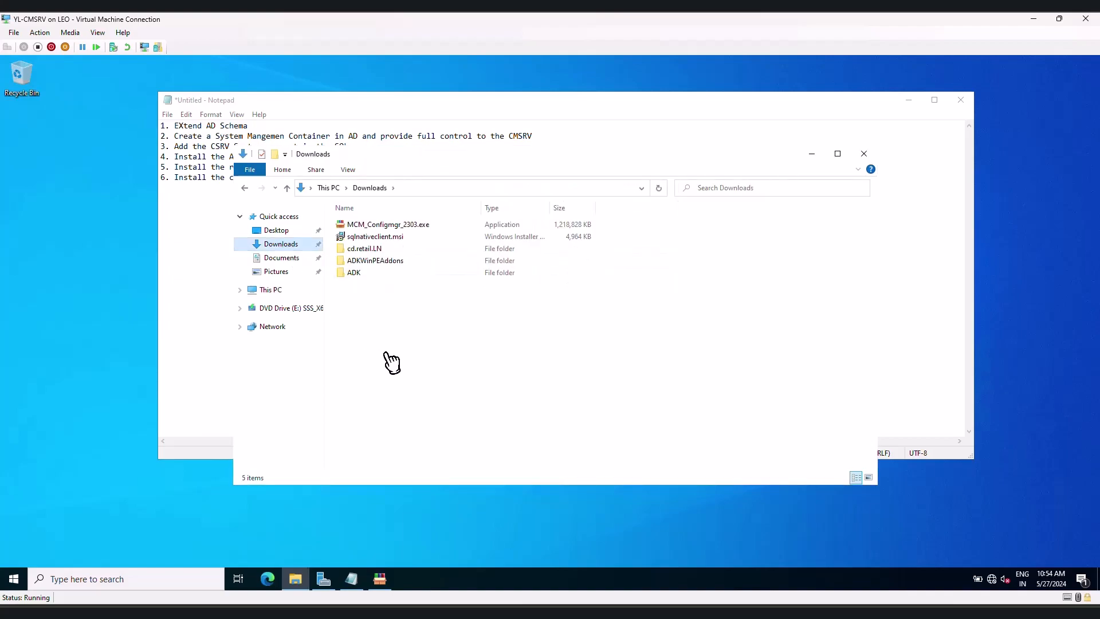
left_click(393, 582)
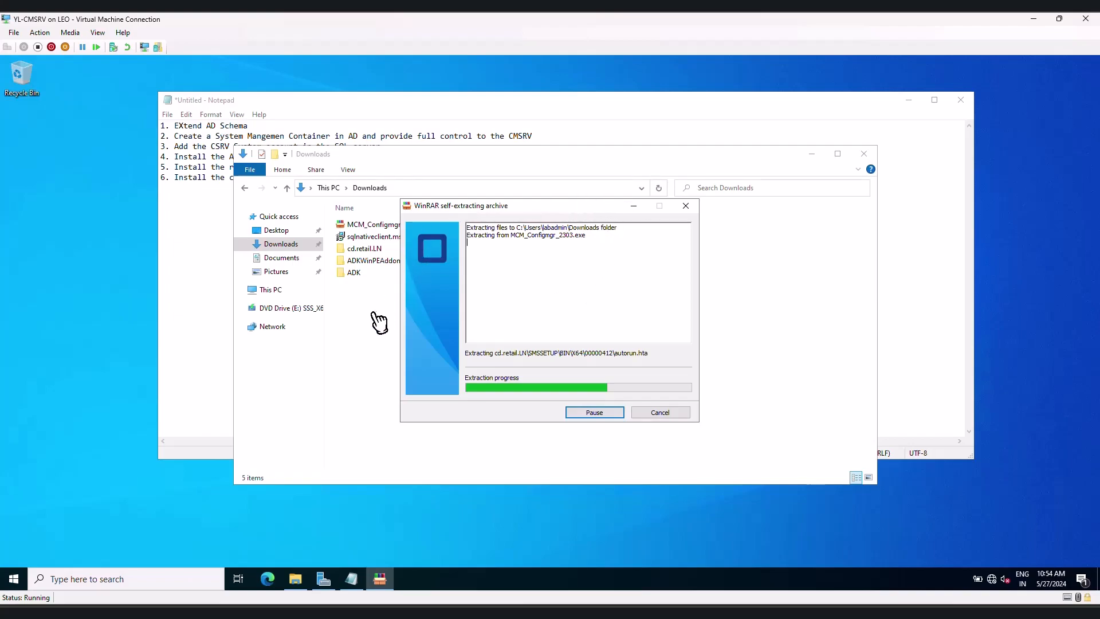
left_click(384, 282)
double_click(384, 283)
Run adksetup.exe to view the ADK's install and download location options, and cancel the installation.
double_click(369, 236)
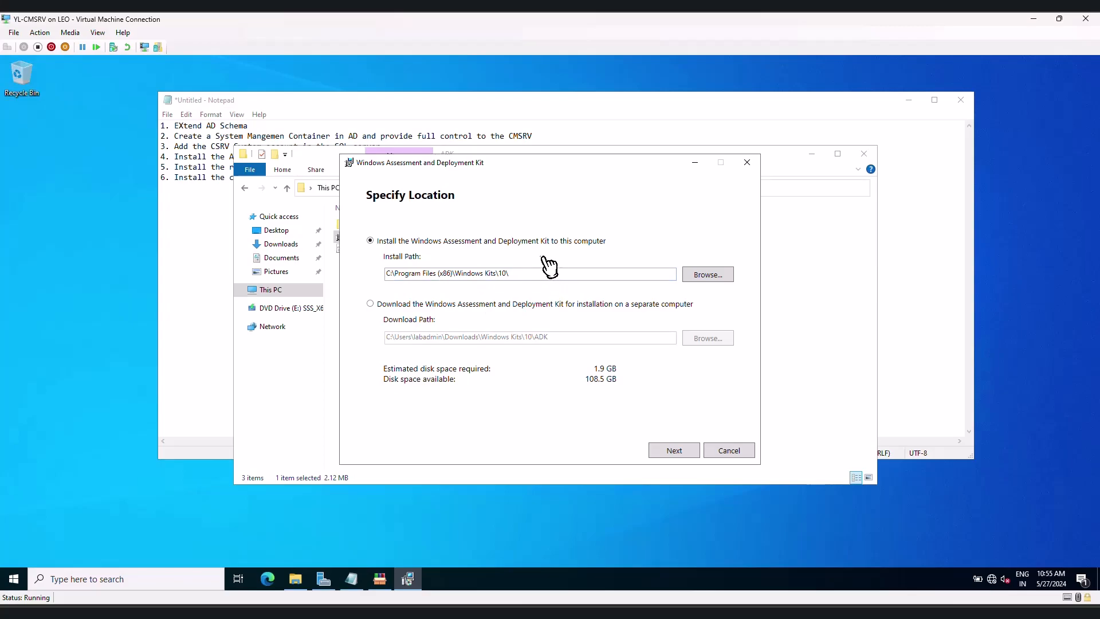
left_click(748, 163)
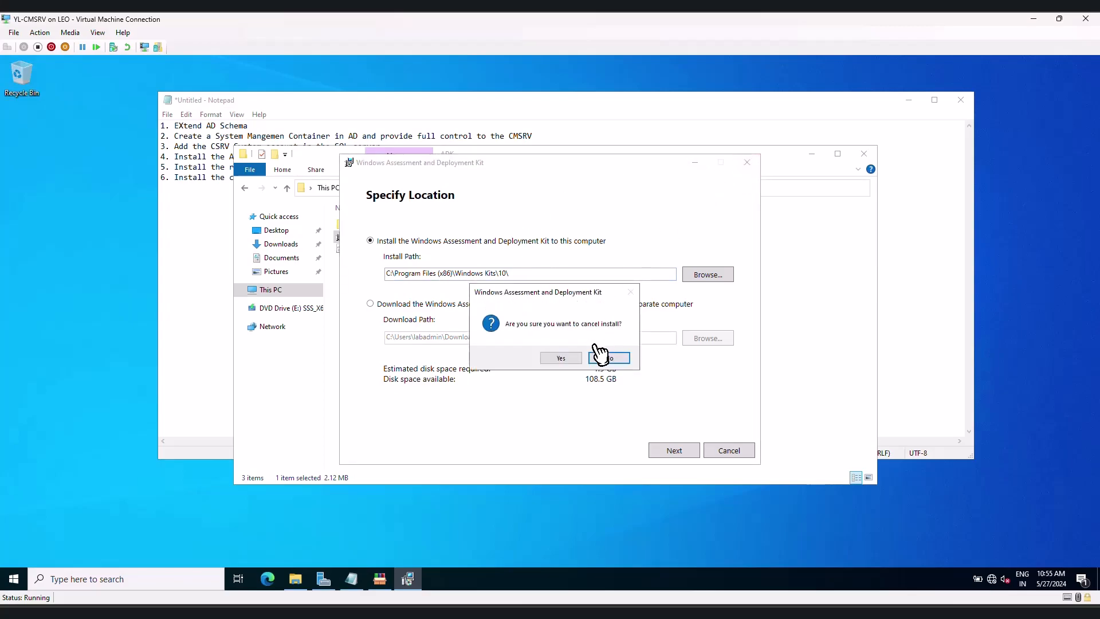
left_click(560, 358)
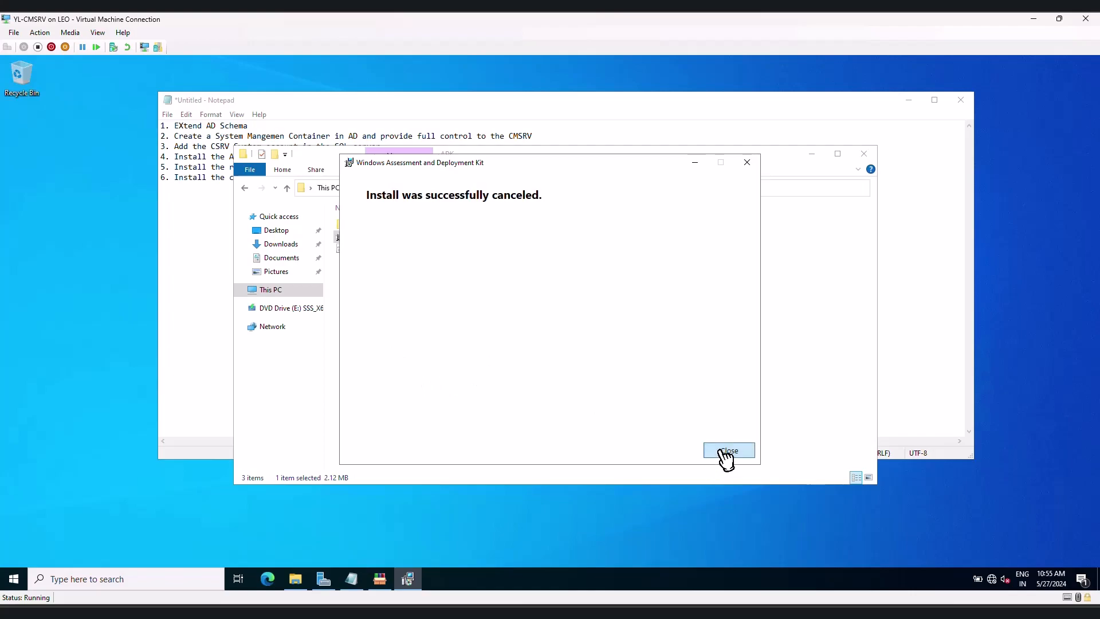
left_click(729, 451)
left_click(441, 335)
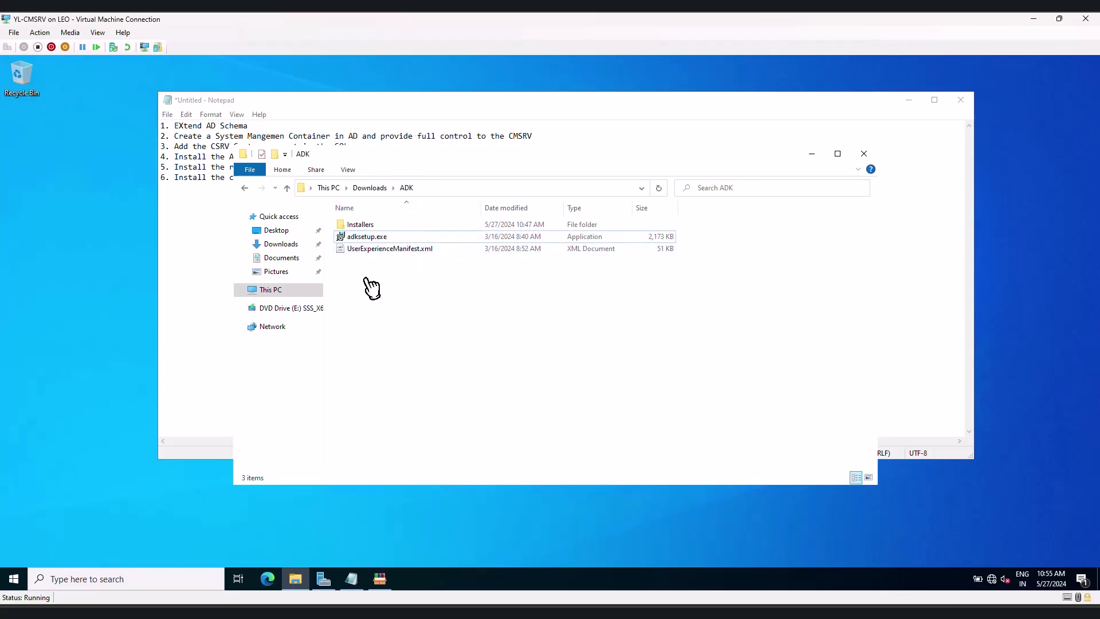
Open the Installers folder inside ADK and look through its cabinet files.
left_click(363, 225)
double_click(362, 225)
scroll(401, 275, "down", 10)
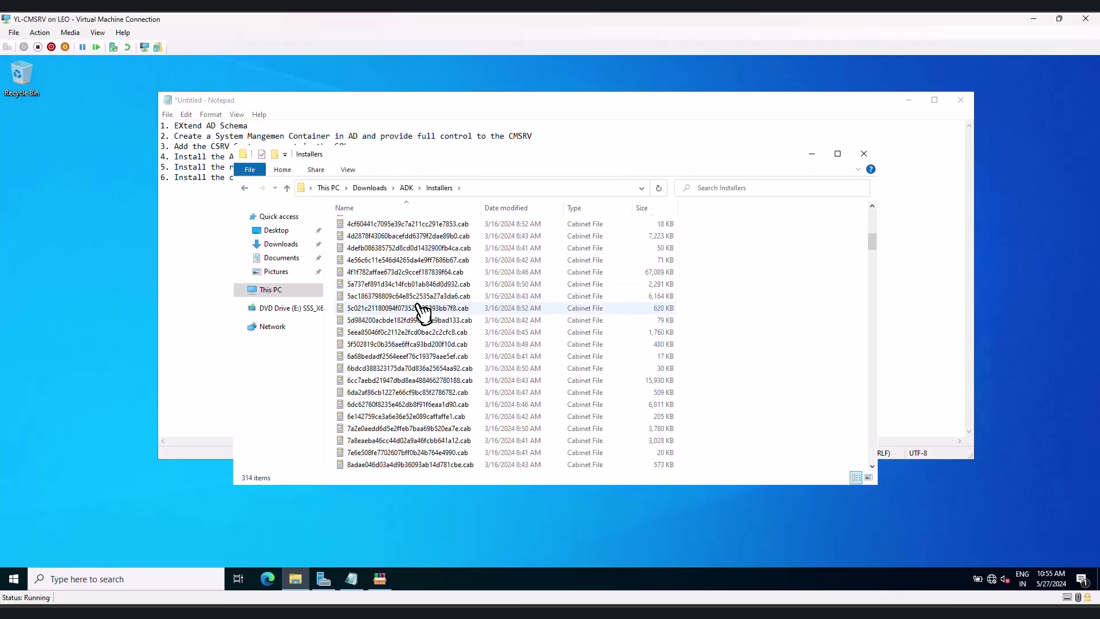
Run adksetup.exe from the ADK folder, keep the default install path, decline sharing insights with Microsoft, and accept the license agreement.
left_click(410, 278)
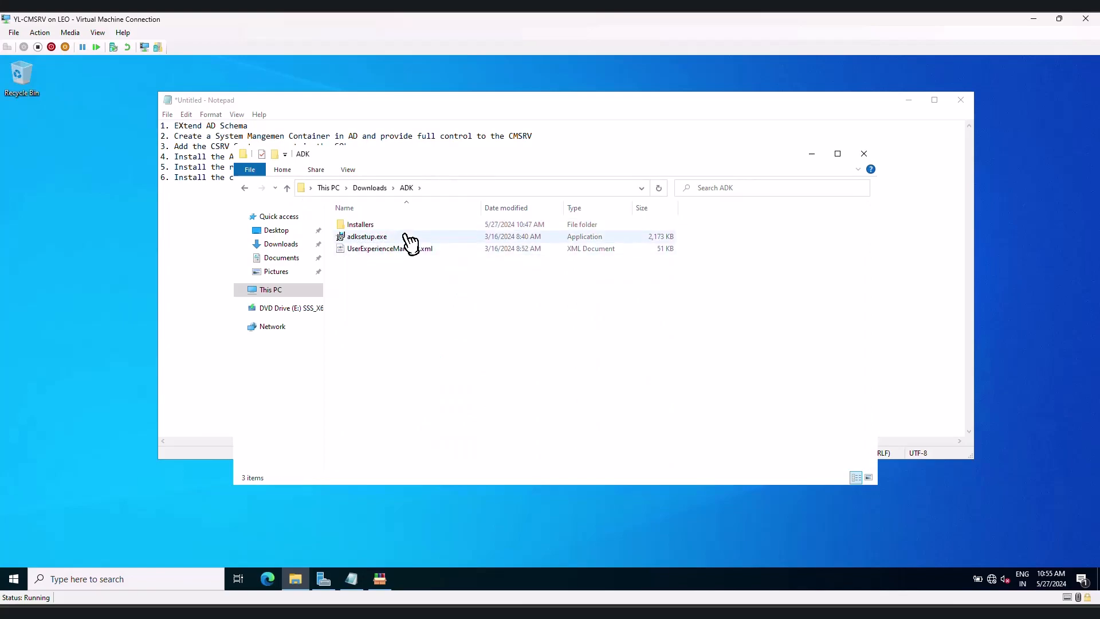
double_click(386, 238)
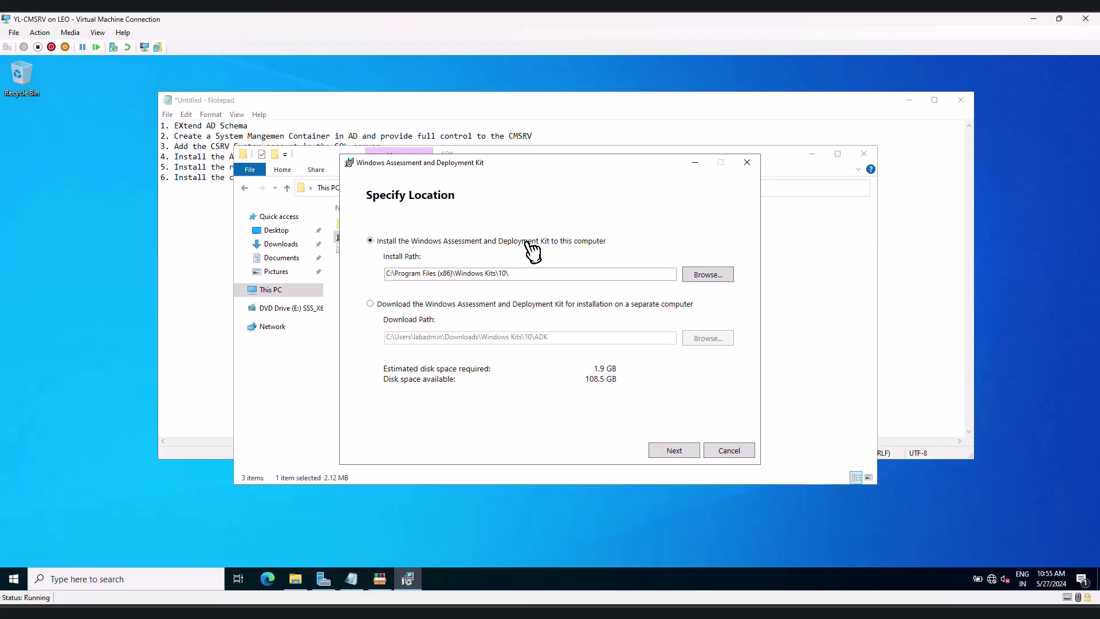
left_click(392, 274)
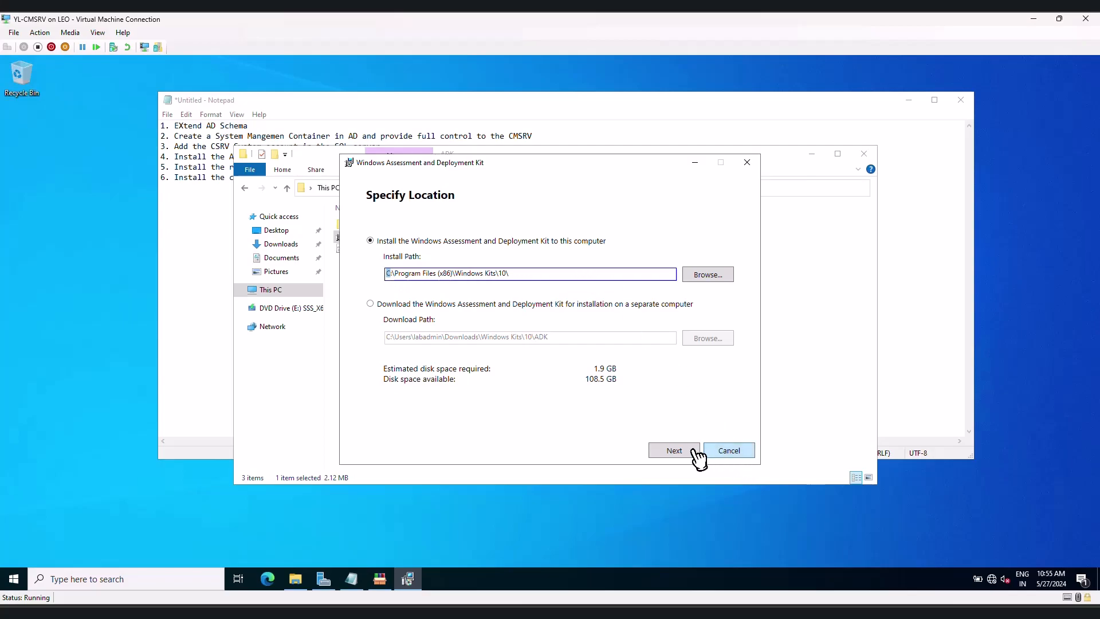
left_click(668, 452)
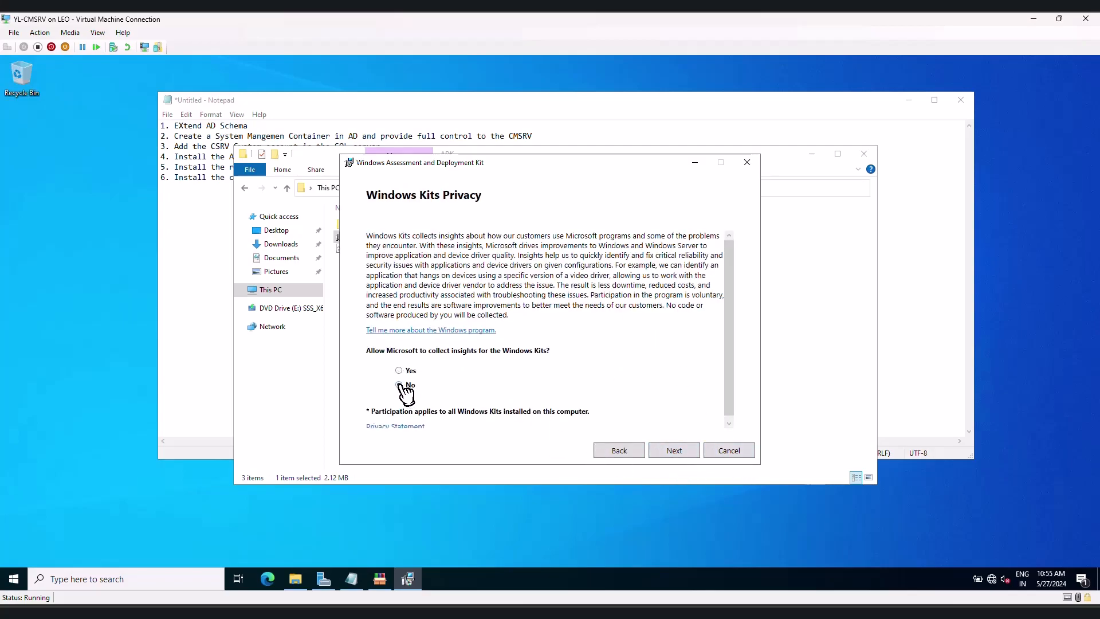
left_click(400, 385)
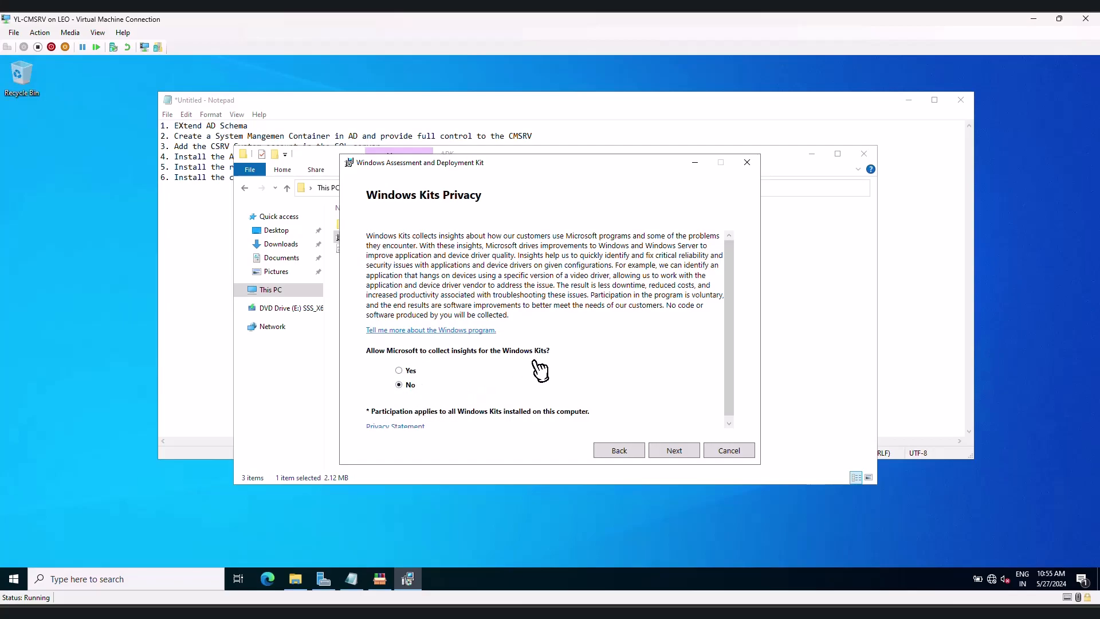
left_click(675, 451)
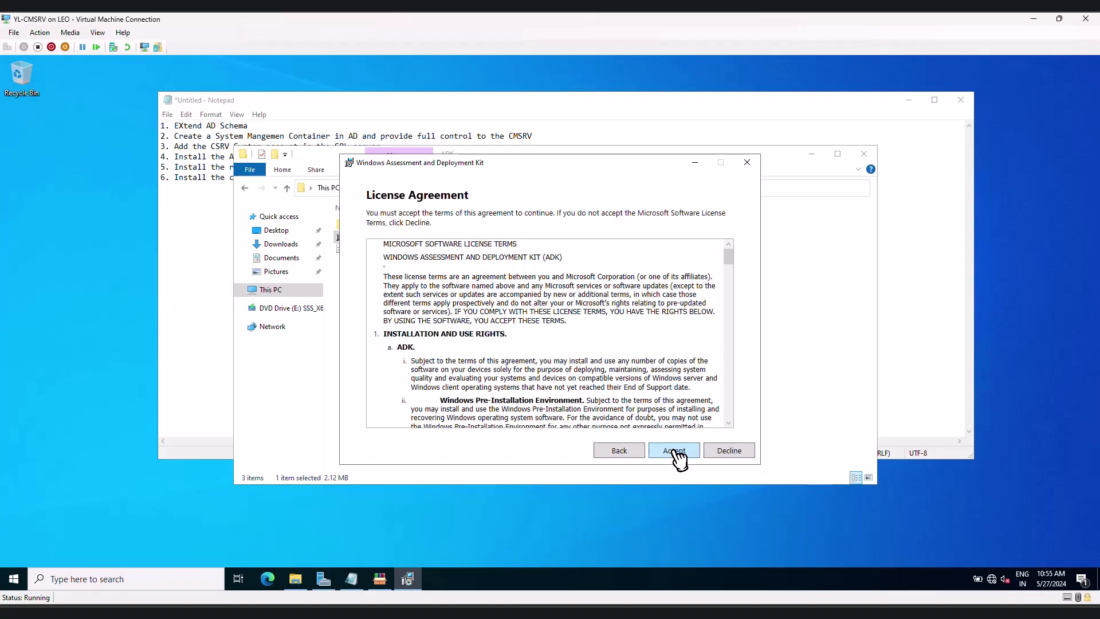
left_click(675, 451)
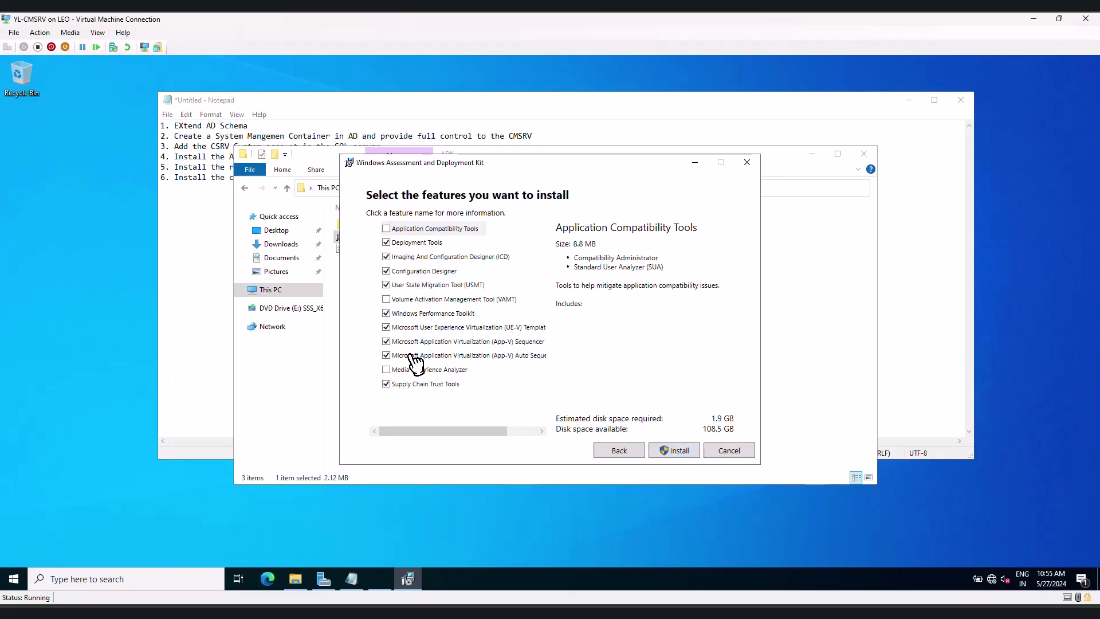
Deselect all ADK features except Deployment Tools and User State Migration Tool (USMT).
left_click(387, 383)
left_click(388, 355)
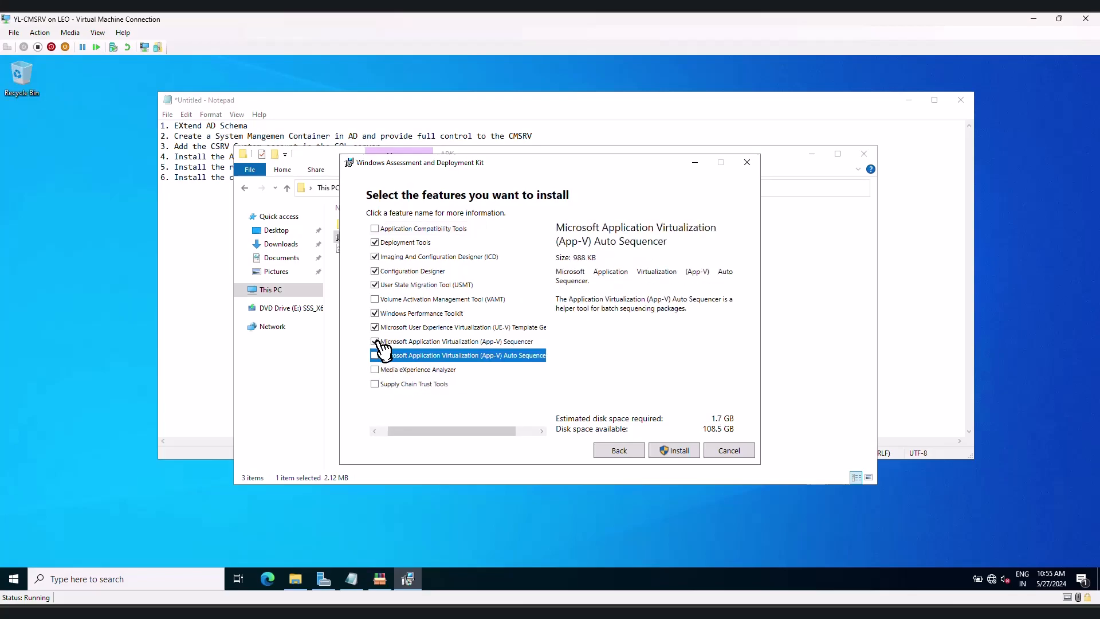
left_click(388, 341)
left_click(382, 327)
left_click(384, 314)
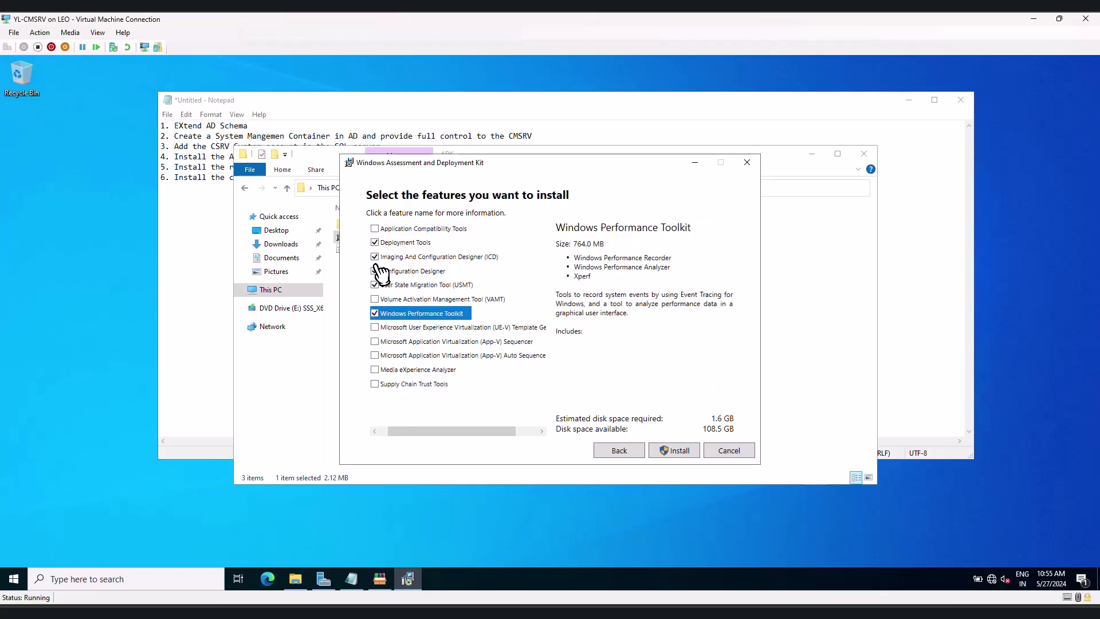
left_click(377, 269)
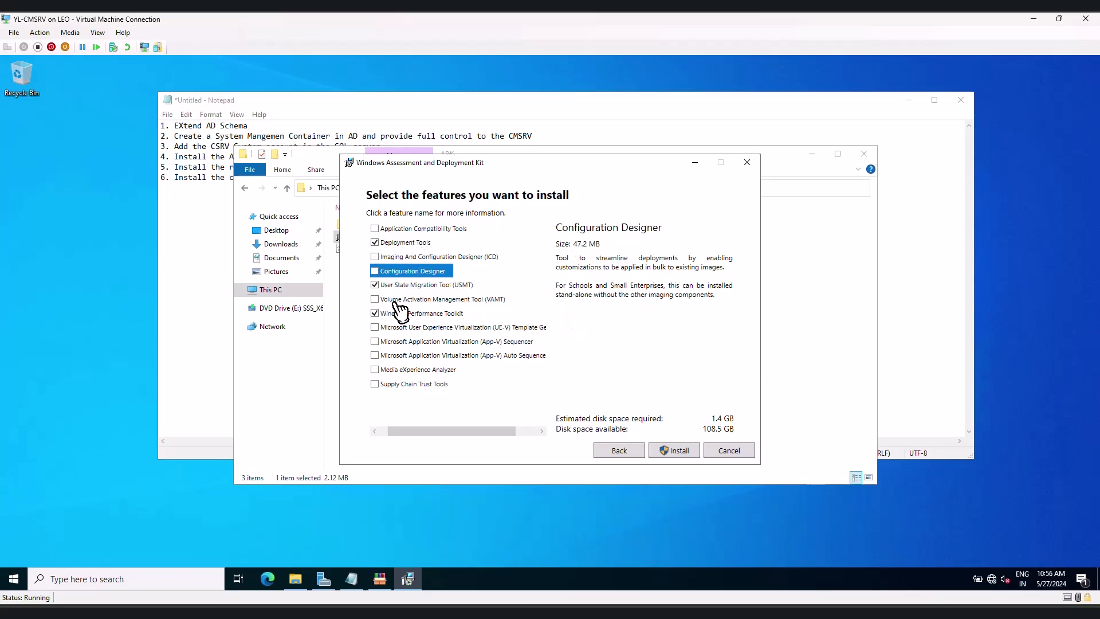
left_click(376, 314)
Review the Deployment Tools and USMT descriptions, install the selected ADK features, and close the setup wizard.
left_click(417, 243)
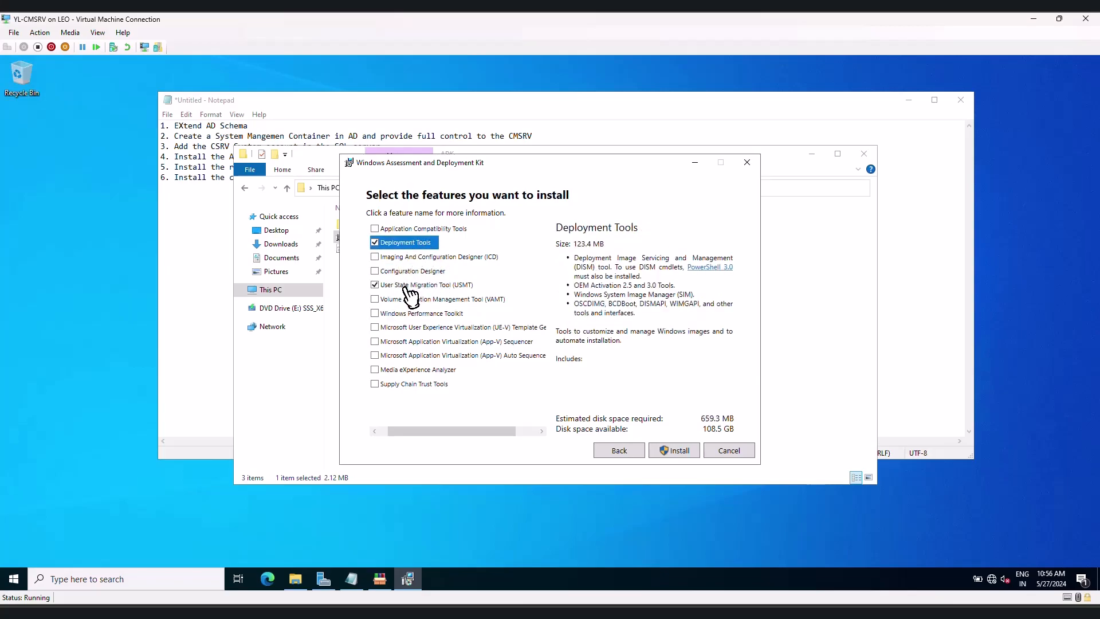
left_click(454, 286)
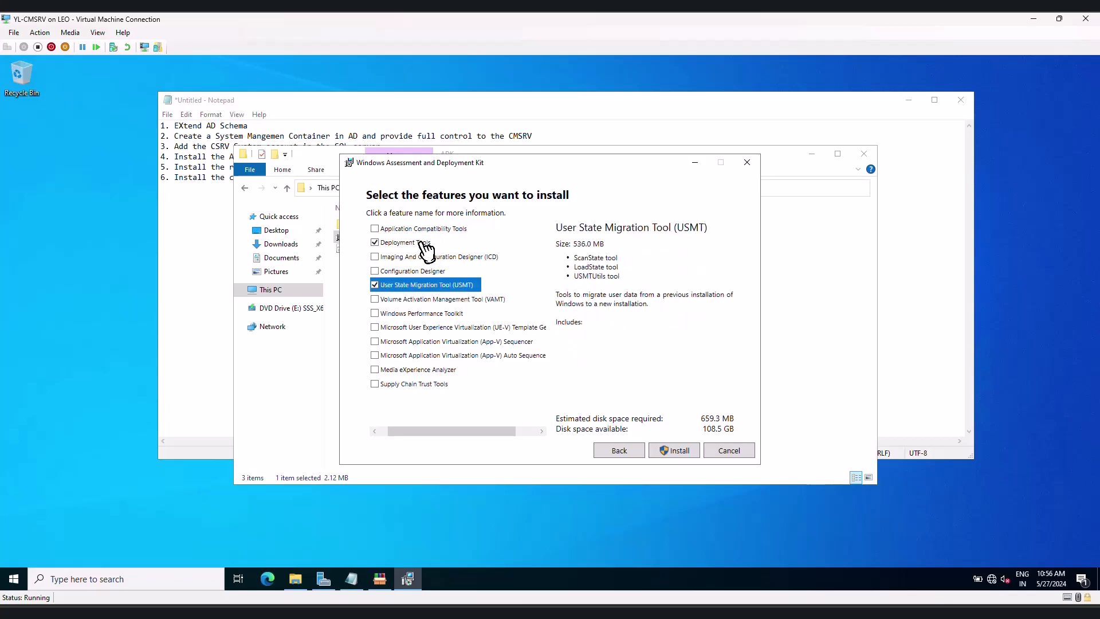
left_click(424, 243)
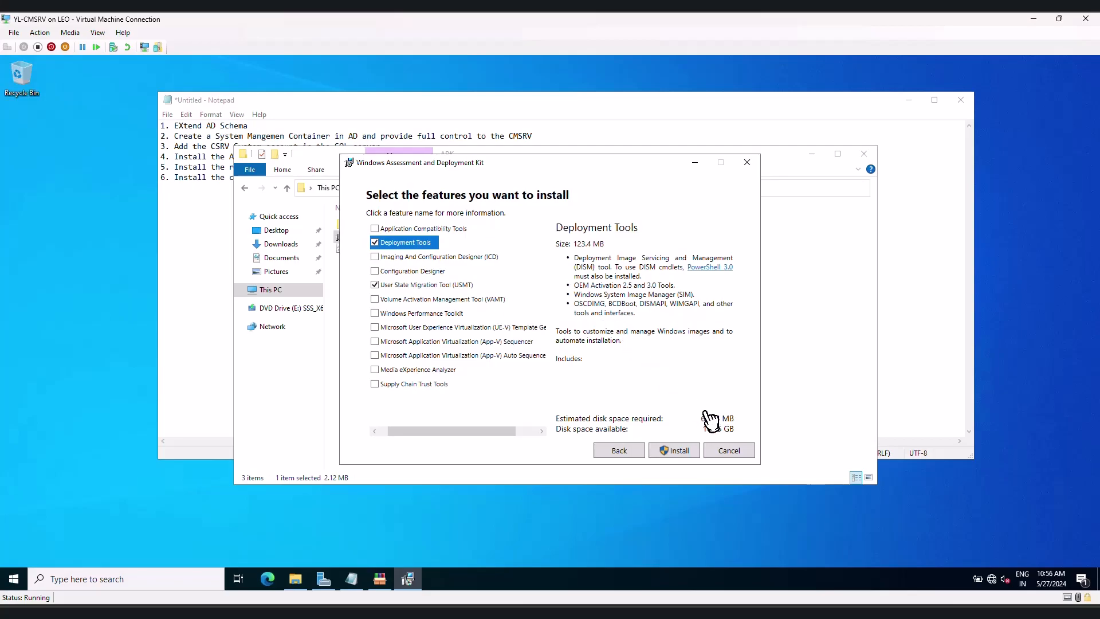
left_click(676, 451)
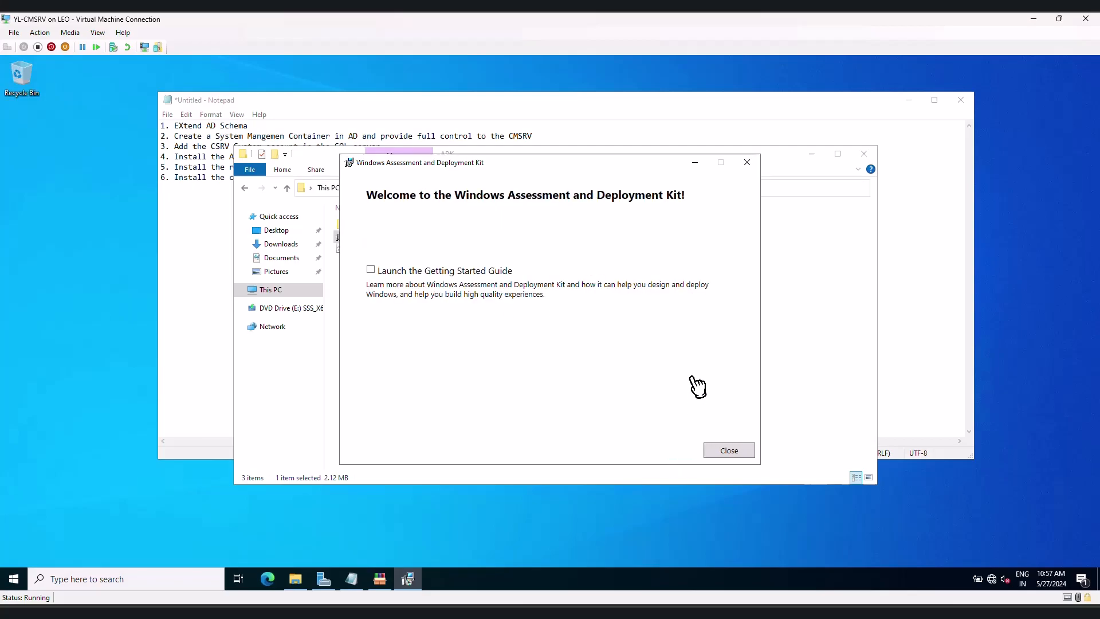
left_click(729, 451)
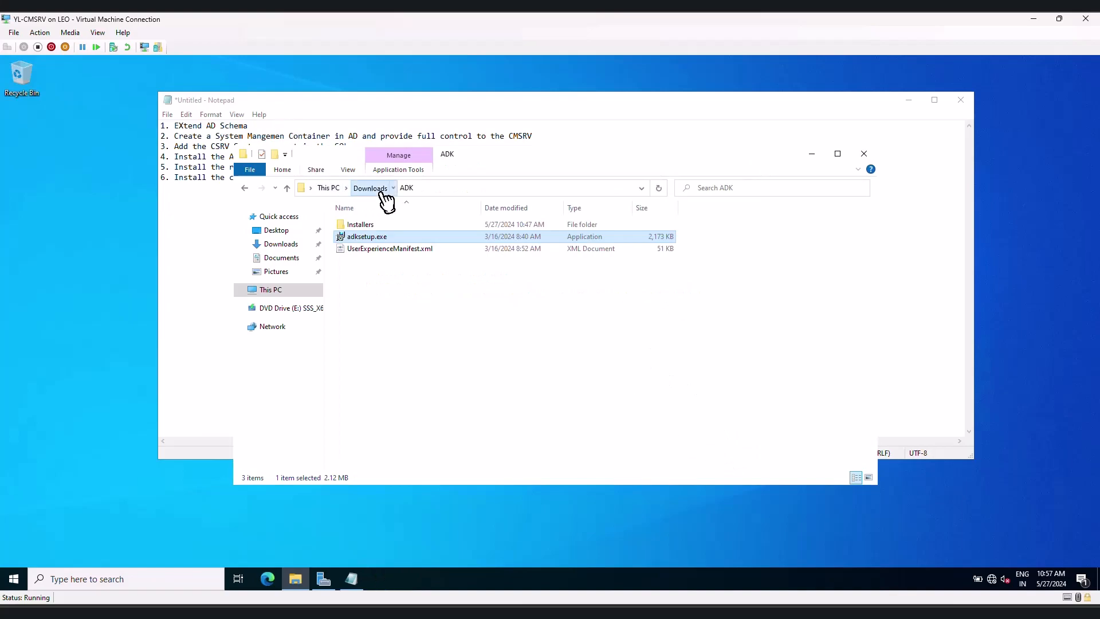
Install Windows Preinstallation Environment with adkwinpesetup.exe from ADKWinPEAddons, accepting the default location and license, and close the setup.
left_click(370, 189)
double_click(376, 248)
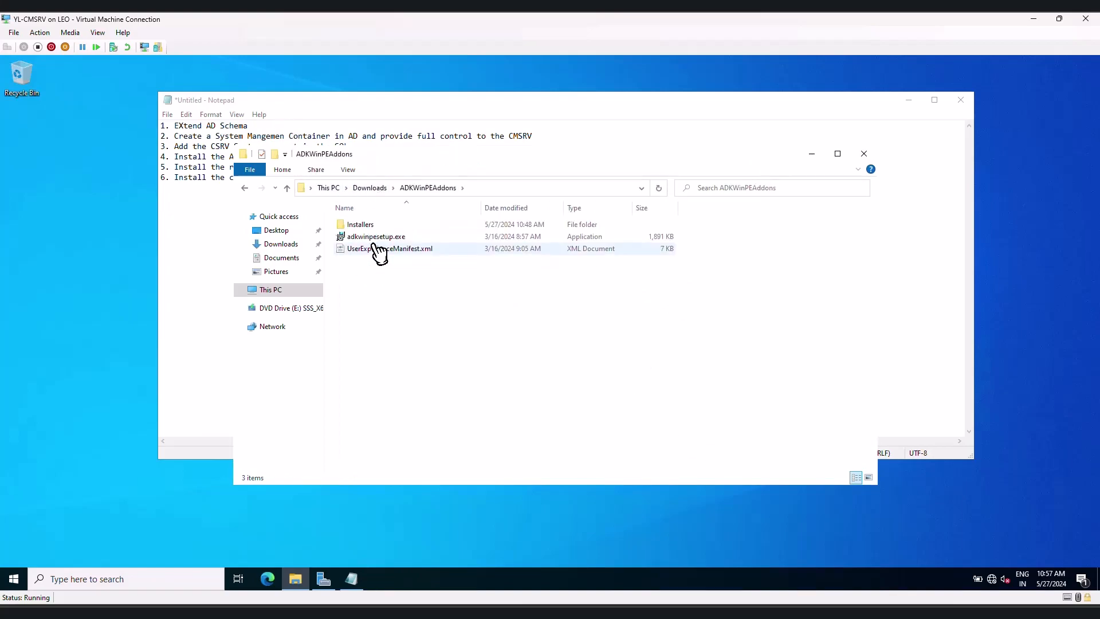
double_click(375, 237)
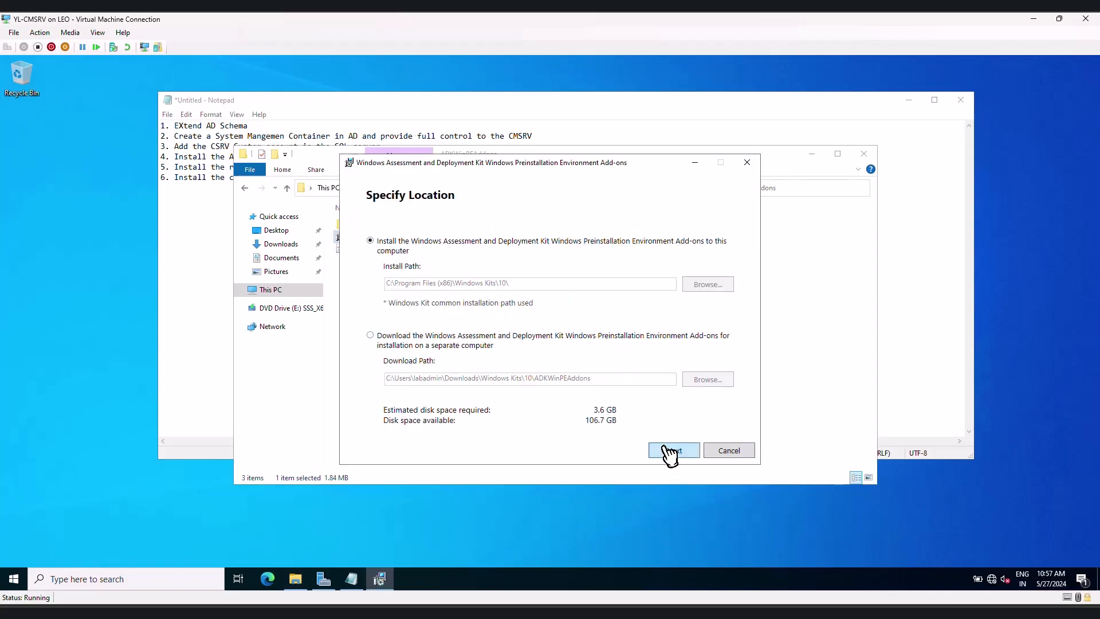
left_click(670, 453)
left_click(675, 454)
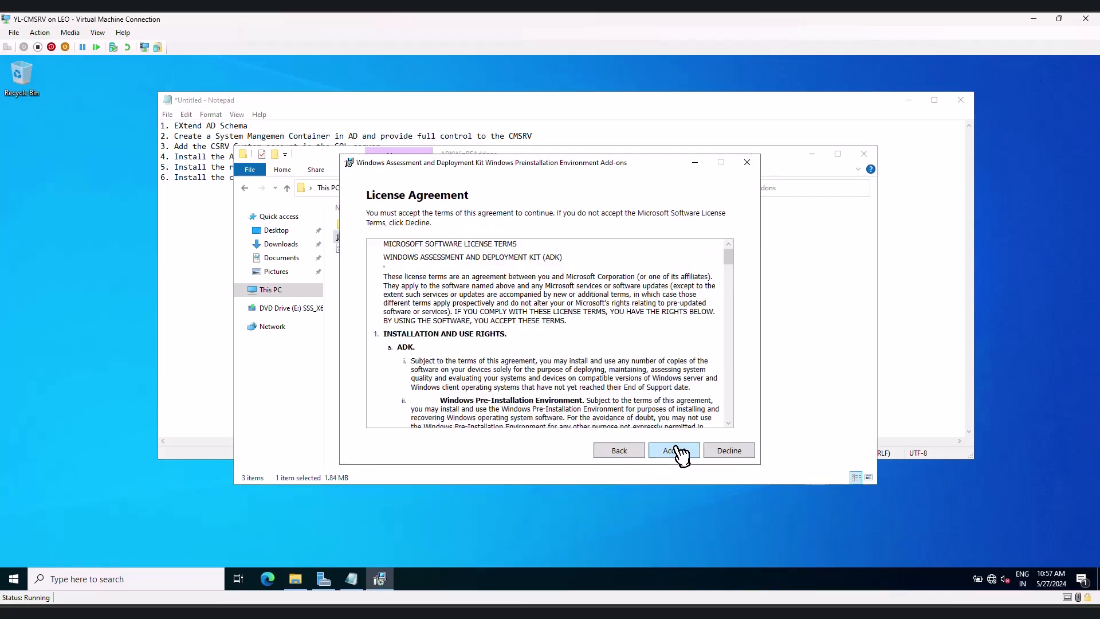
left_click(674, 453)
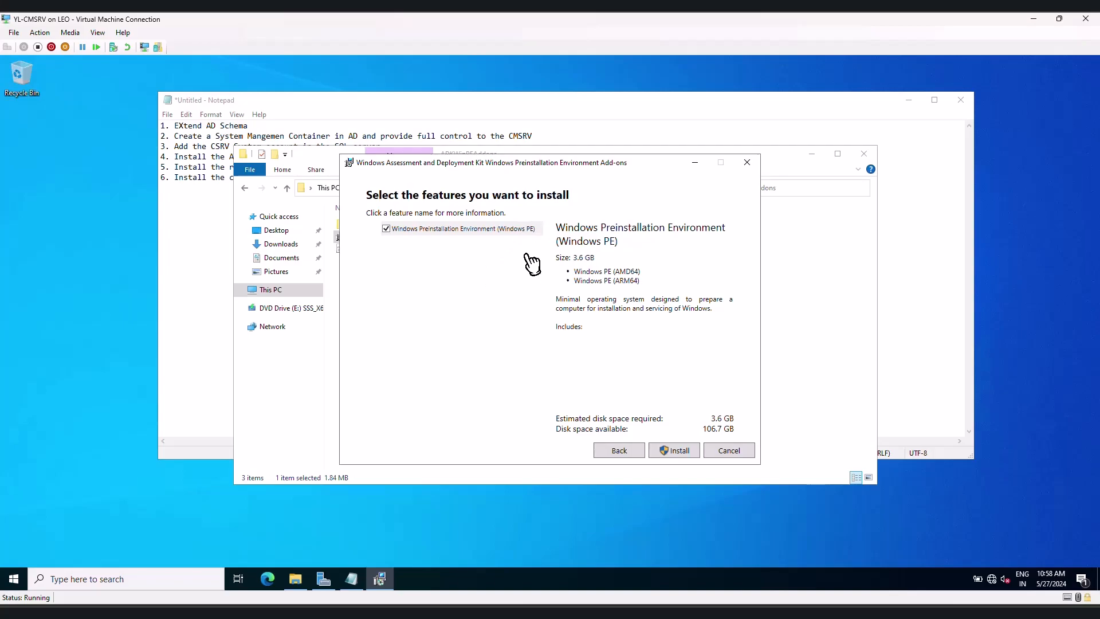
left_click(676, 451)
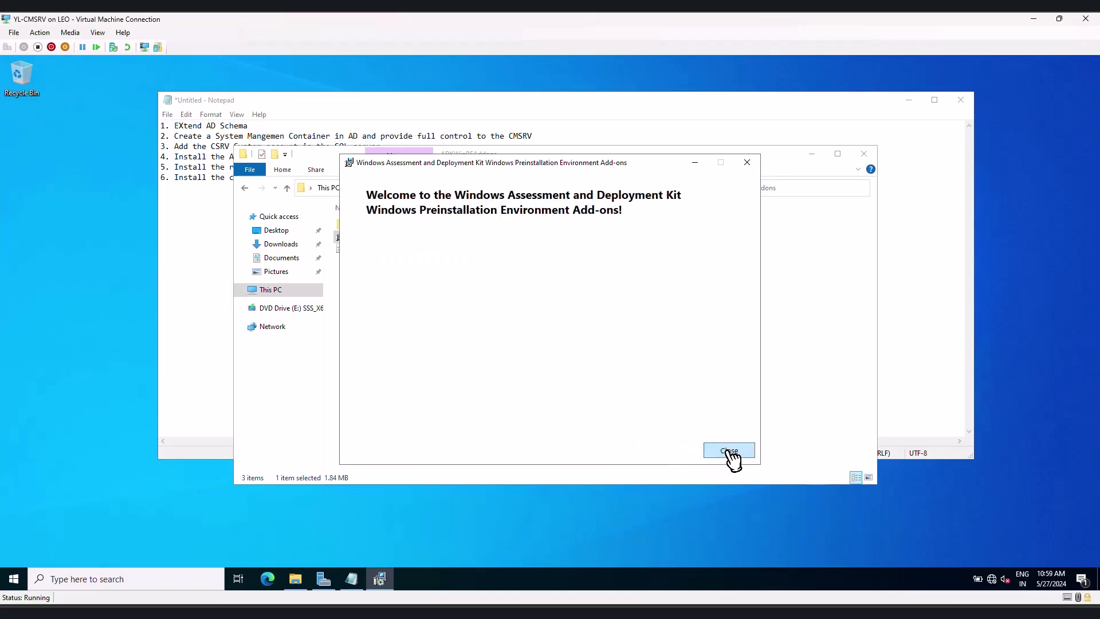
left_click(730, 450)
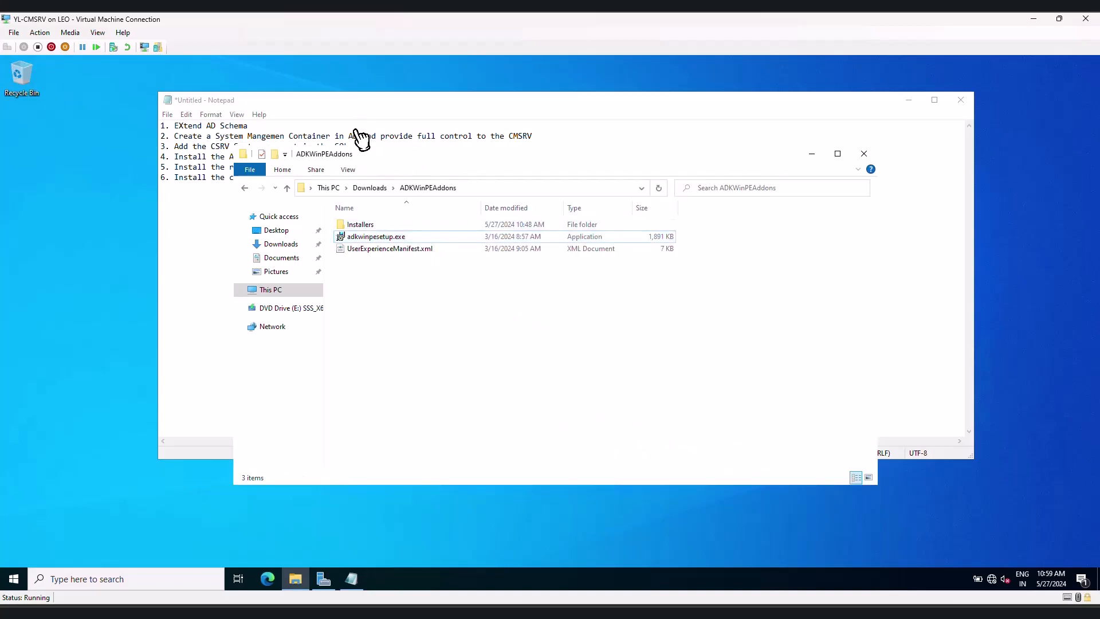
Run extadsch.exe as administrator from Downloads\cd.retail.LN\SMSSETUP\BIN\X64 to extend the AD schema, allowing it to make changes.
left_click(370, 188)
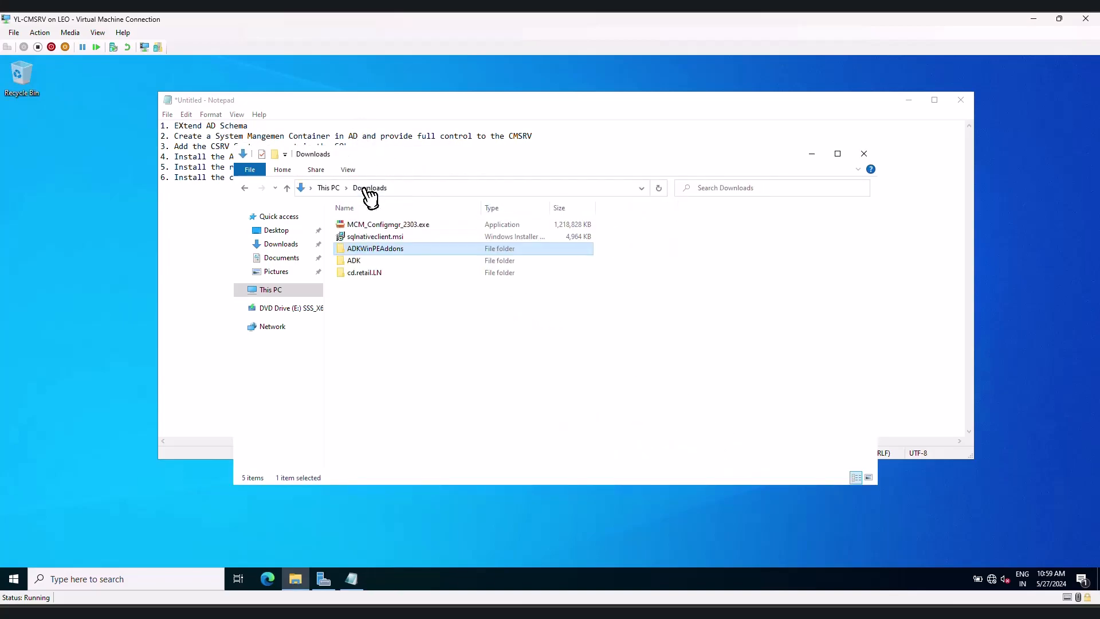
left_click(369, 272)
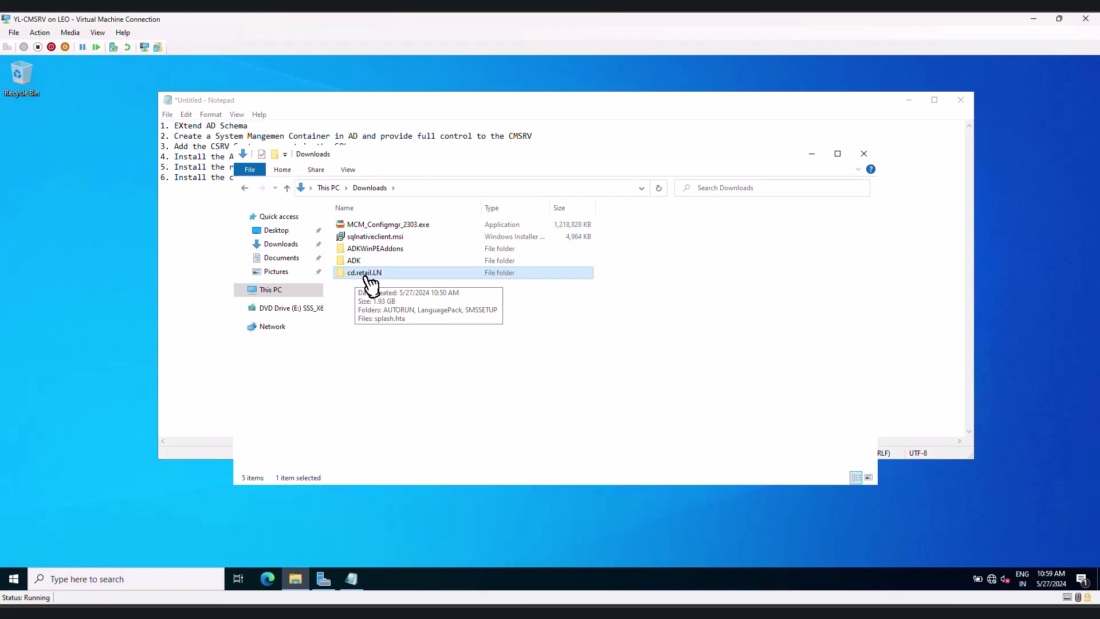
double_click(417, 275)
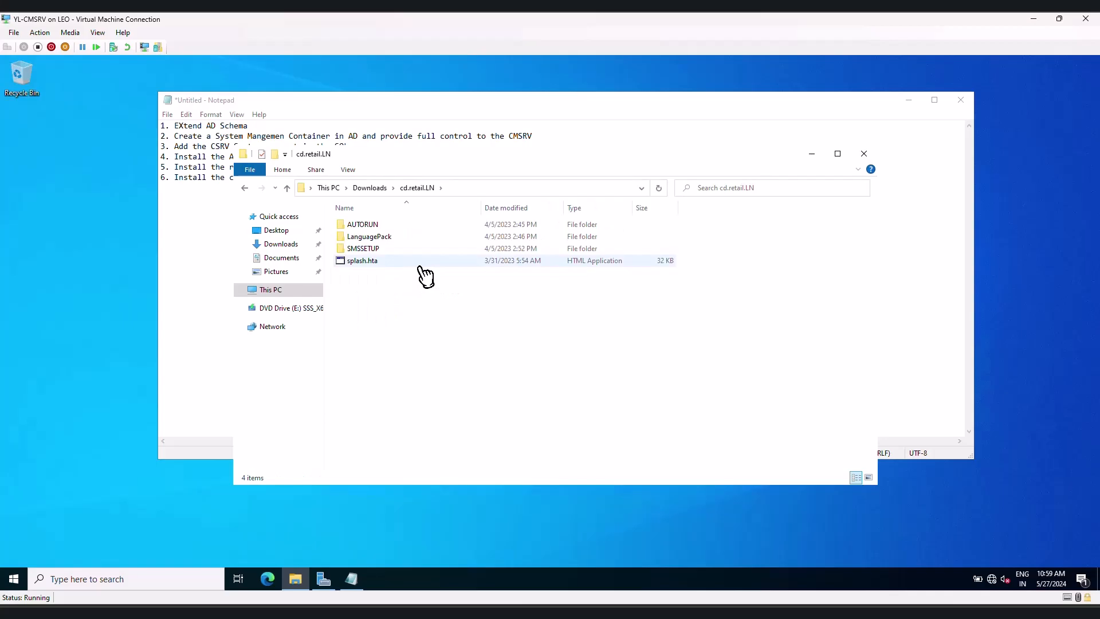
double_click(380, 249)
double_click(373, 237)
double_click(372, 236)
type("ext")
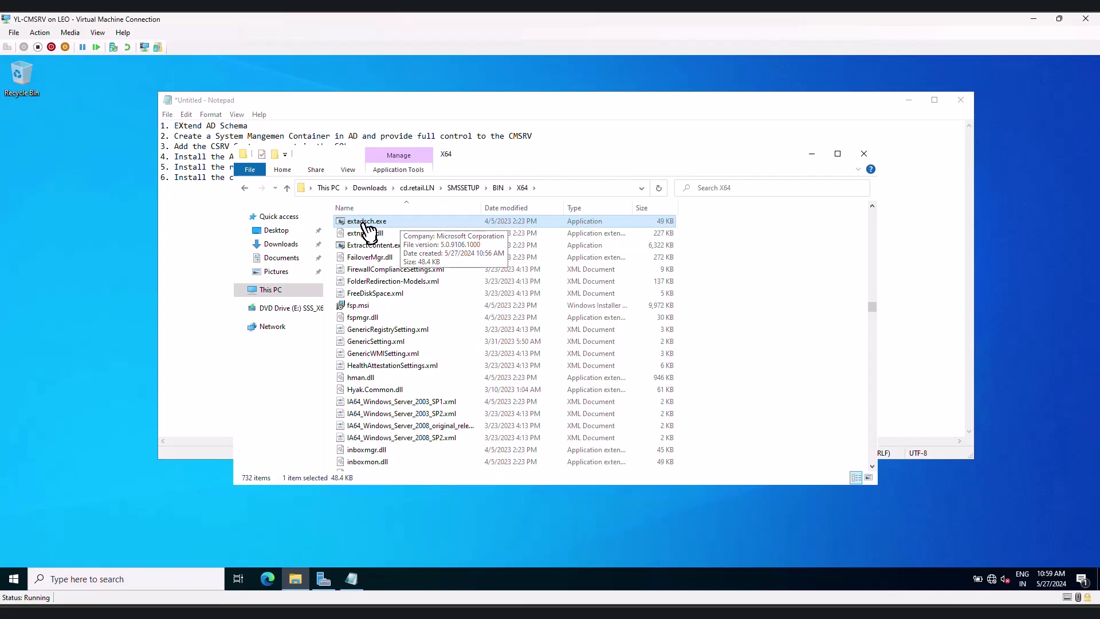
right_click(381, 223)
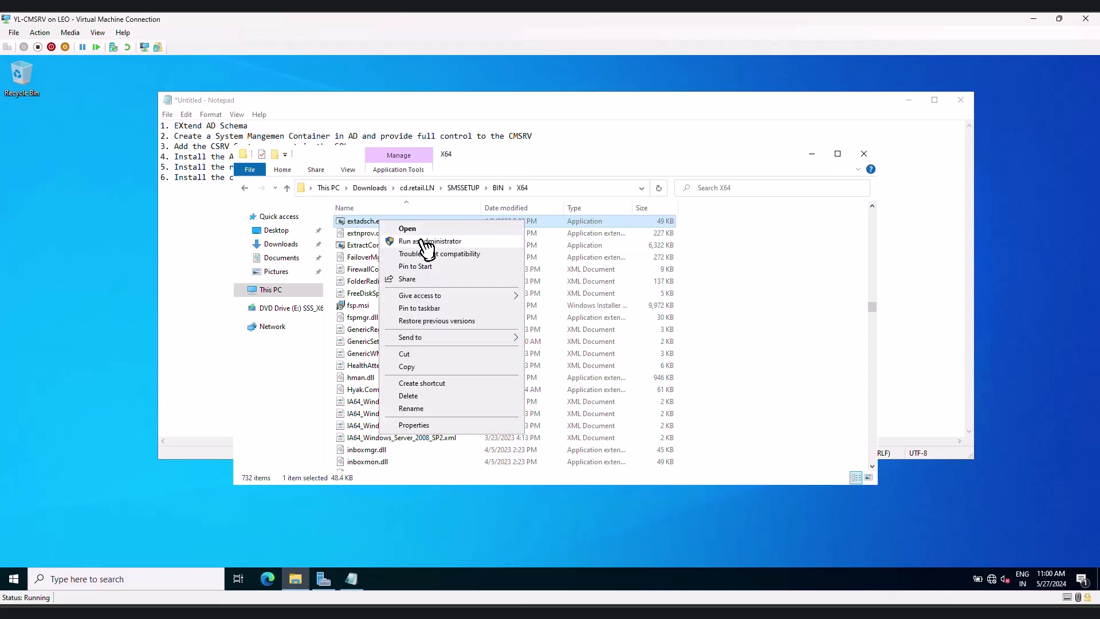
left_click(427, 242)
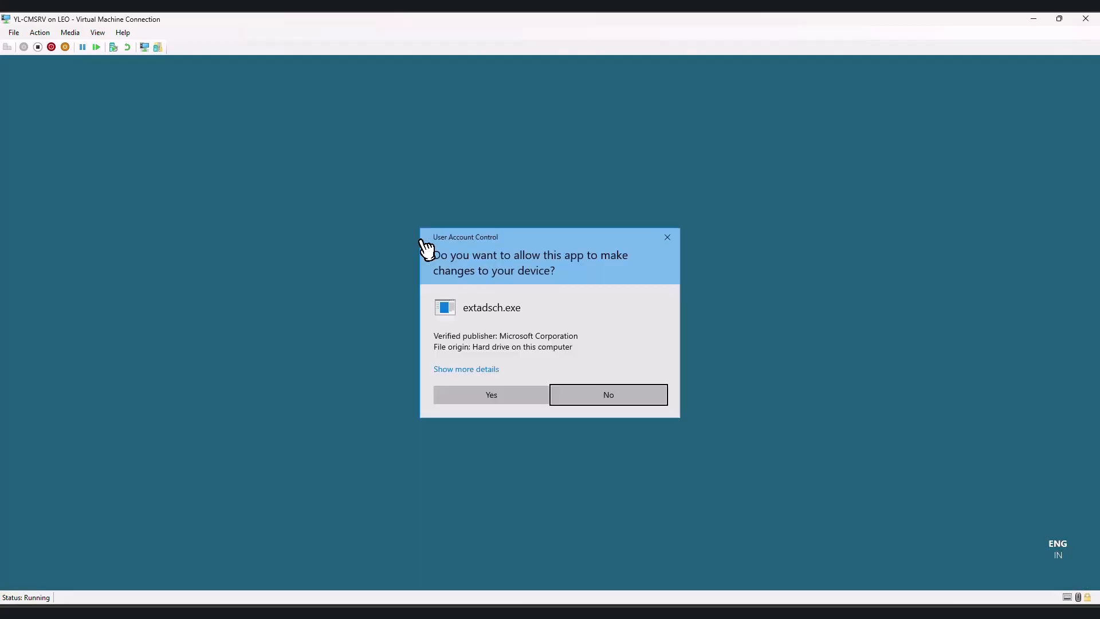
left_click(491, 403)
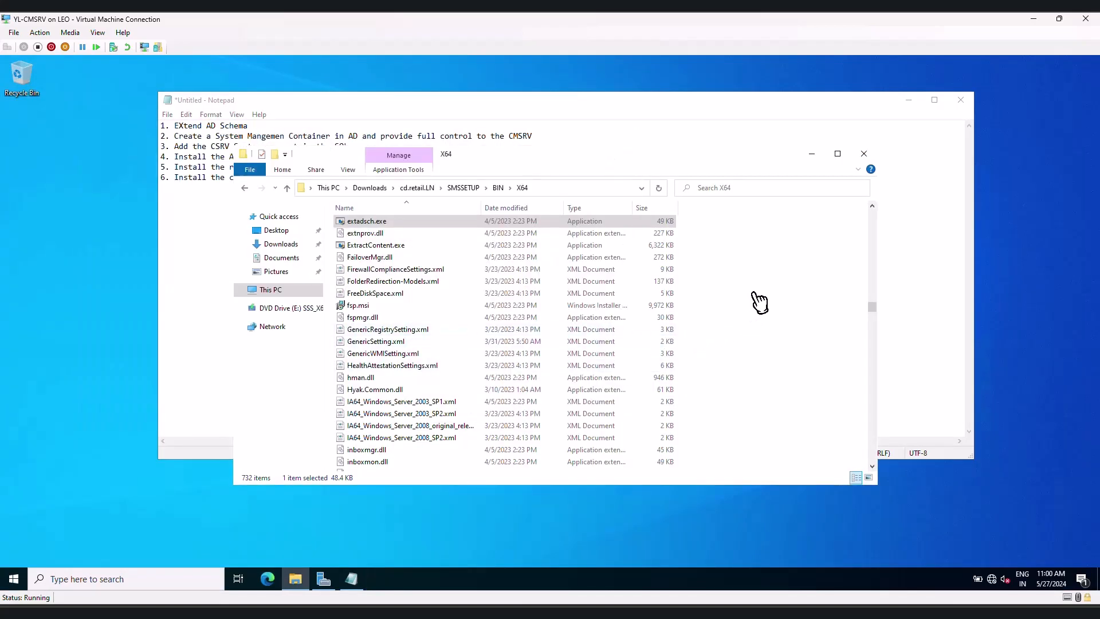
Open ExtADSch.log in the root of Local Disk (C:), check the schema extension result, and close the log.
left_click(285, 291)
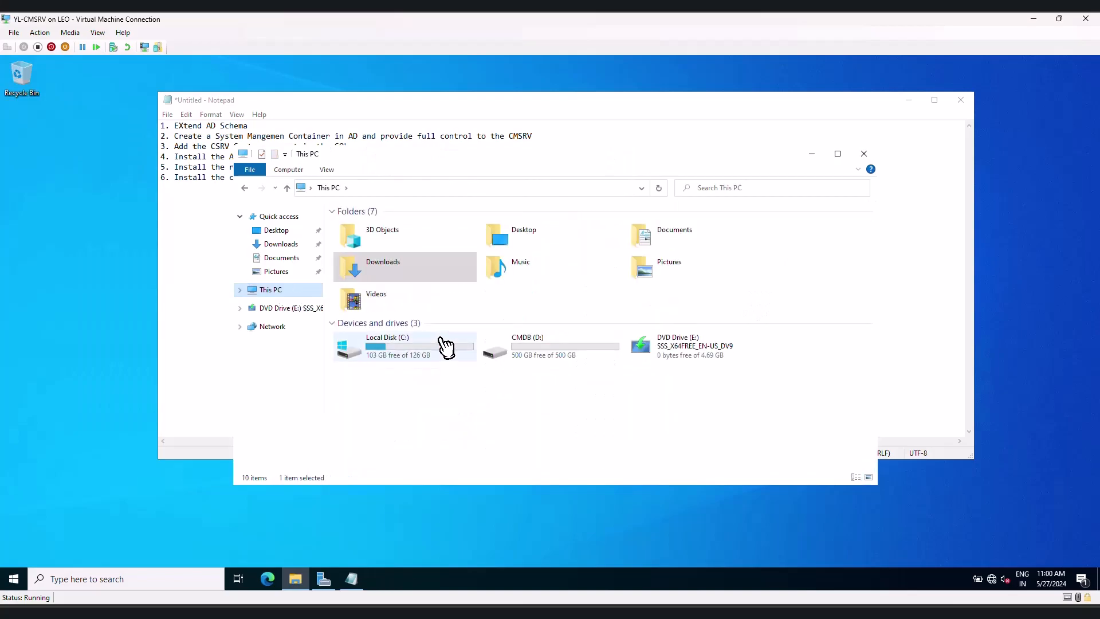
double_click(408, 350)
left_click(374, 289)
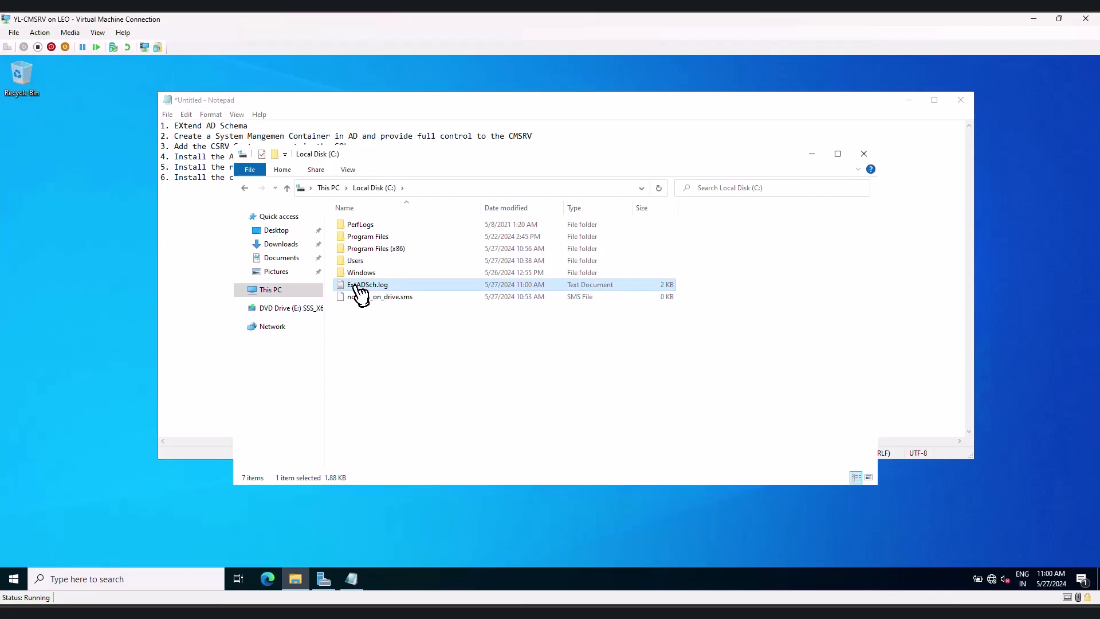
double_click(418, 286)
left_click_drag(196, 405, 429, 407)
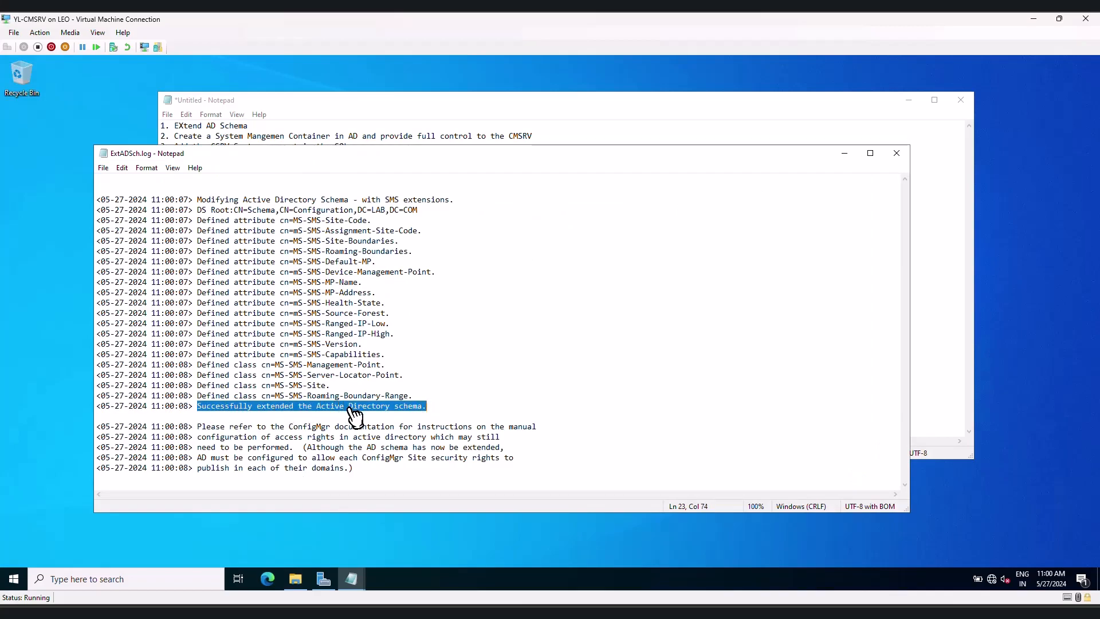
left_click(452, 415)
left_click(910, 168)
left_click(424, 332)
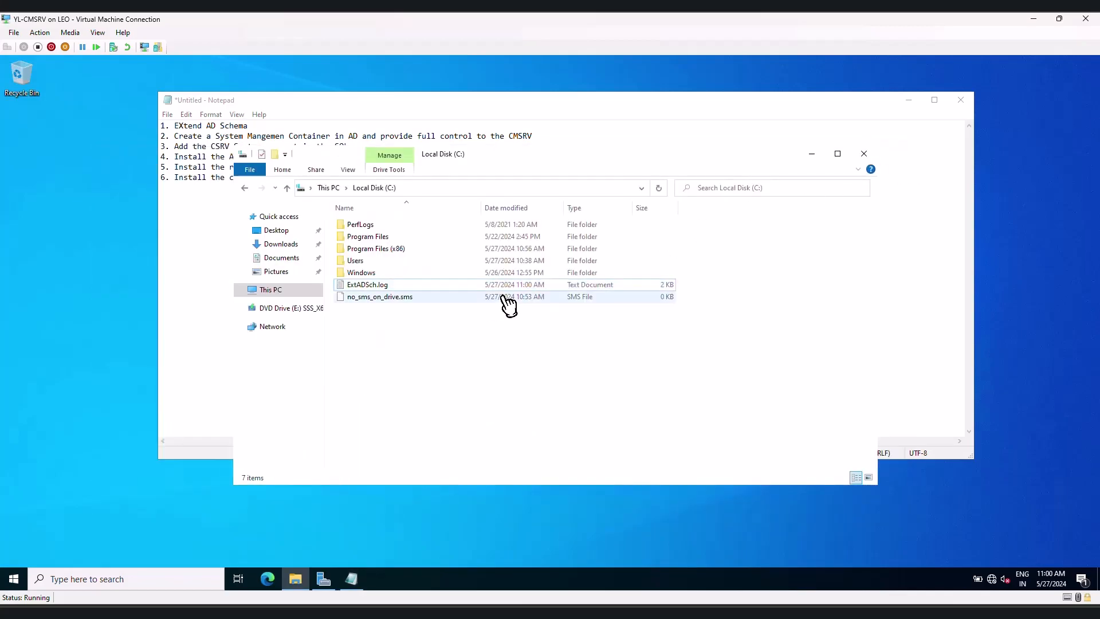
Bring the Notepad checklist forward and remove the item text "Install the ADK and WIN PE" from line 4.
left_click(199, 238)
left_click_drag(176, 138, 514, 139)
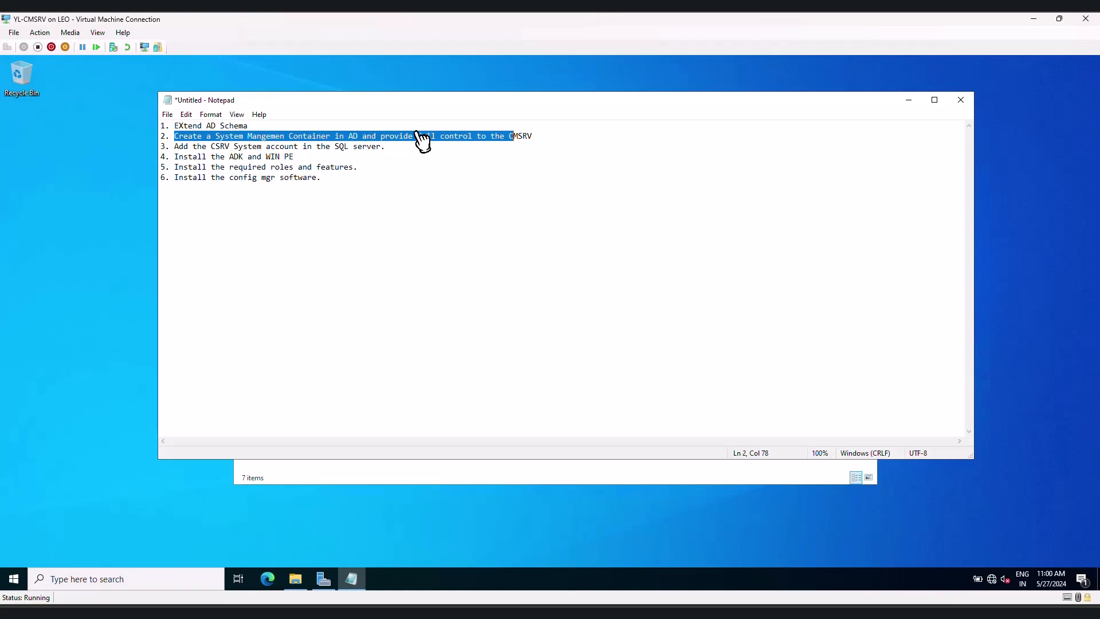
left_click_drag(295, 157, 172, 157)
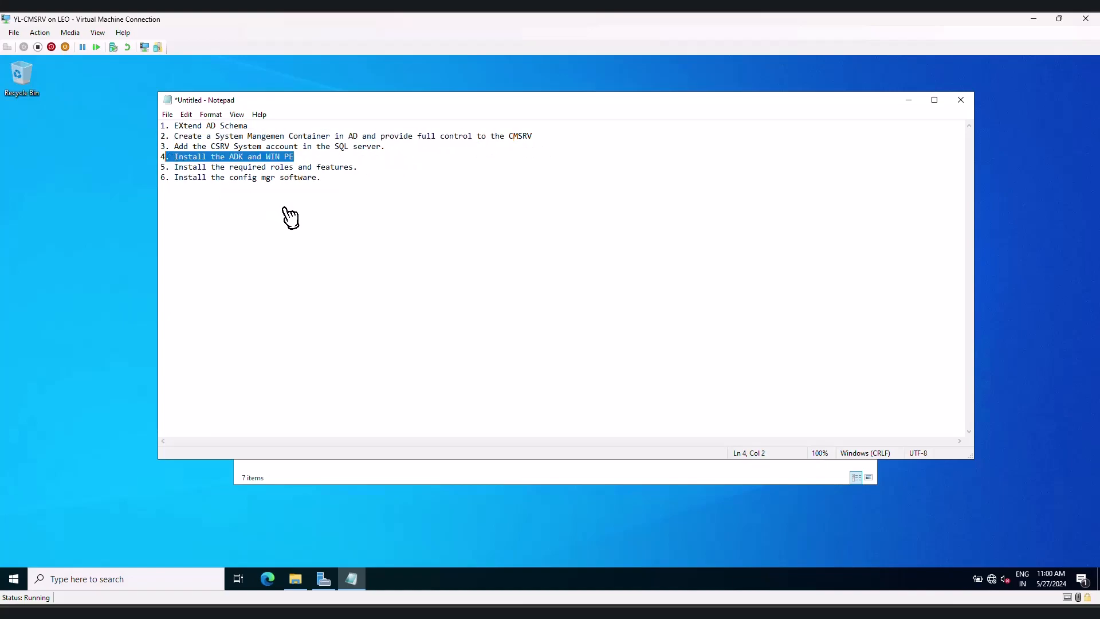
key("Delete")
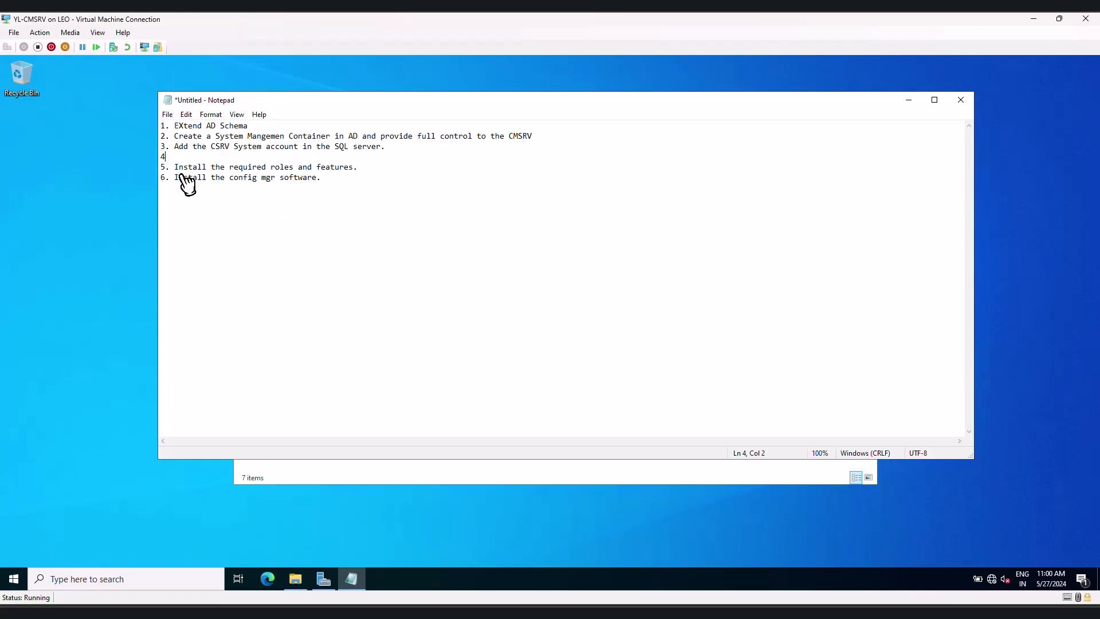
Review the checklist item about adding the system account in the SQL server, and close Notepad without saving.
mouse_move(177, 161)
left_mouse_down()
mouse_move(365, 167)
mouse_move(178, 147)
left_mouse_up()
left_click(404, 168)
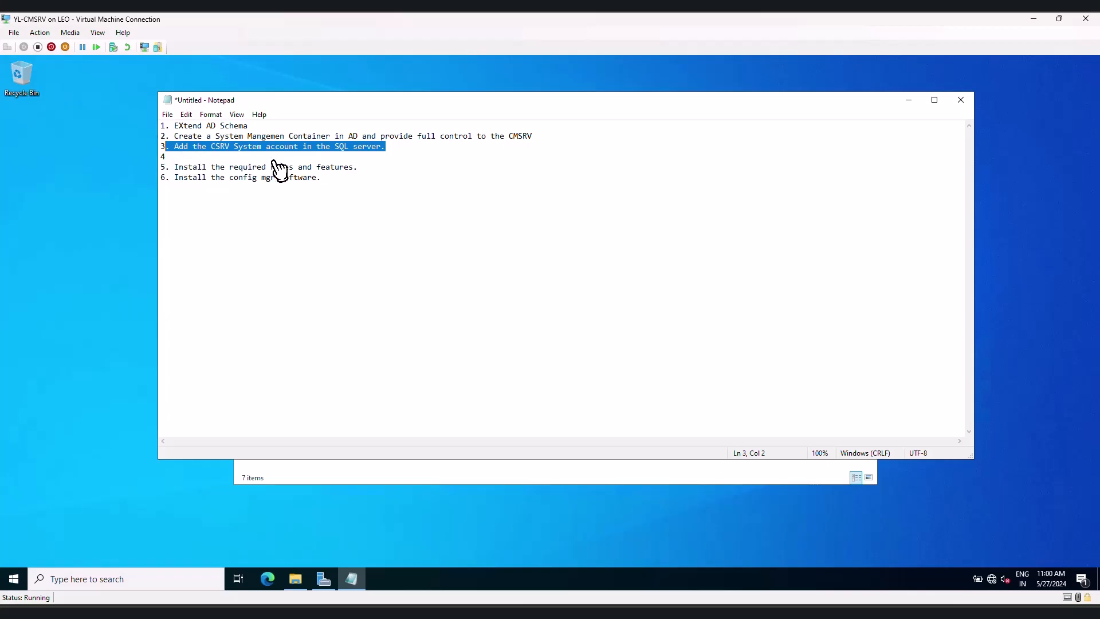
left_click(402, 158)
left_click(404, 191)
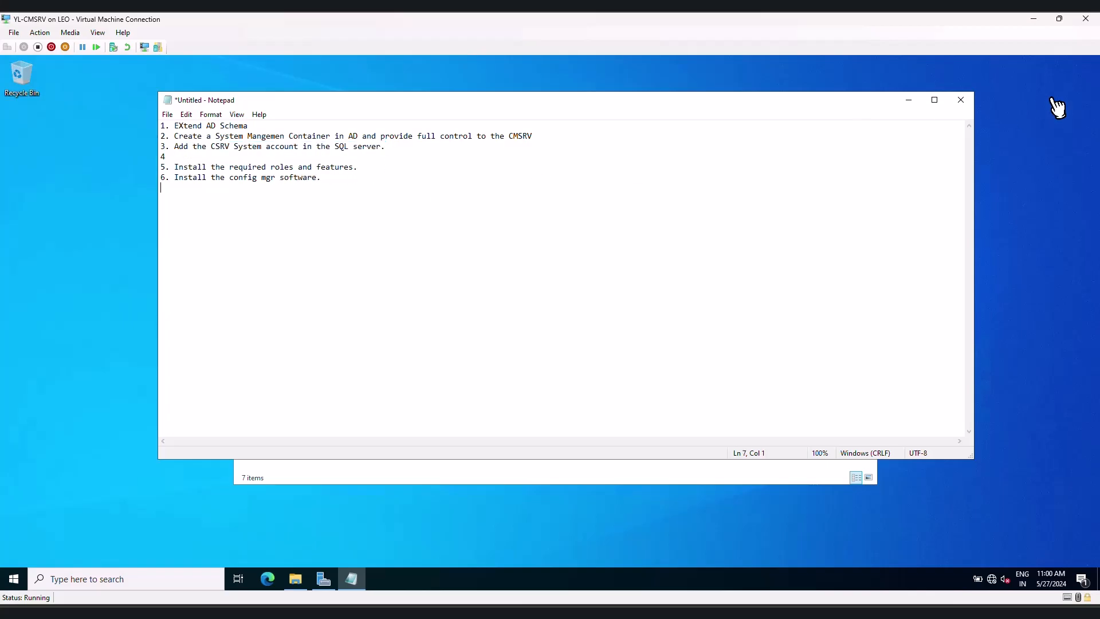
left_click(961, 100)
left_click(576, 318)
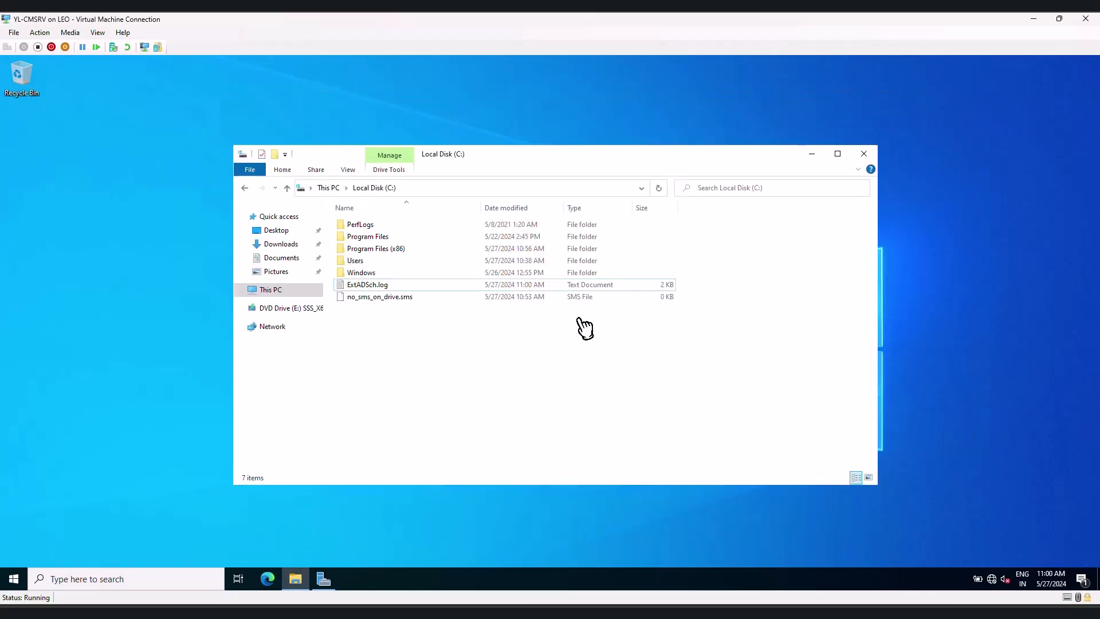
Switch to the YL-SQLSRV virtual machine, find Edit local users and groups, and open the properties of the Administrators group.
left_click(678, 549)
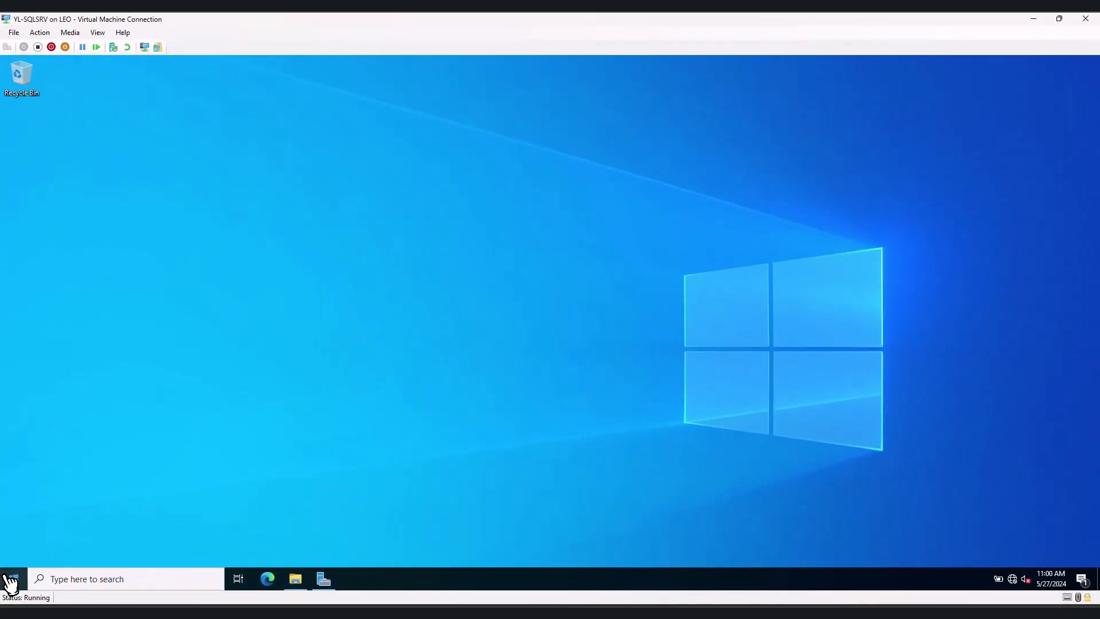
left_click(108, 580)
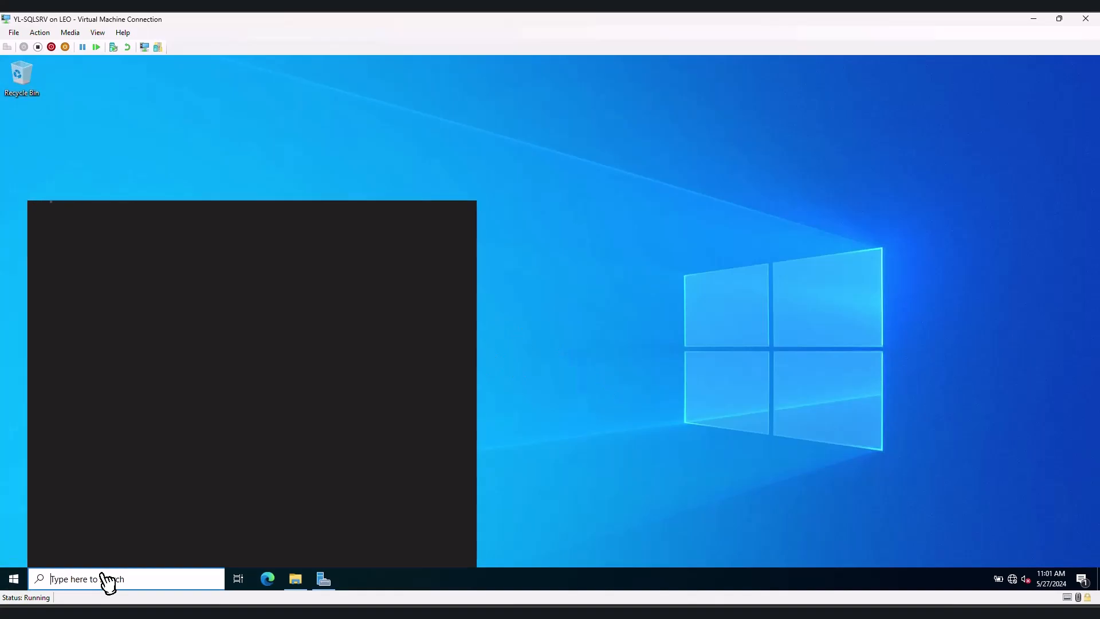
type("local users")
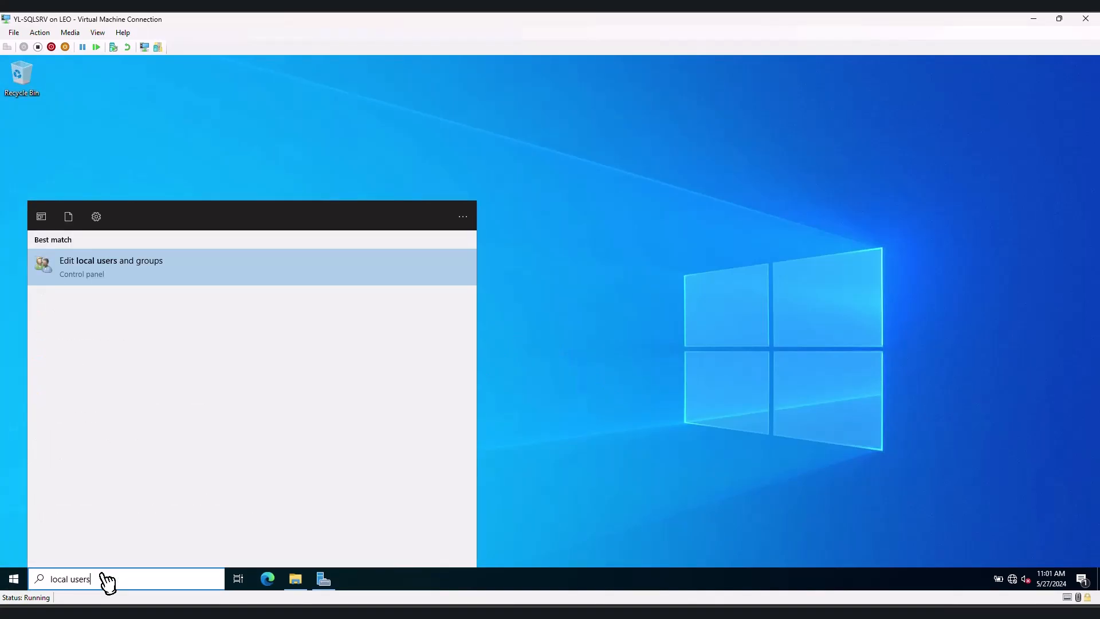
left_click(110, 269)
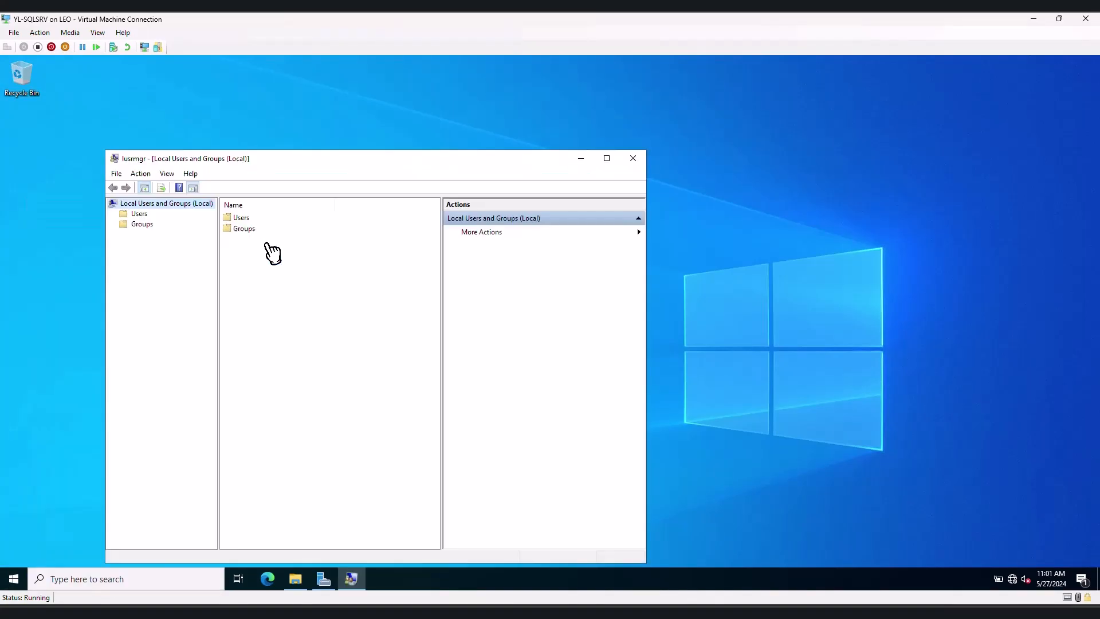
double_click(245, 229)
double_click(247, 229)
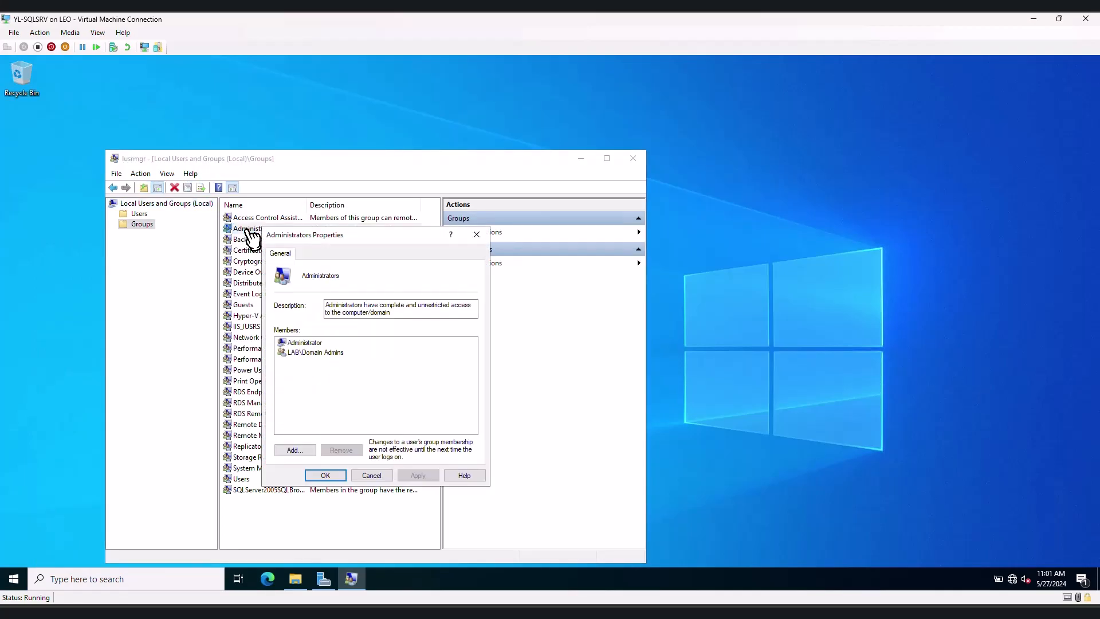
Include Computers in the object types, add CMSRV as a member of the Administrators group, and apply the change.
left_click(294, 451)
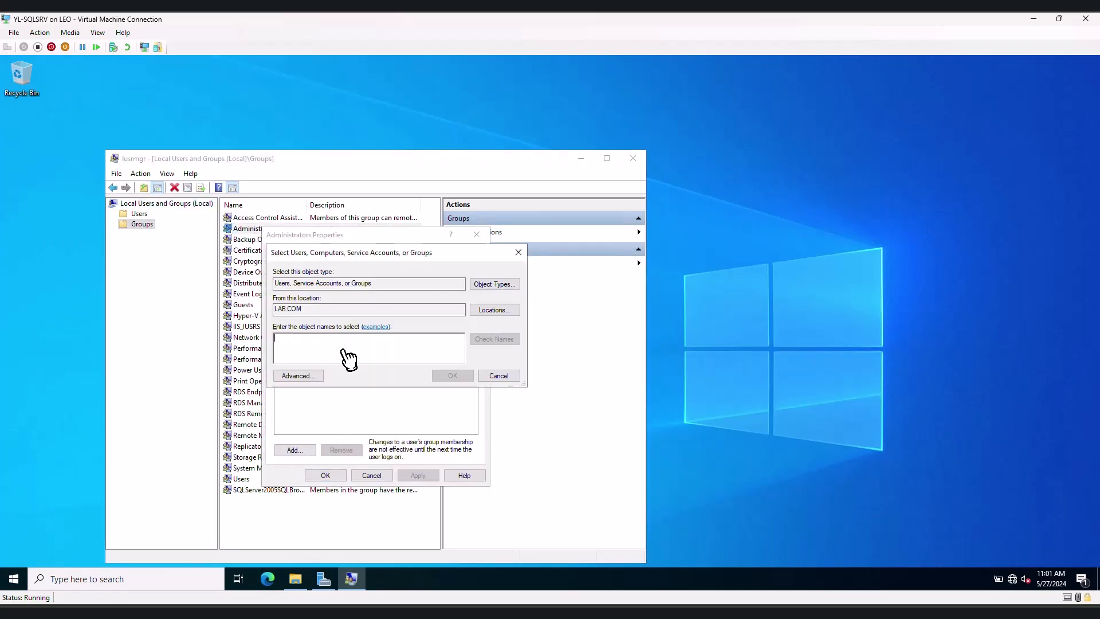
left_click(473, 285)
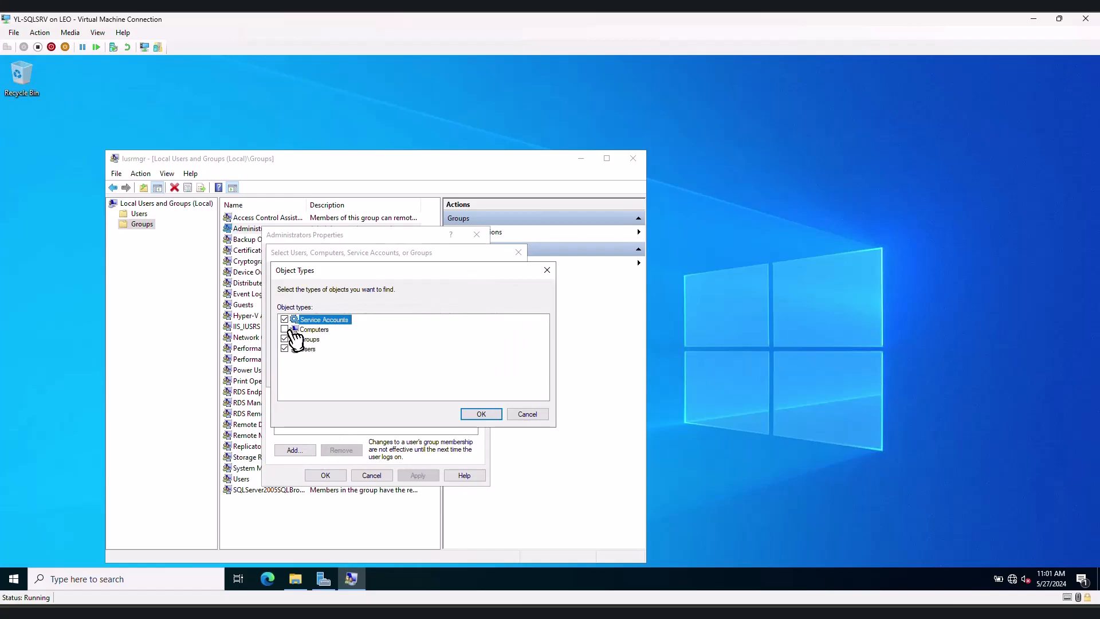
left_click(285, 329)
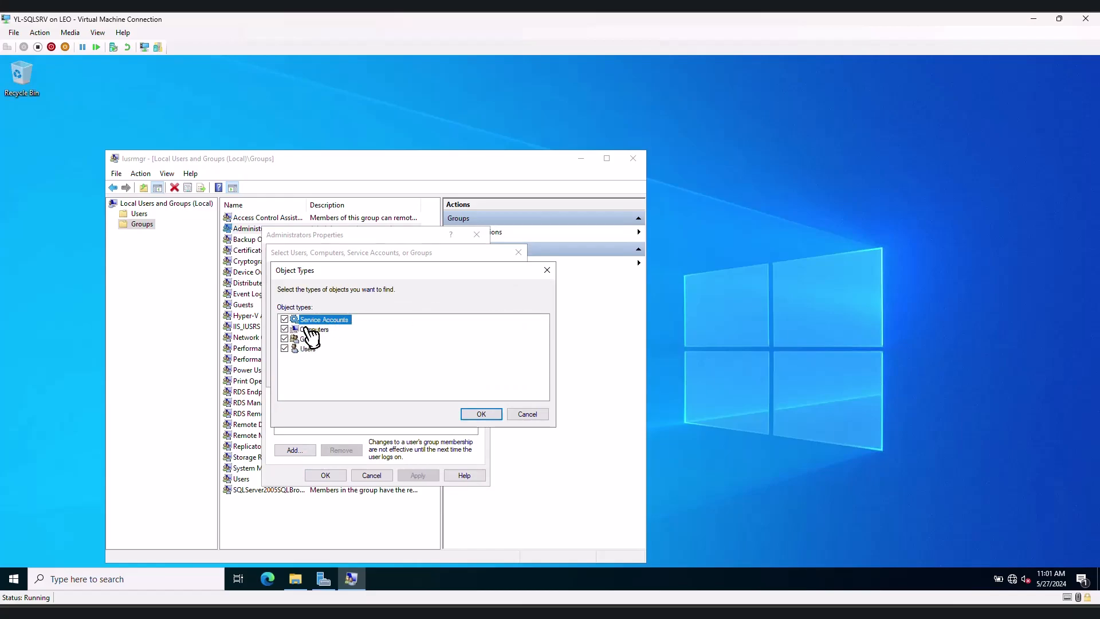
left_click(486, 415)
type("cm")
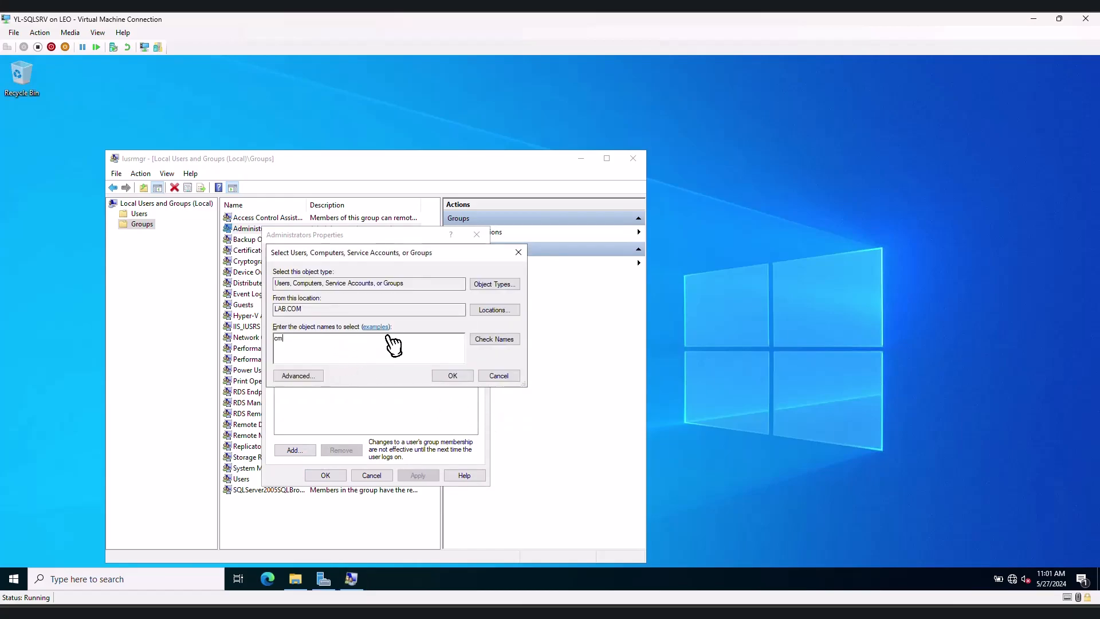
type("srv")
left_click(494, 338)
left_click(453, 376)
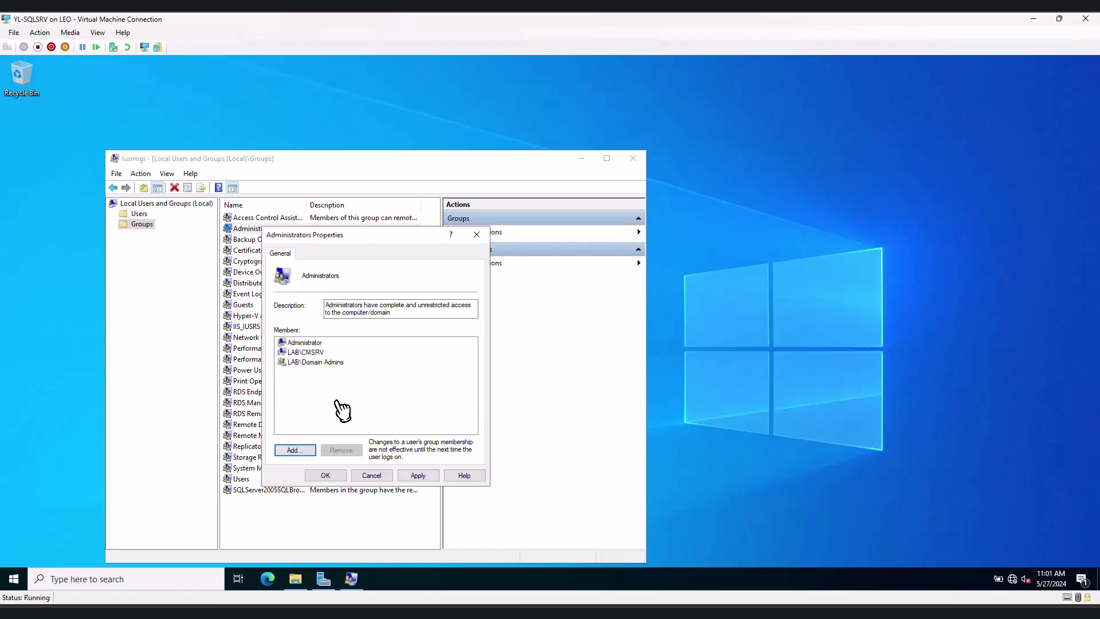
left_click(418, 475)
Check the LAB\CMSRV entry in the members list, then close the group properties and Local Users and Groups.
left_click(295, 353)
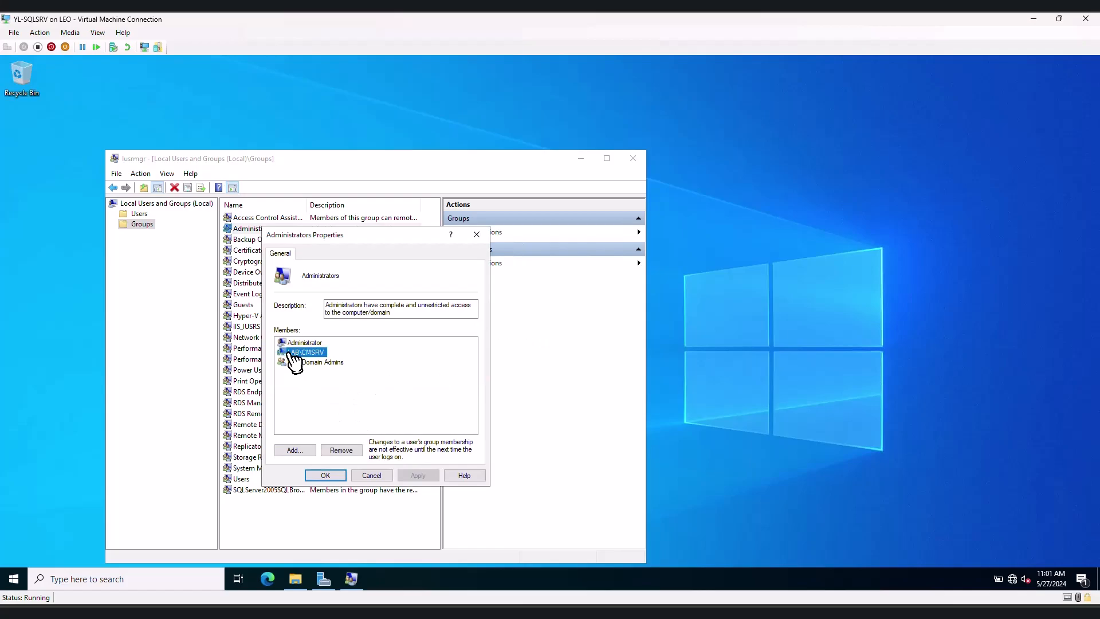
left_click(297, 361)
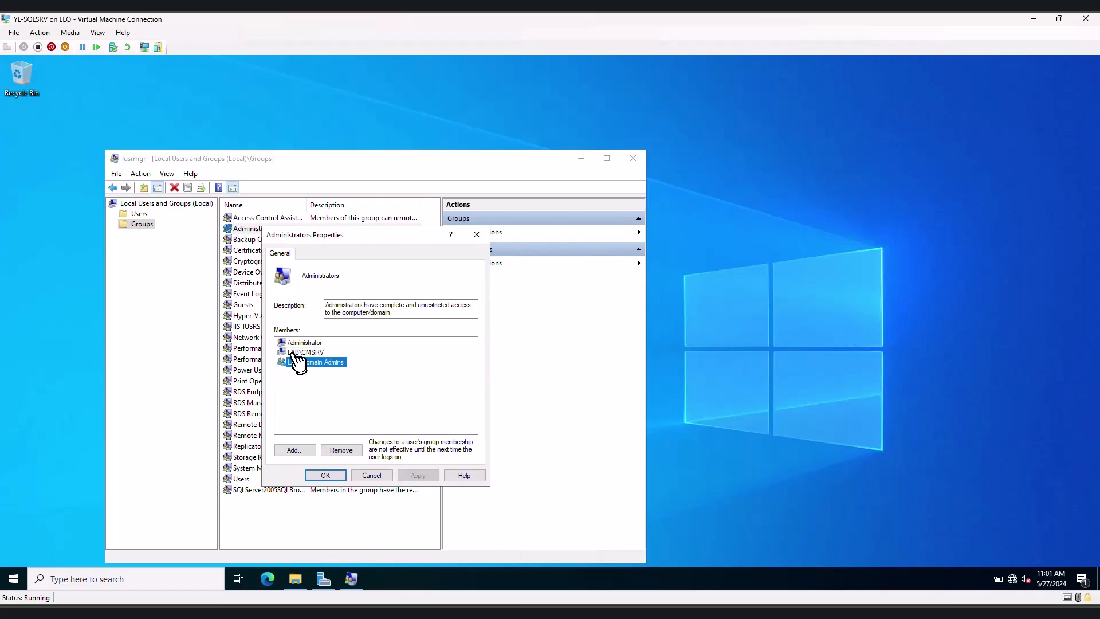
left_click(315, 354)
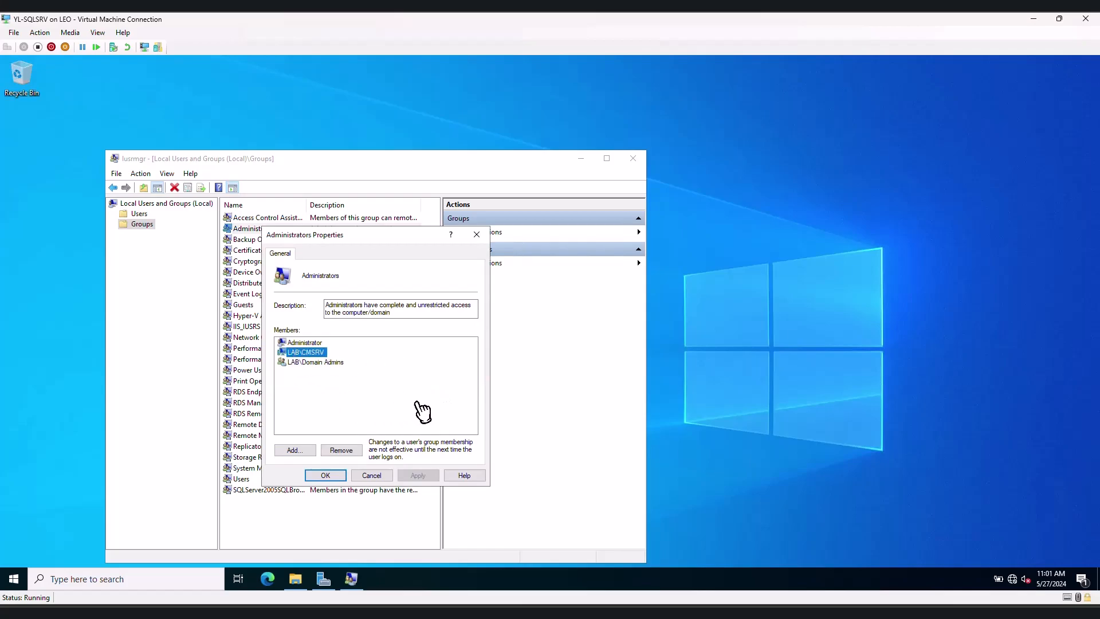
left_click(325, 475)
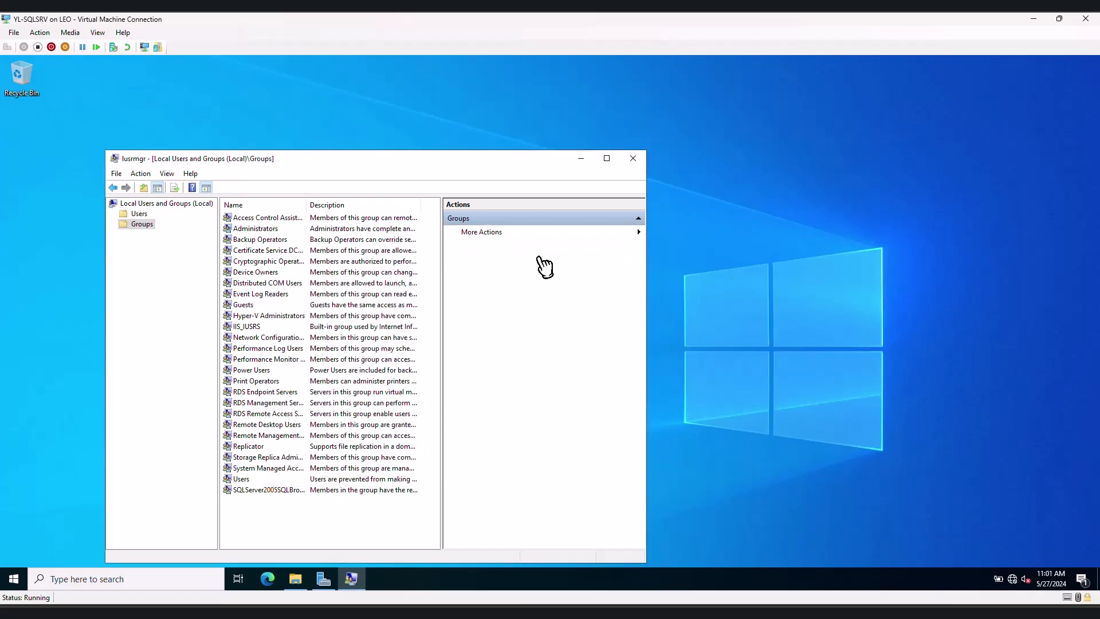
left_click(633, 159)
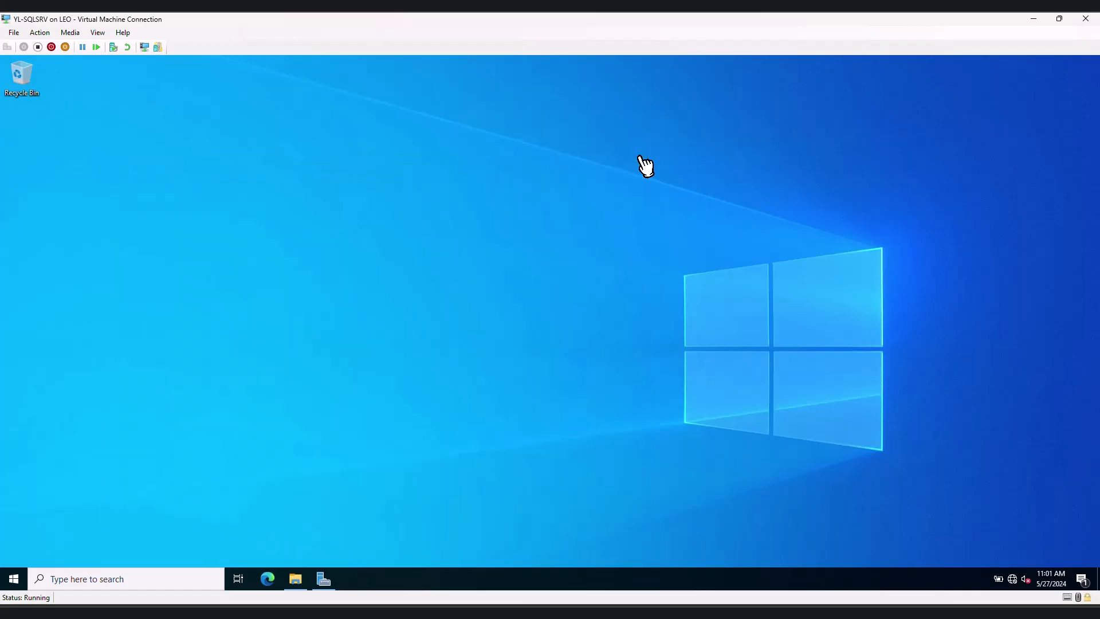
Return to the YL-CMSRV virtual machine and open the Administrators group properties in Local Users and Groups.
left_click(1034, 18)
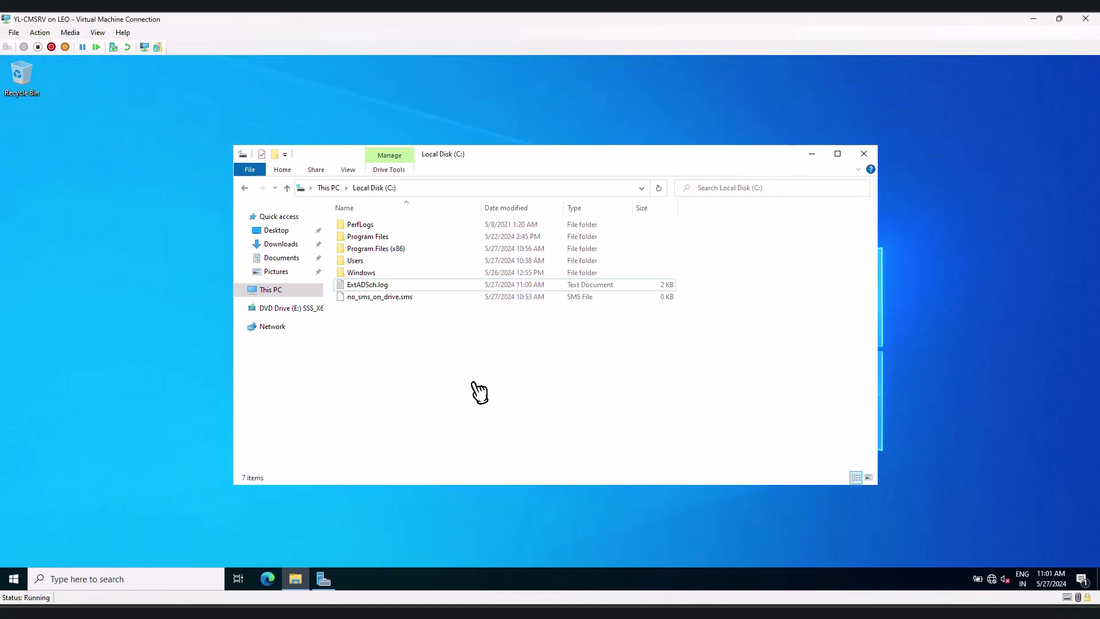
left_click(136, 406)
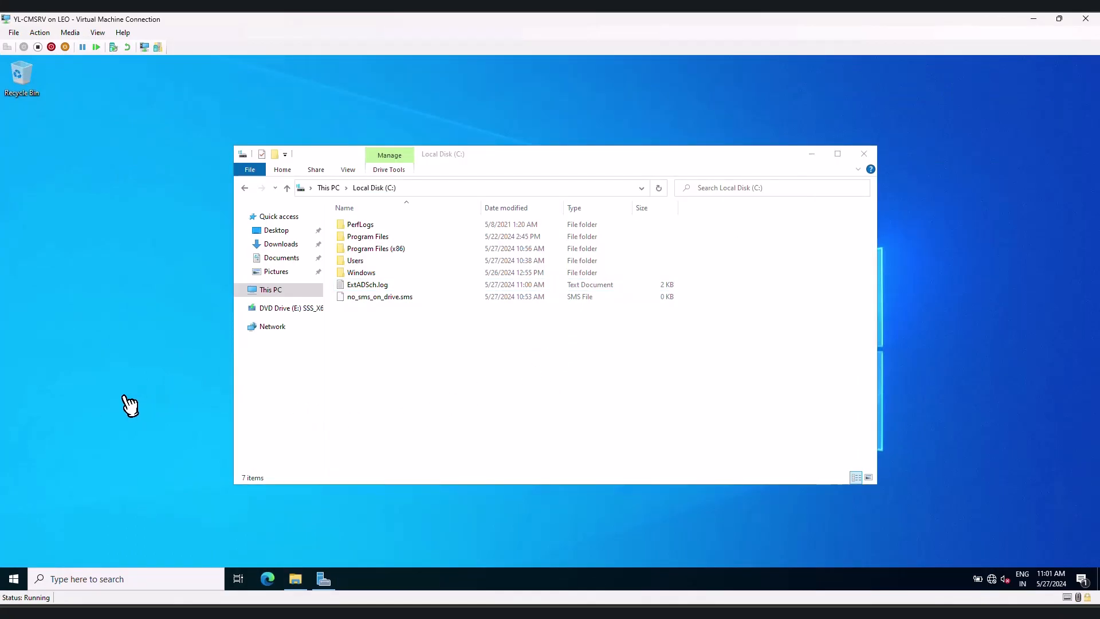
left_click(119, 582)
type("local users")
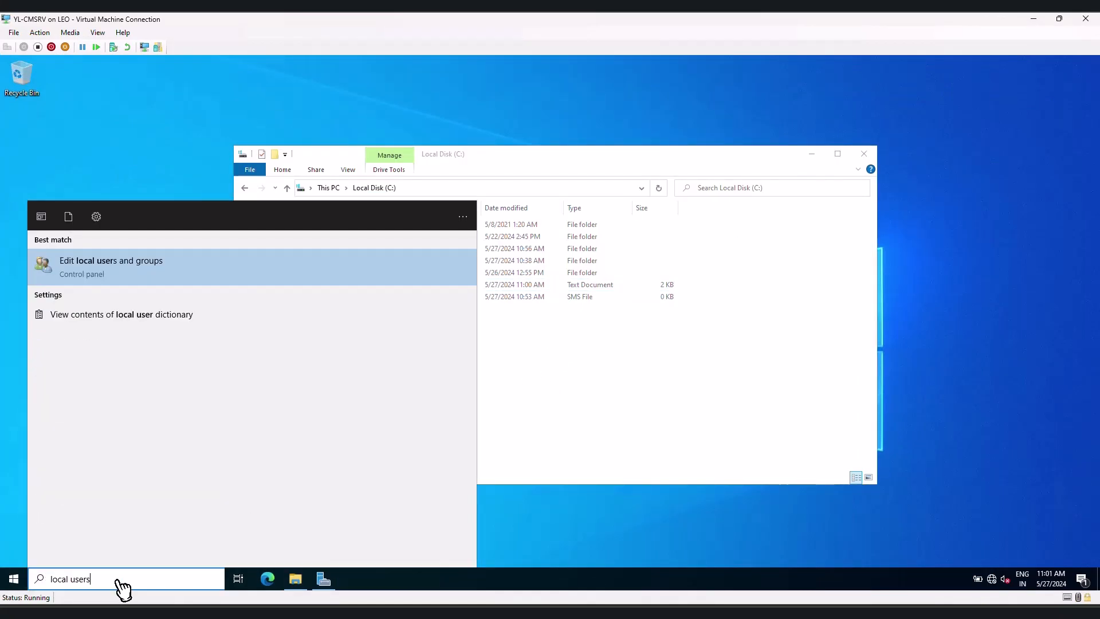
left_click(162, 287)
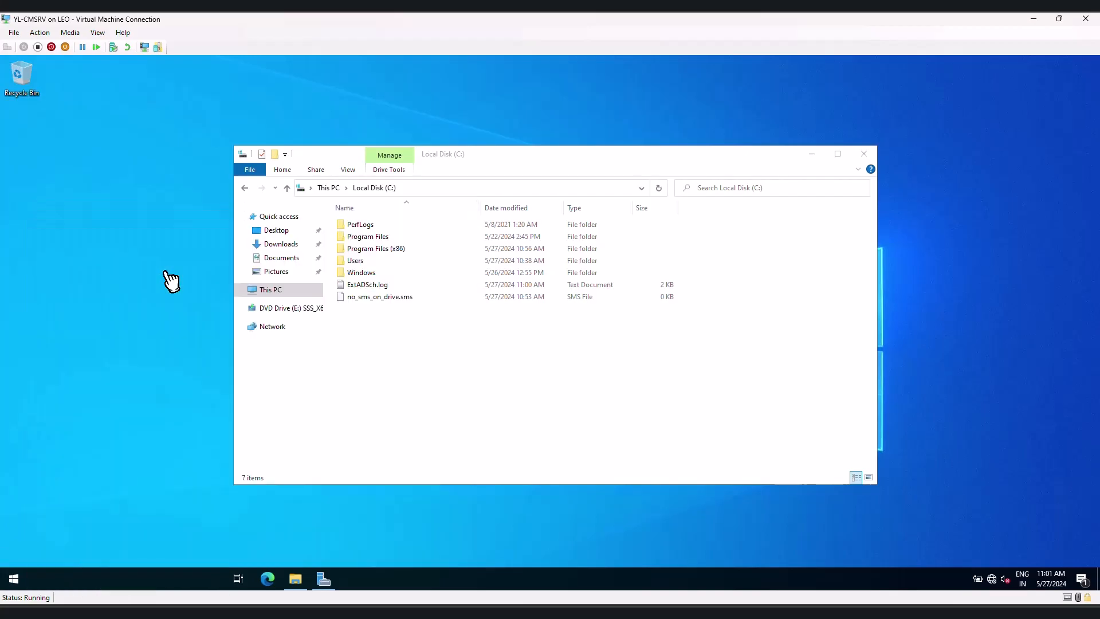
double_click(245, 229)
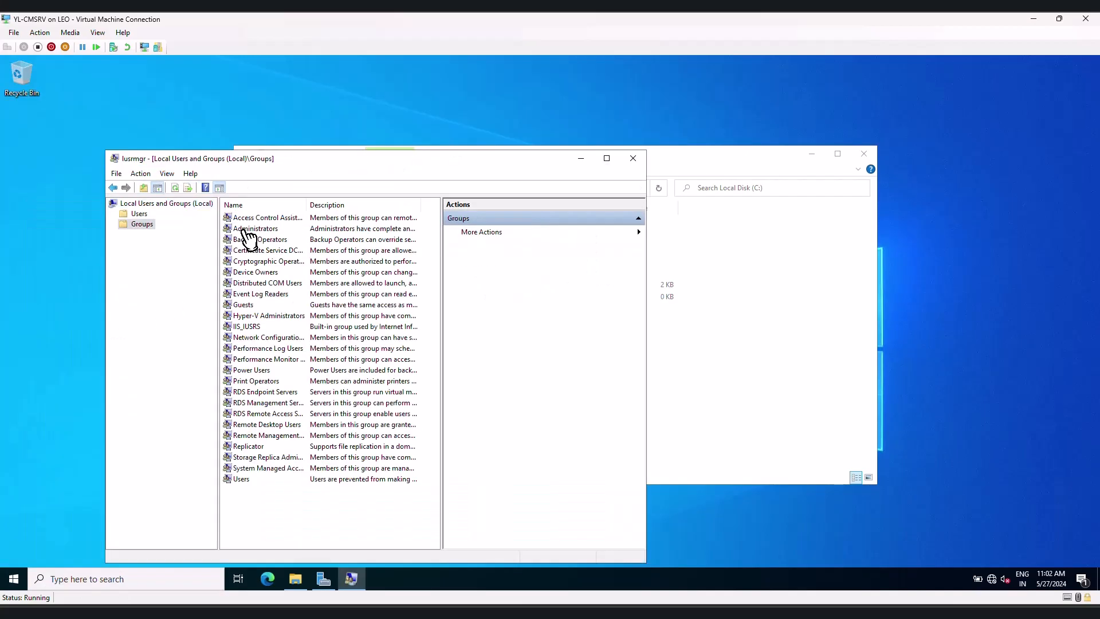
double_click(246, 229)
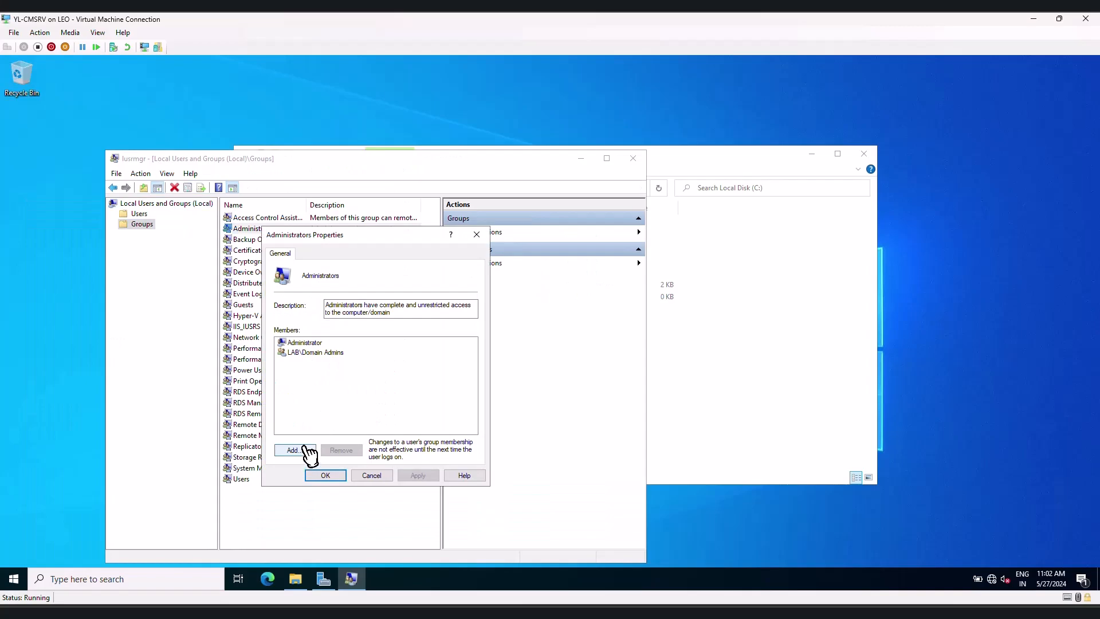
Add the SQLSRV computer to the Administrators group with Computers included in the object types, and close Local Users and Groups.
left_click(307, 449)
left_click(495, 285)
left_click(289, 331)
left_click(481, 413)
type("s")
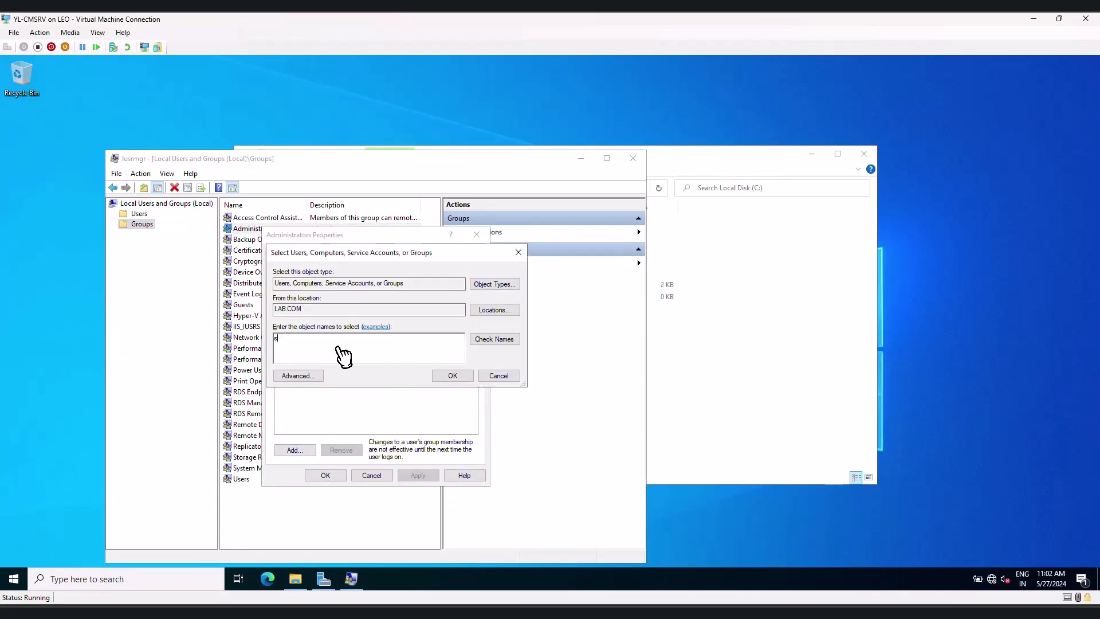
type("qlsrv")
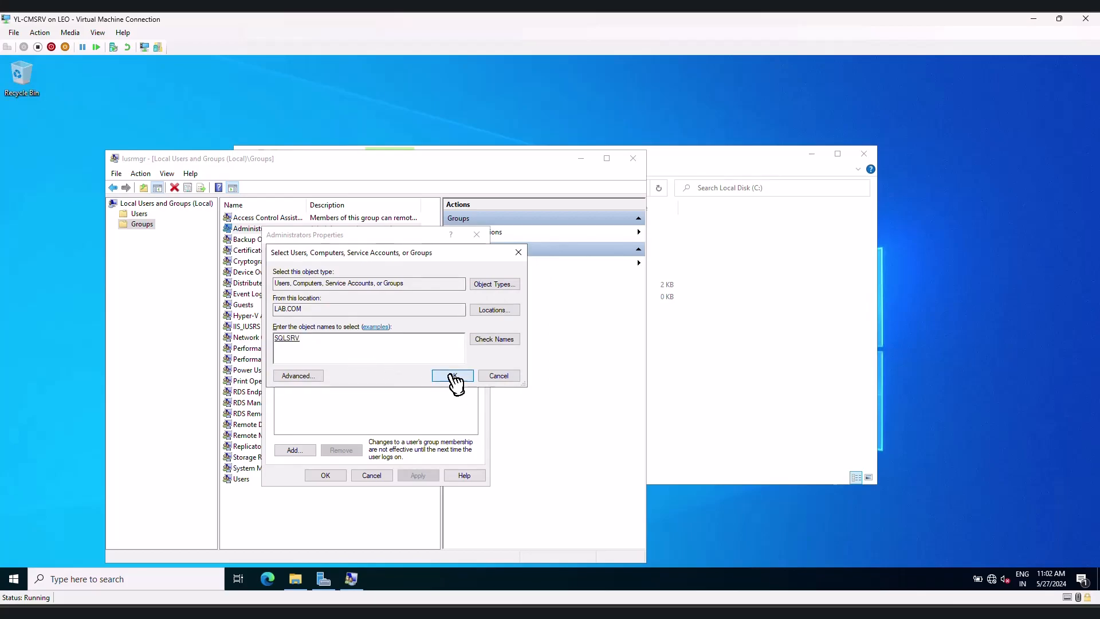
left_click(453, 375)
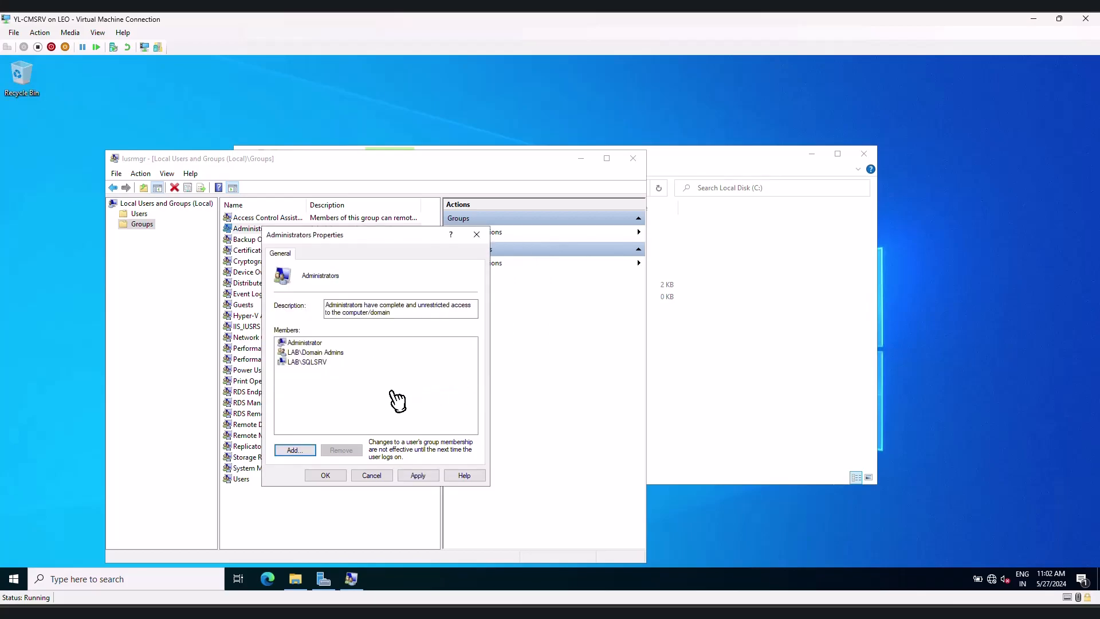
left_click(322, 476)
left_click(632, 159)
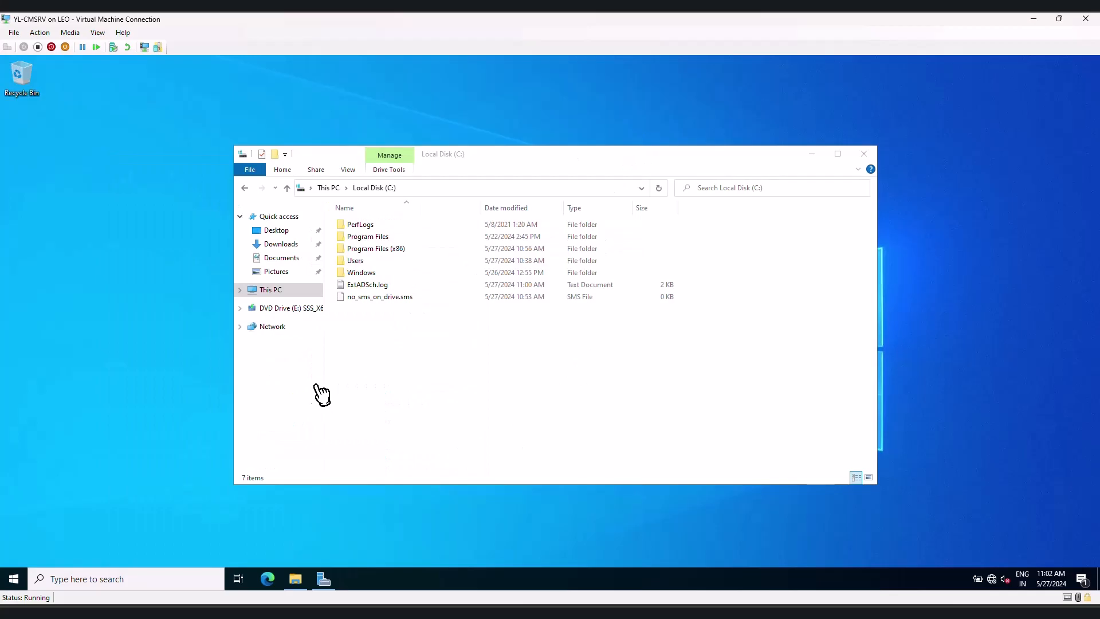
Switch to the YL-ADSRV virtual machine, open ADSI Edit from Server Manager, and minimize Server Manager.
mouse_move(674, 606)
left_click(553, 560)
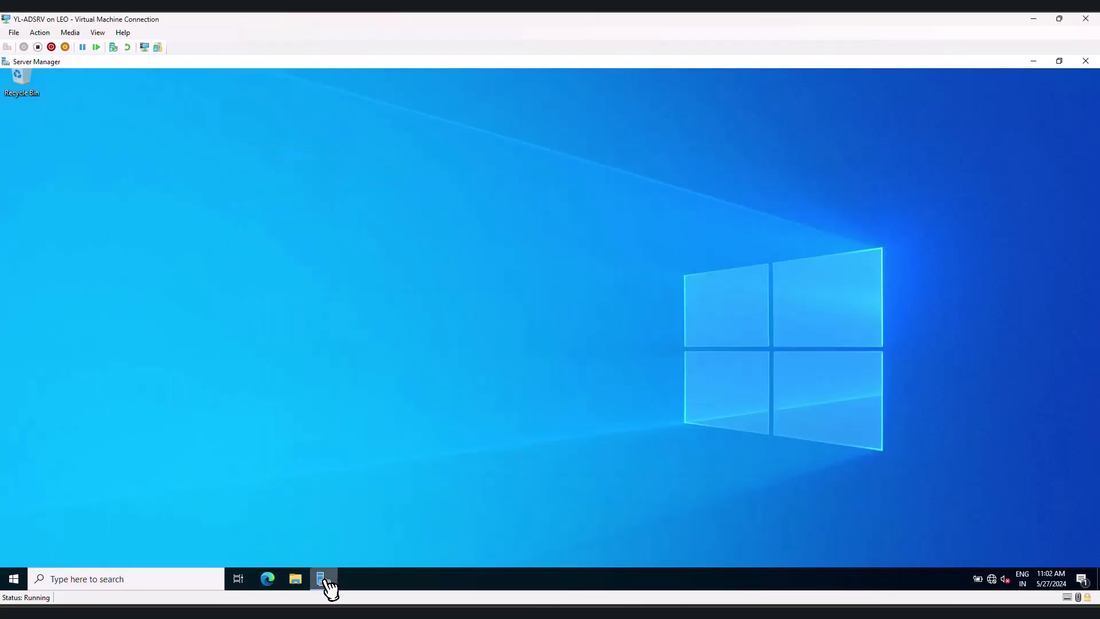
left_click(324, 578)
left_click(1017, 87)
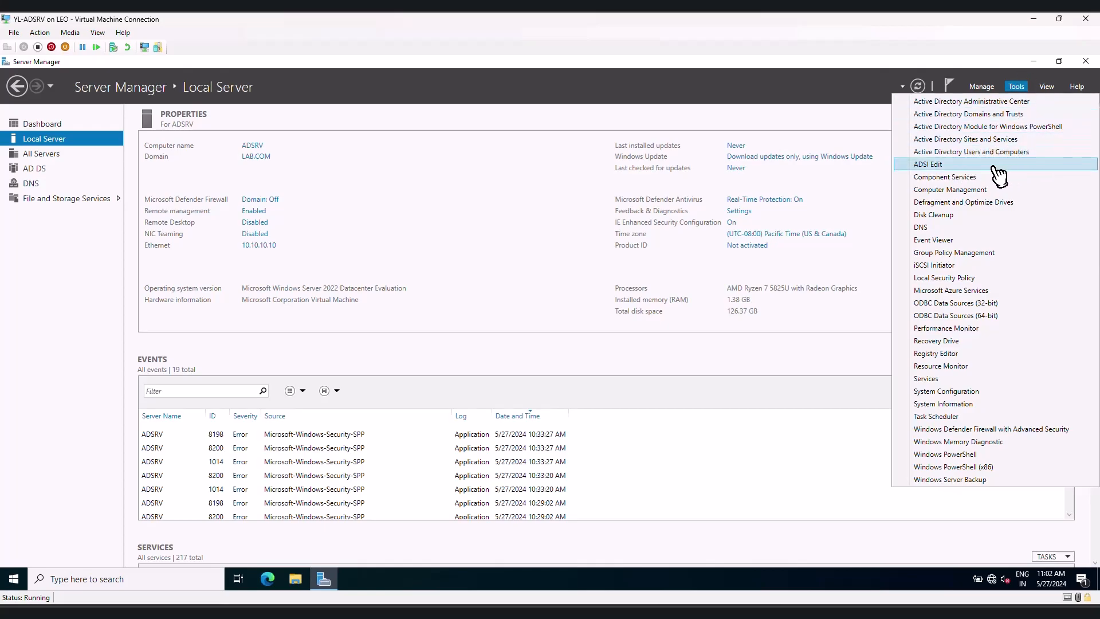
left_click(949, 165)
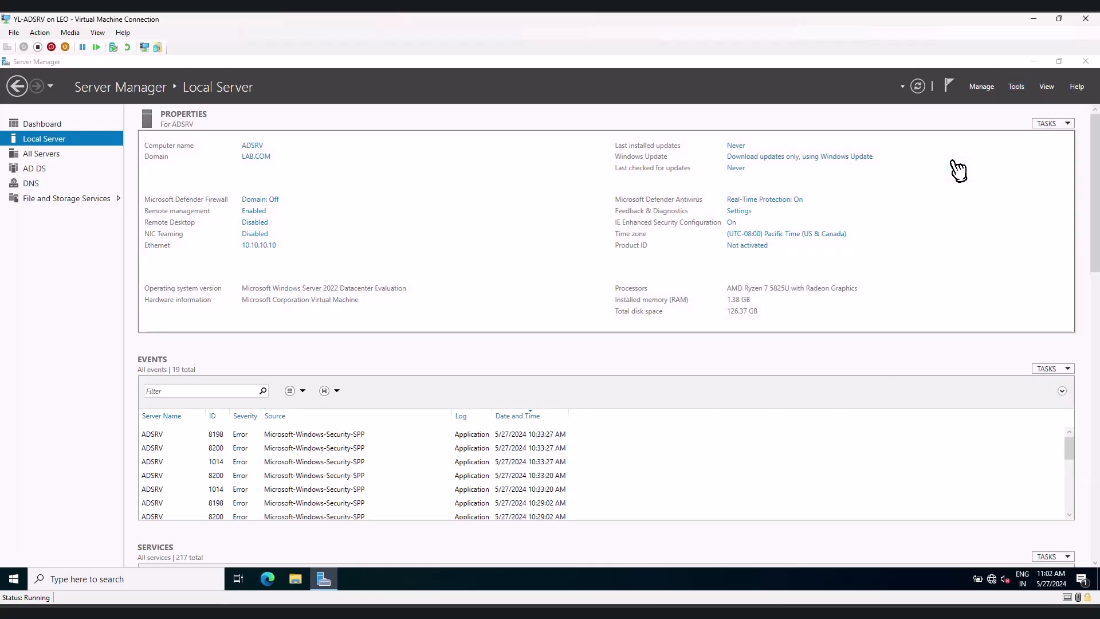
left_click(1033, 61)
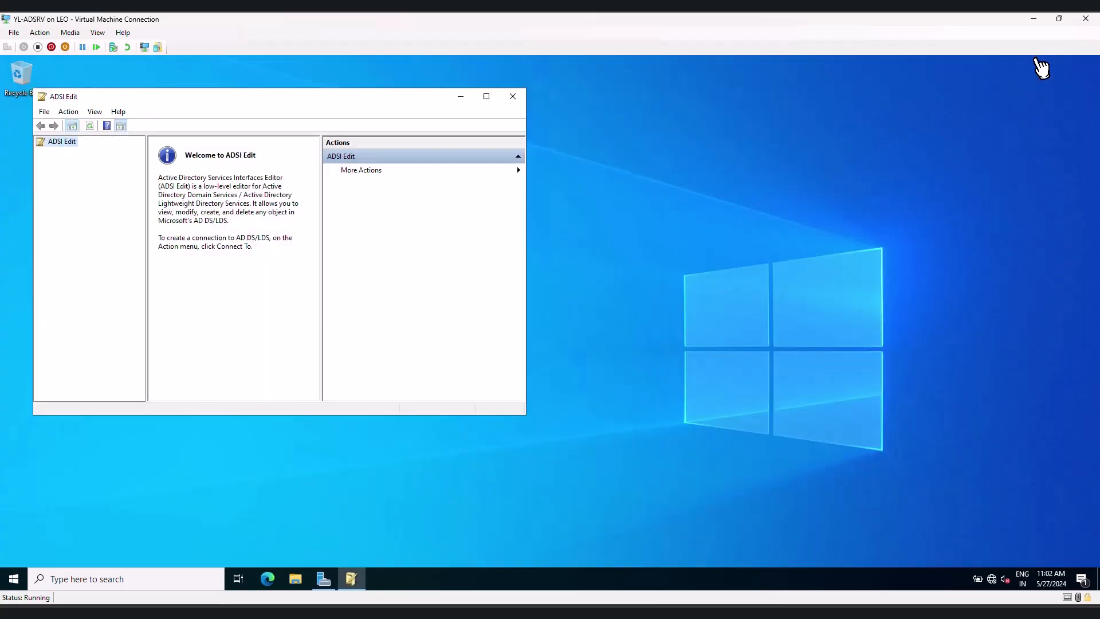
Connect ADSI Edit to the Default naming context and open CN=System under DC=LAB,DC=COM.
right_click(62, 143)
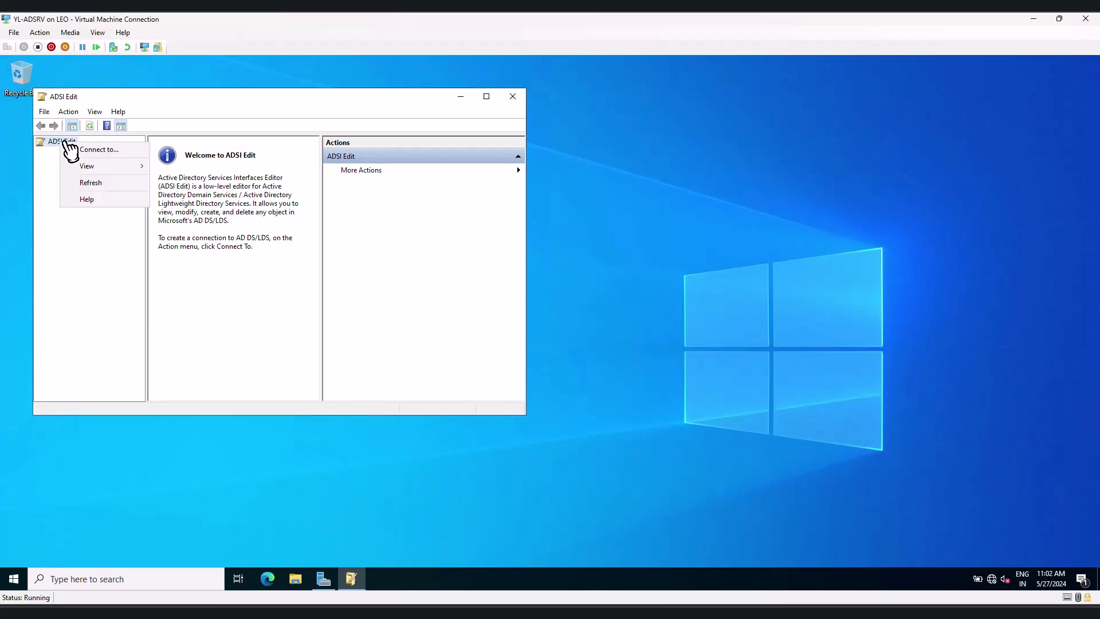
left_click(119, 151)
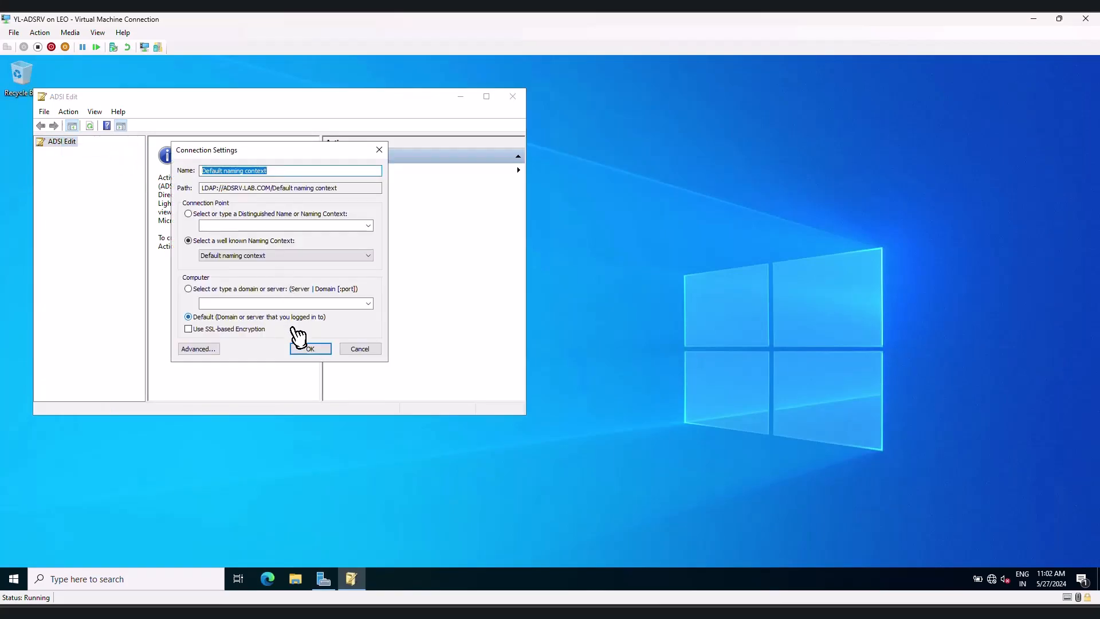
left_click(310, 349)
double_click(92, 162)
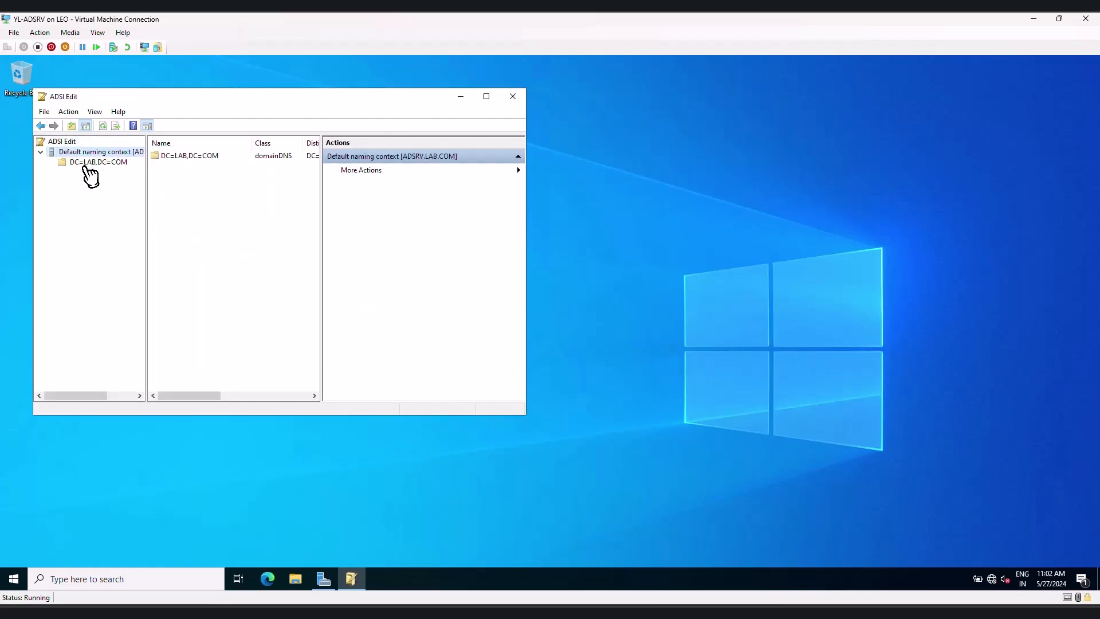
left_click(93, 266)
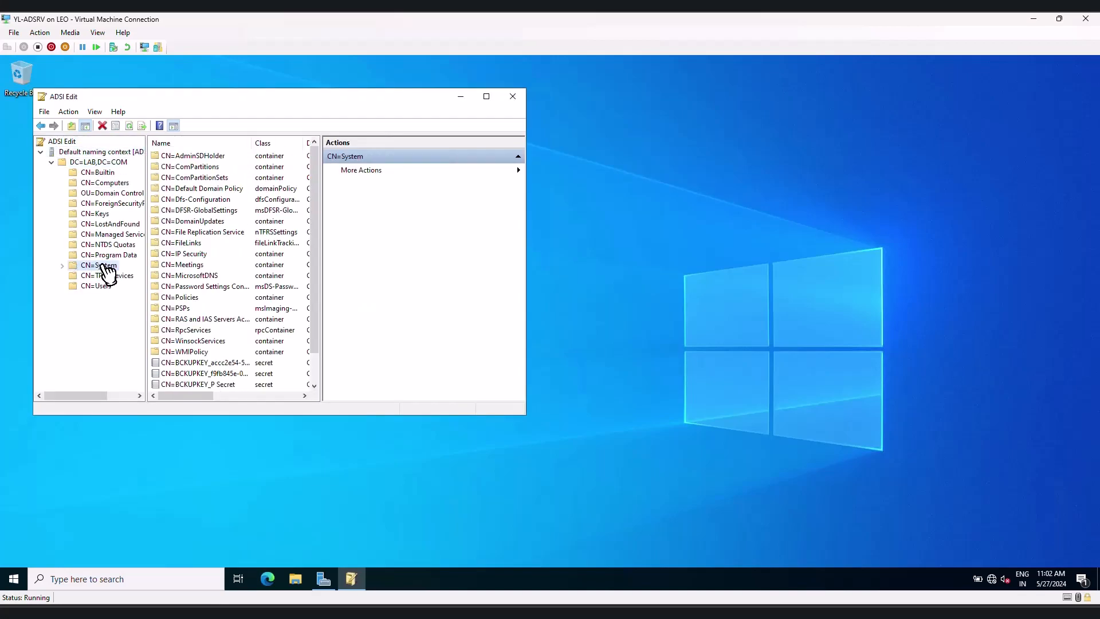
Create a new object of class container named System Management inside CN=System.
right_click(108, 266)
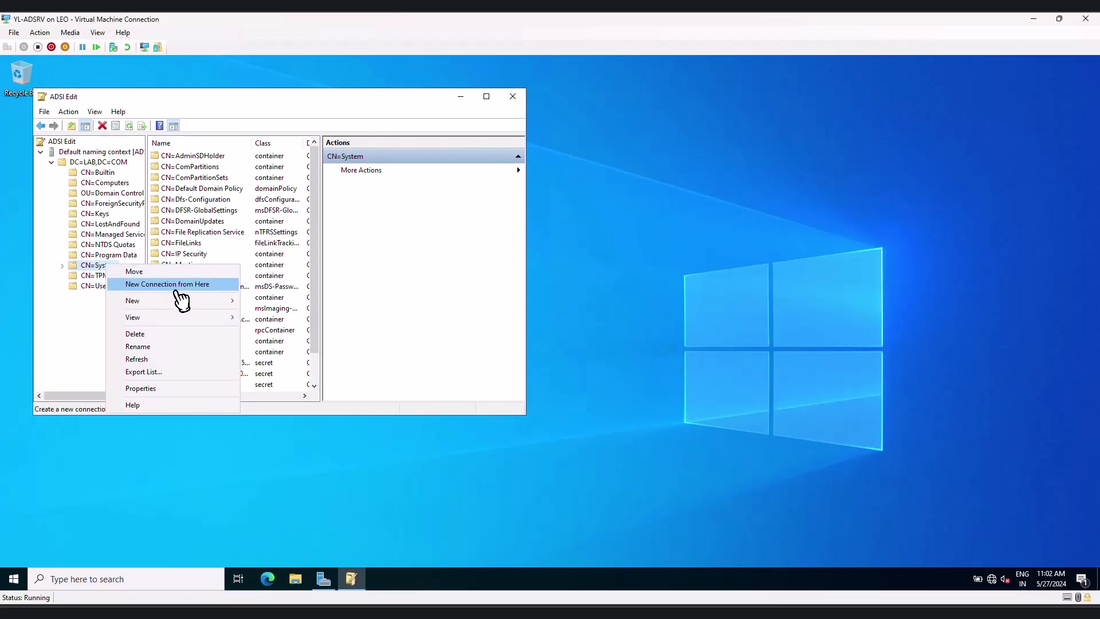
mouse_move(190, 303)
left_click(294, 305)
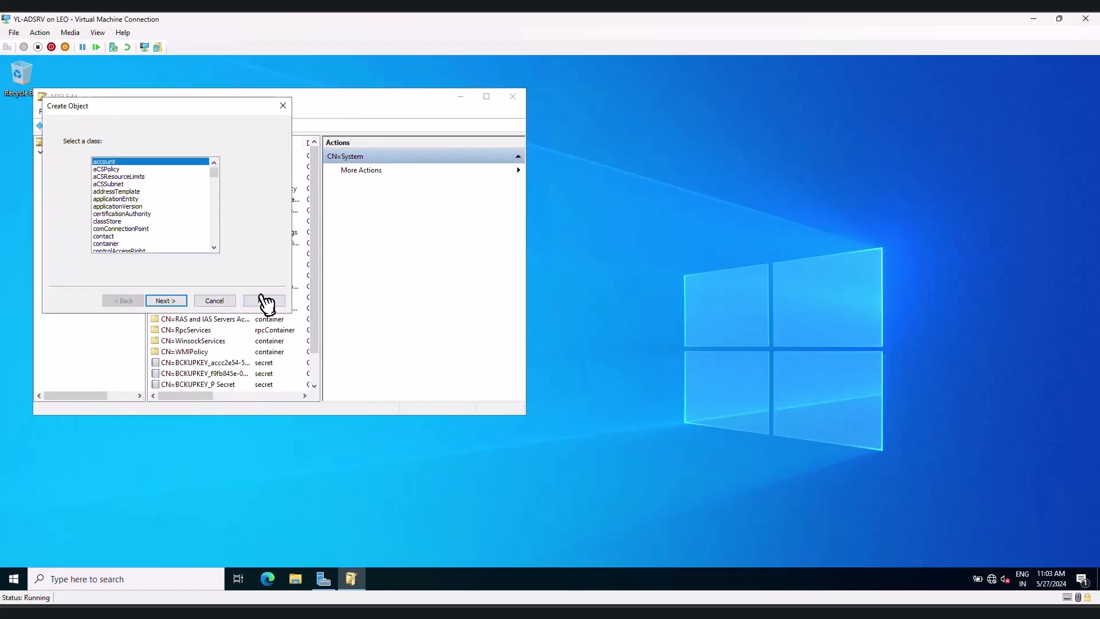
left_click(111, 244)
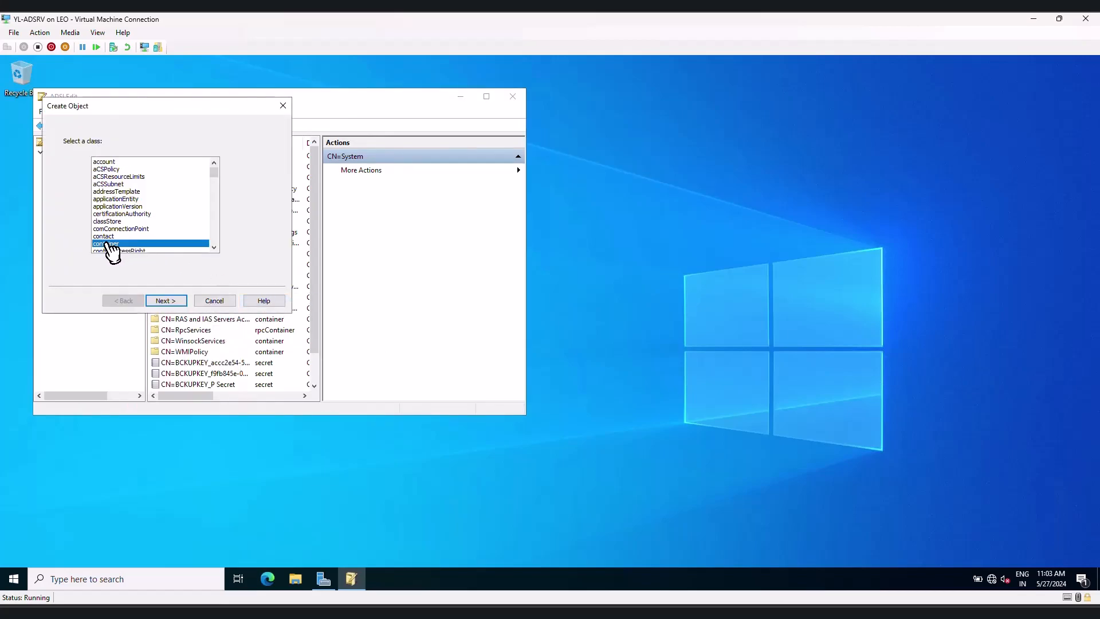
left_click(169, 302)
type("System Managemen")
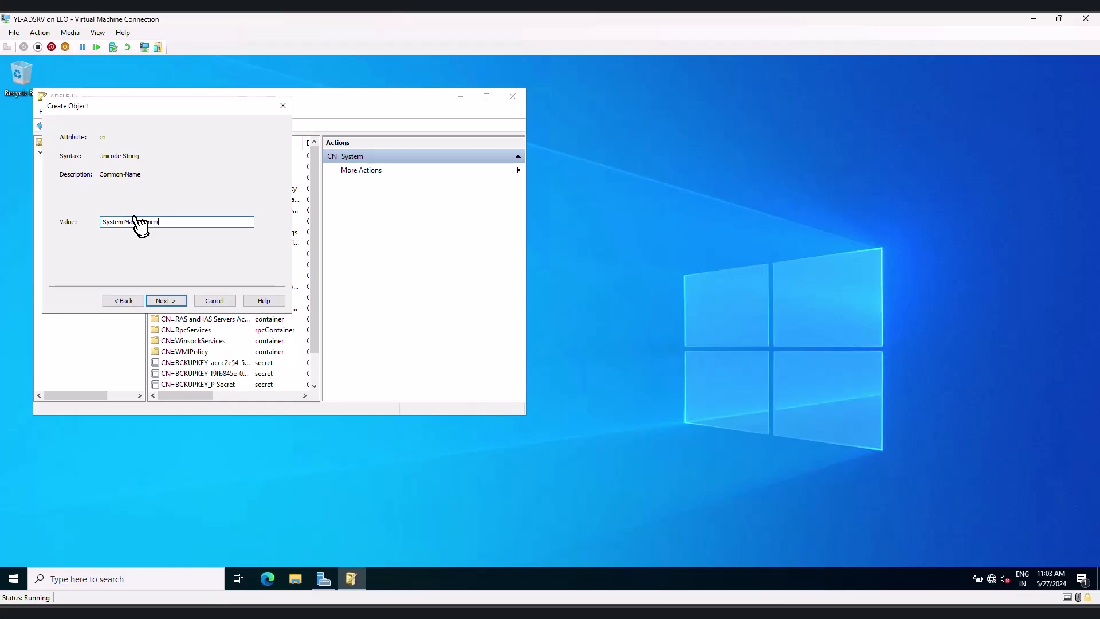
type("t")
left_click(166, 302)
left_click(170, 302)
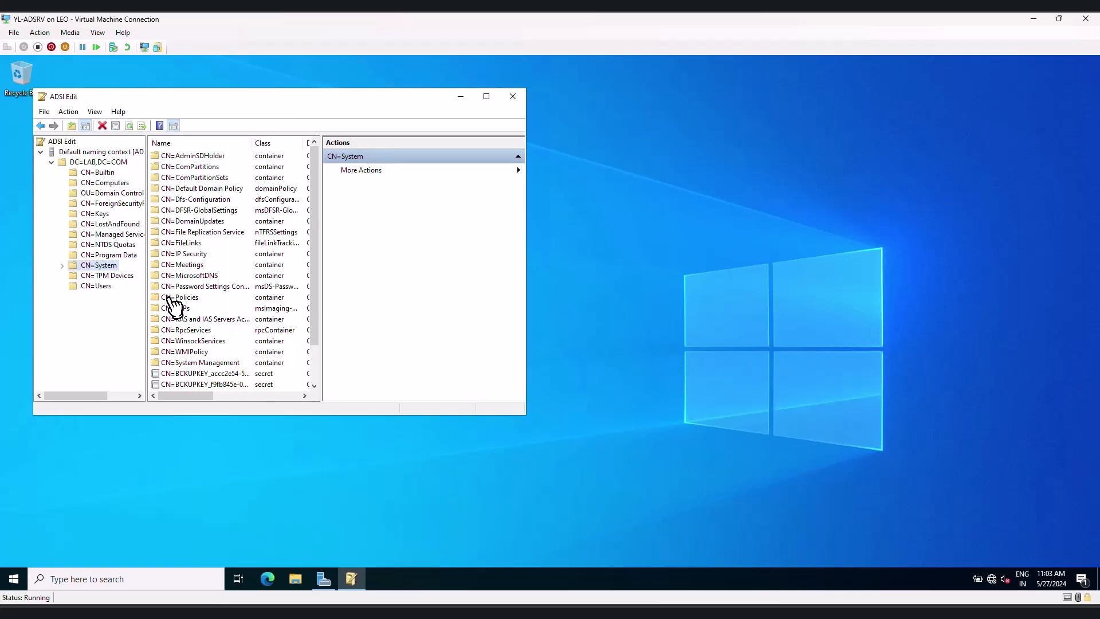
Open the advanced security settings of the CN=System Management container.
left_click(189, 367)
right_click(191, 364)
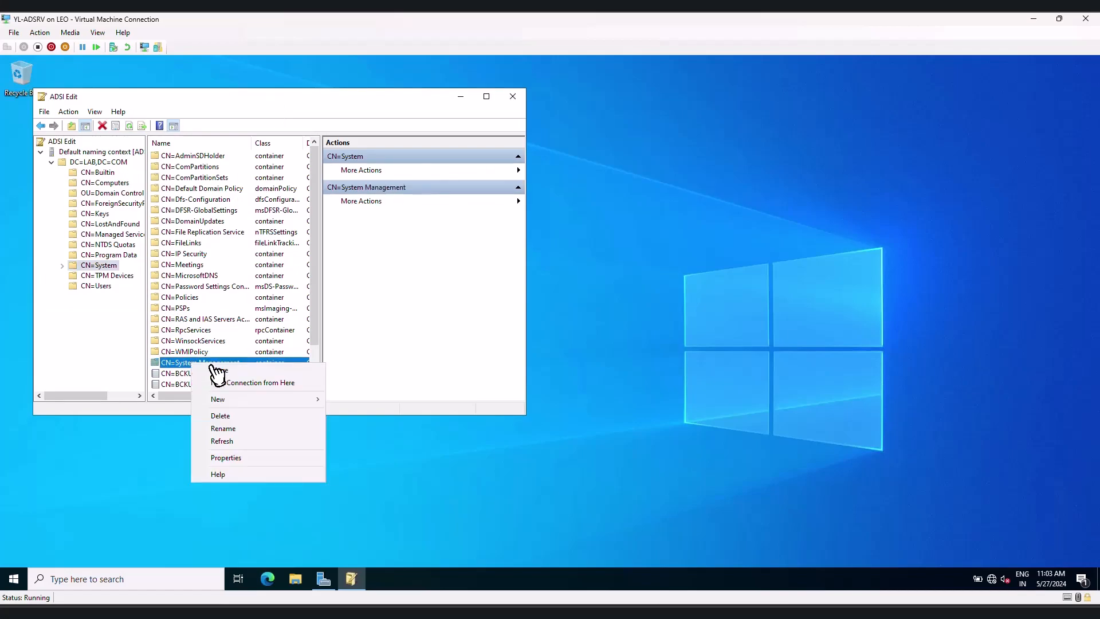
left_click(236, 457)
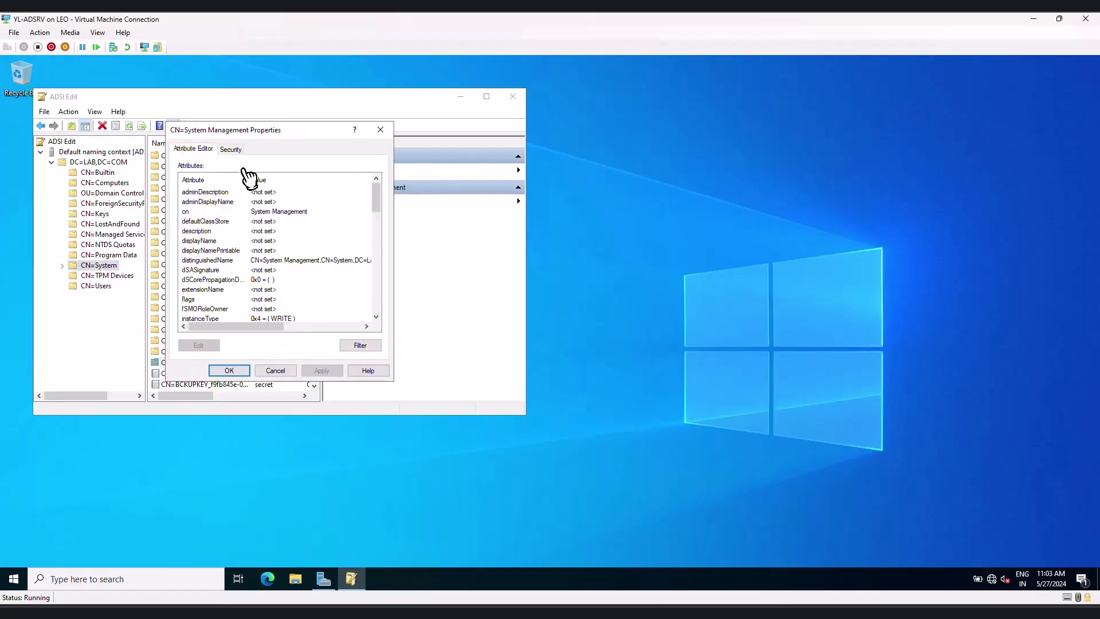
left_click(231, 149)
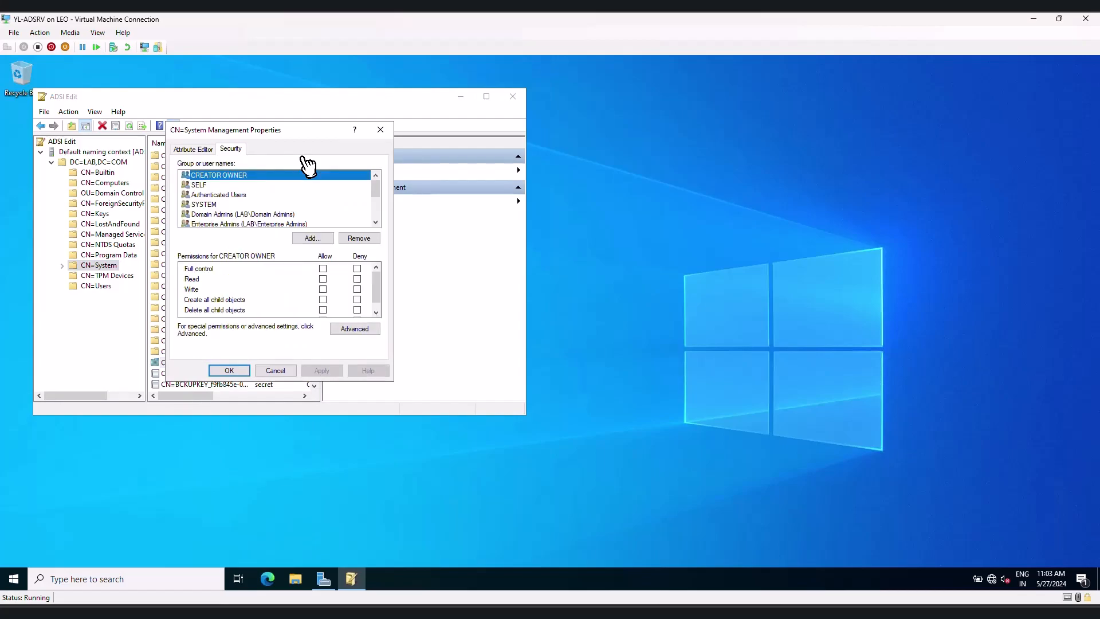
left_click(355, 329)
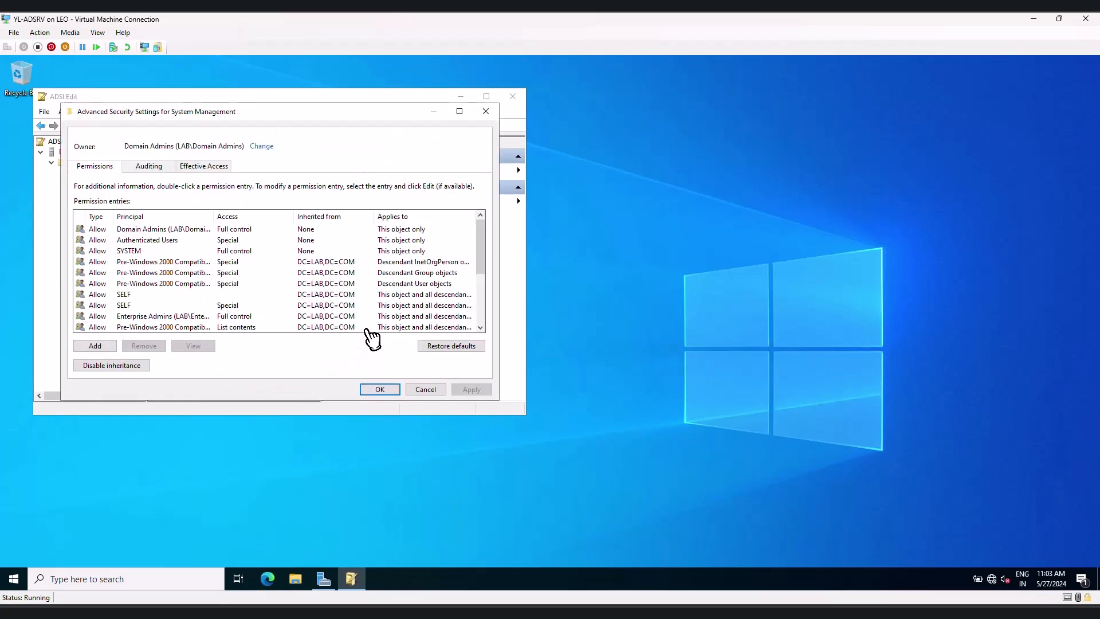
Add an Allow permission entry for the CMSRV computer with Full control on this object and all descendant objects, including Computers in the object types.
left_click(98, 346)
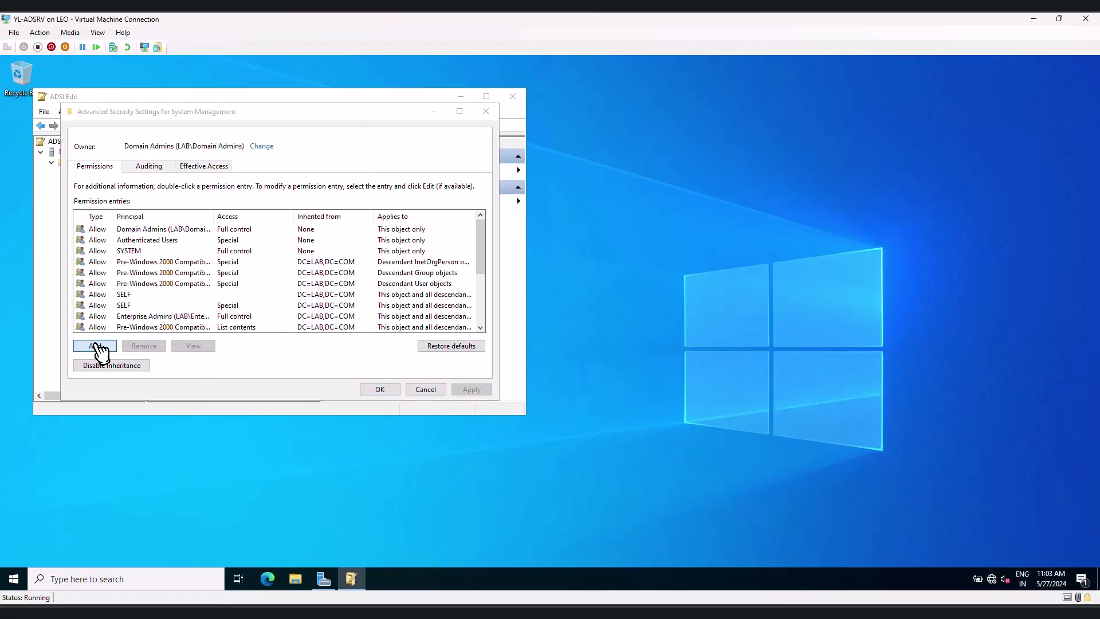
left_click(96, 120)
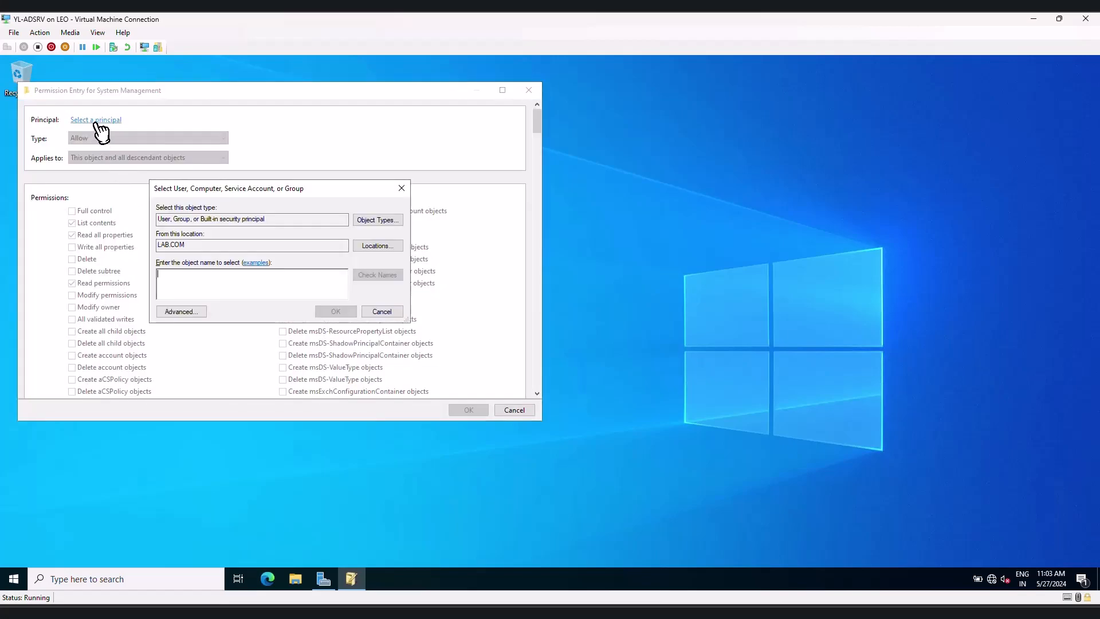
left_click(378, 220)
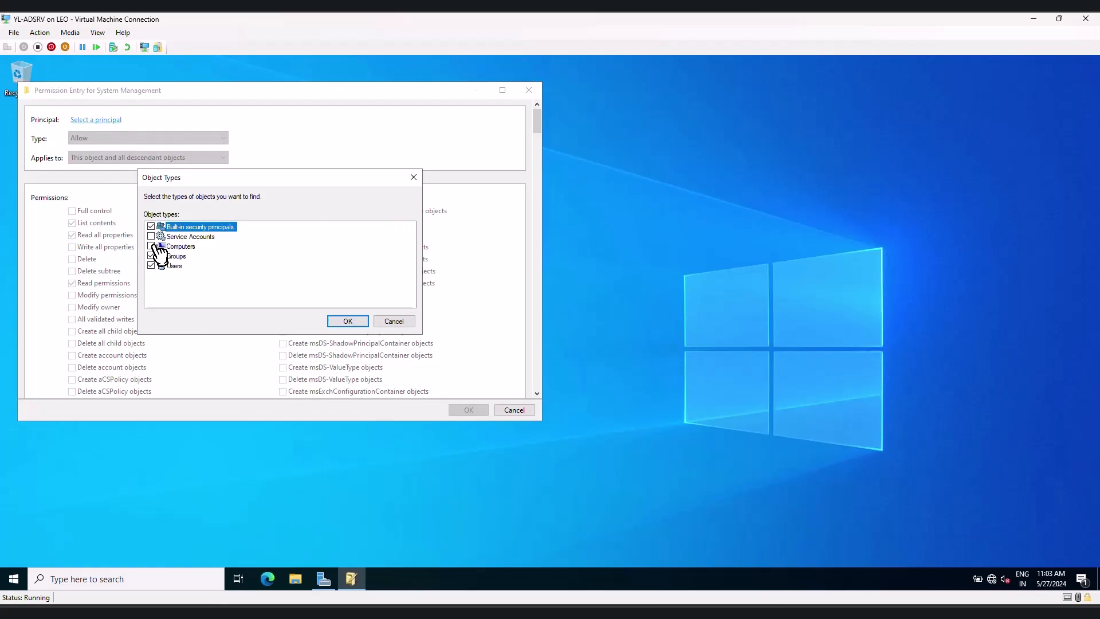
left_click(348, 321)
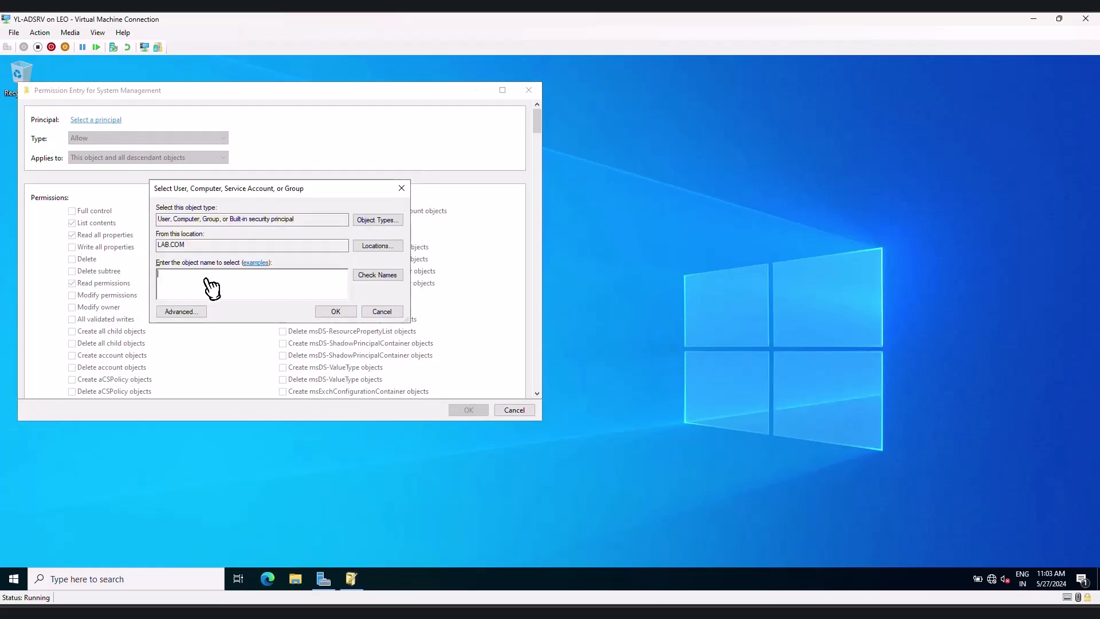
left_click(378, 276)
left_click(336, 311)
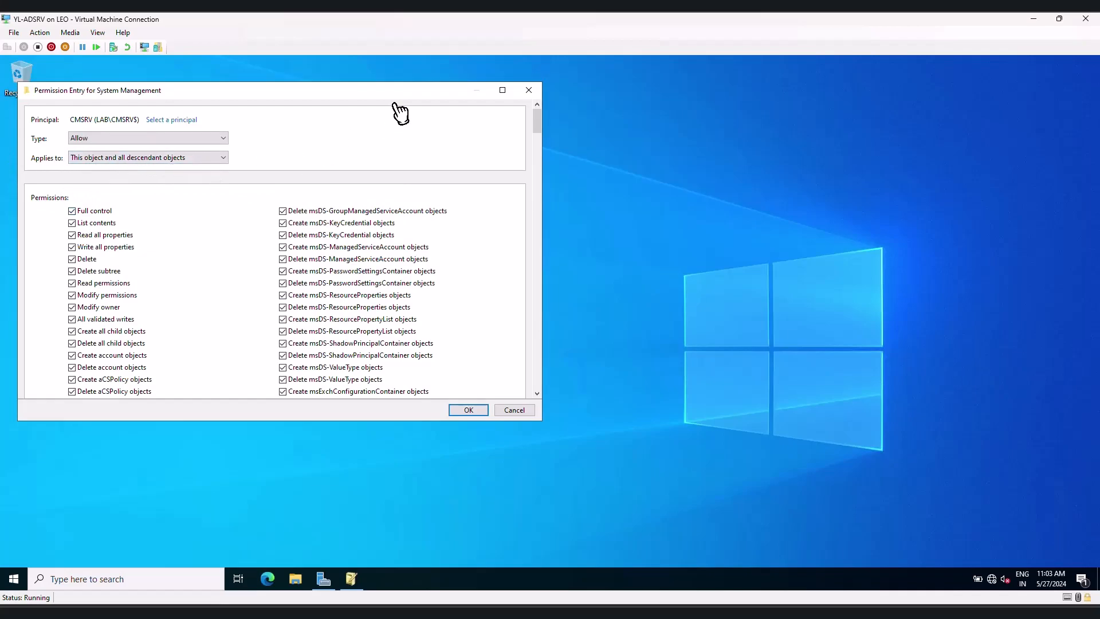
left_click(478, 411)
Apply the advanced security settings, accept the System Management properties, and close ADSI Edit.
left_click(471, 390)
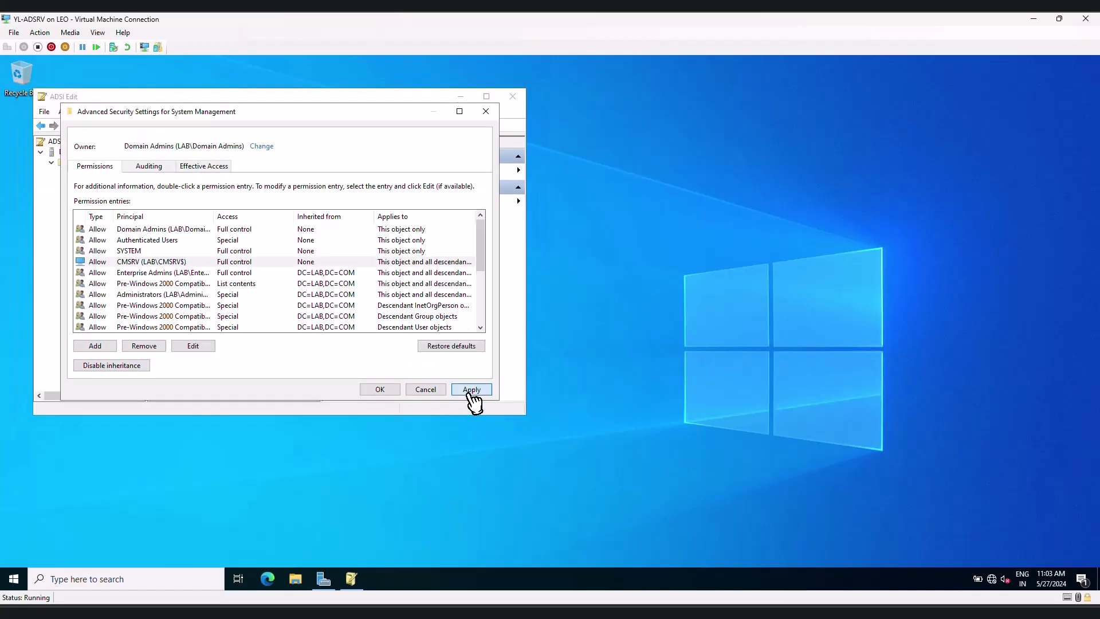
left_click(384, 390)
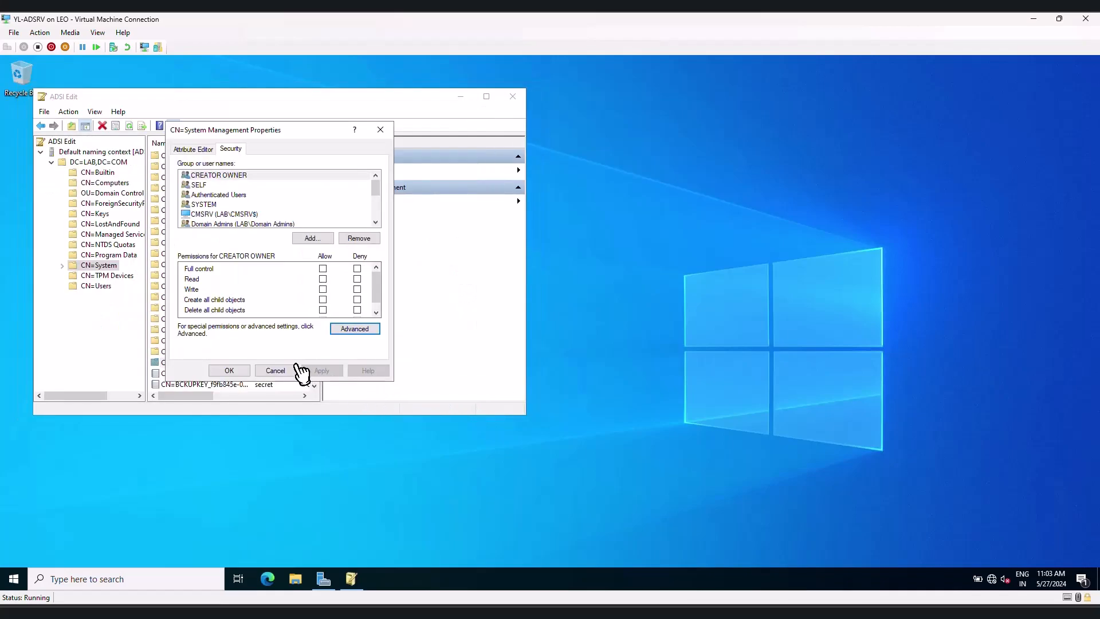
left_click(235, 370)
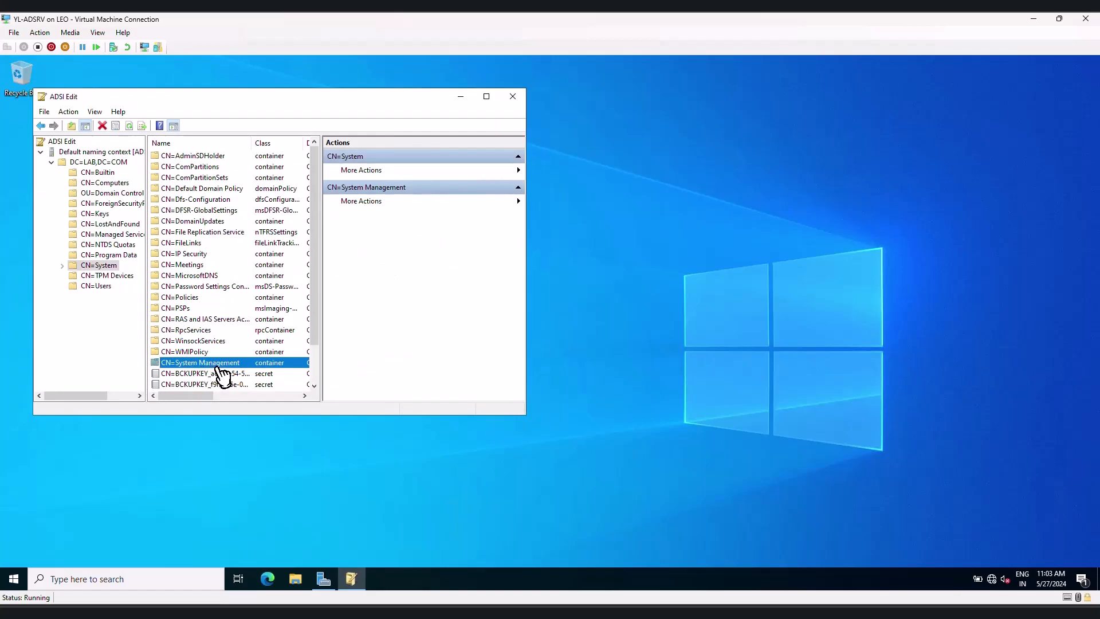
left_click(513, 97)
Switch to the YL-CMSRV virtual machine, close File Explorer, and start adding roles and features from the Server Manager dashboard.
mouse_move(691, 602)
left_click(787, 531)
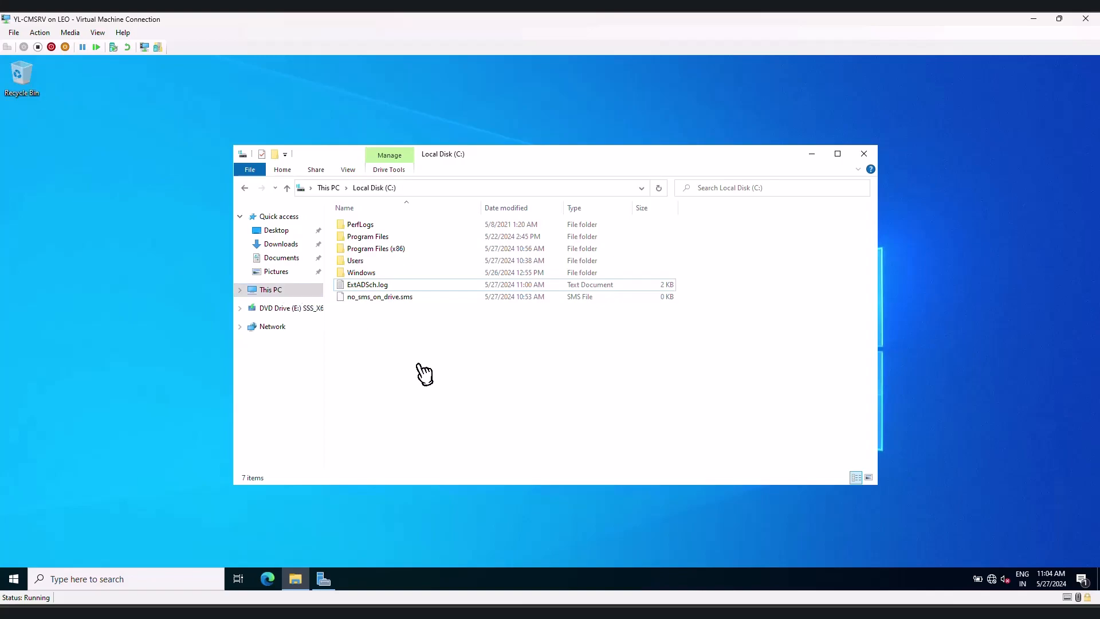
left_click(866, 154)
left_click(323, 580)
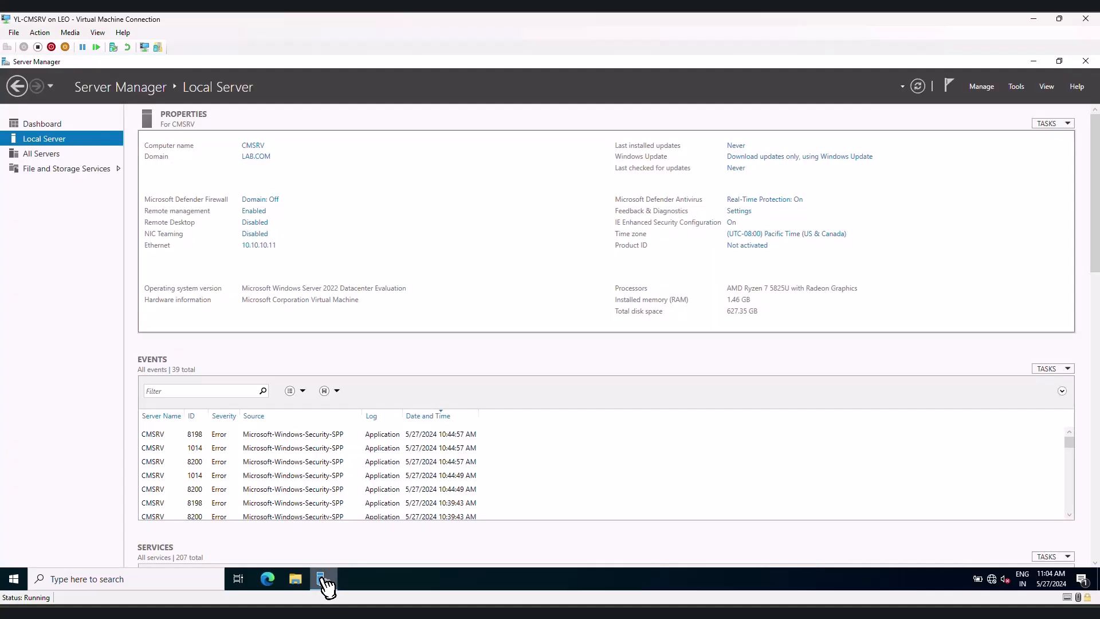
left_click(59, 126)
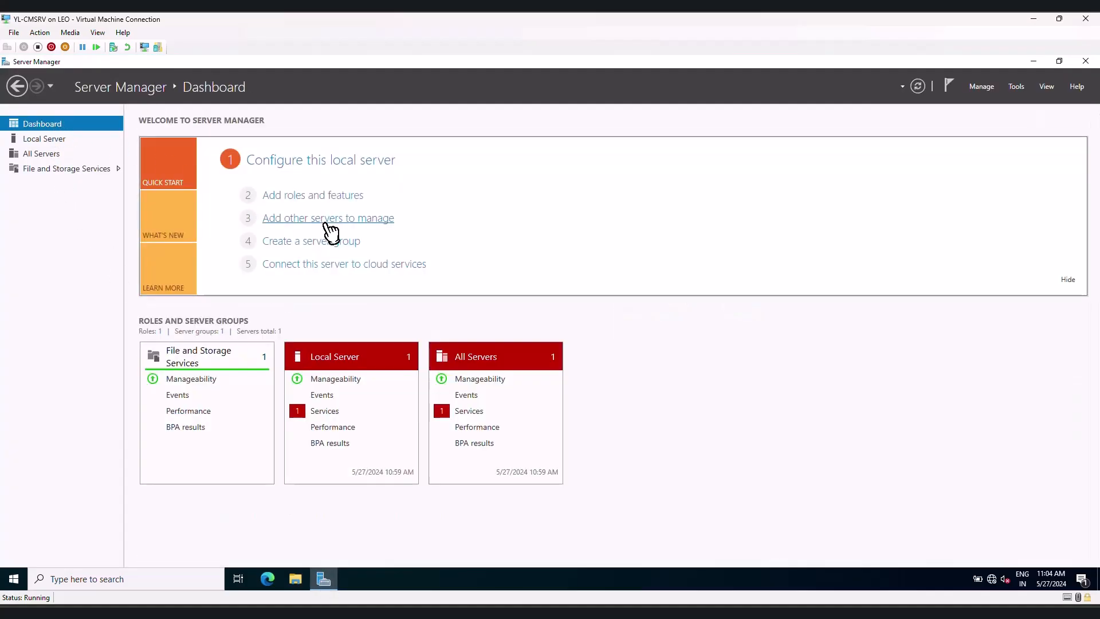
left_click(317, 196)
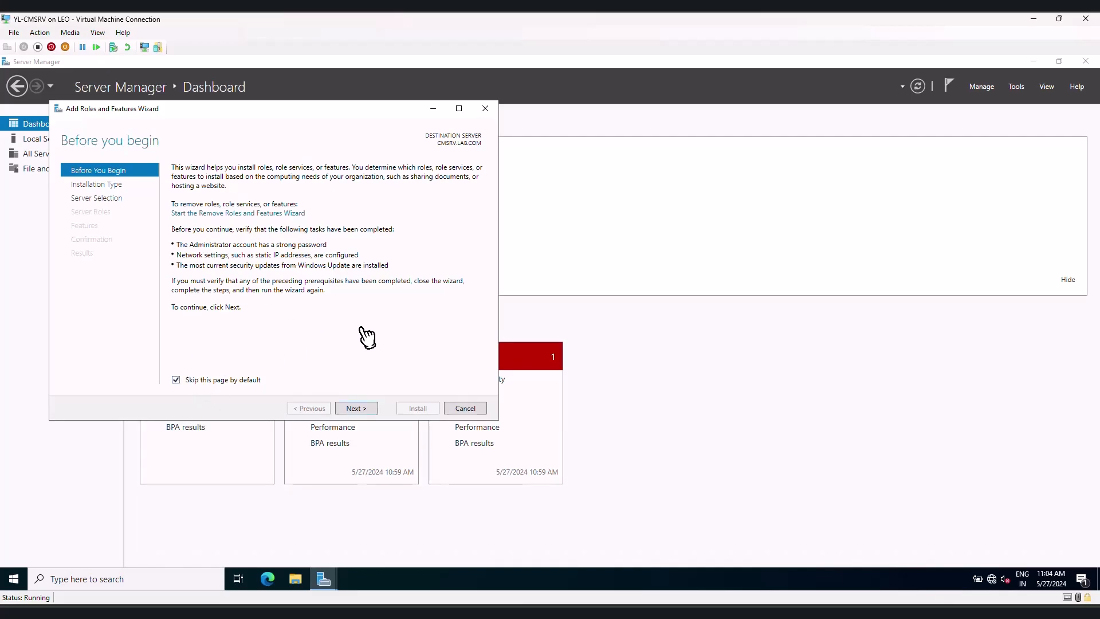
Advance the wizard to feature selection, keeping CMSRV.LAB.COM as the destination server and adding no server roles.
left_click(363, 408)
left_click(364, 409)
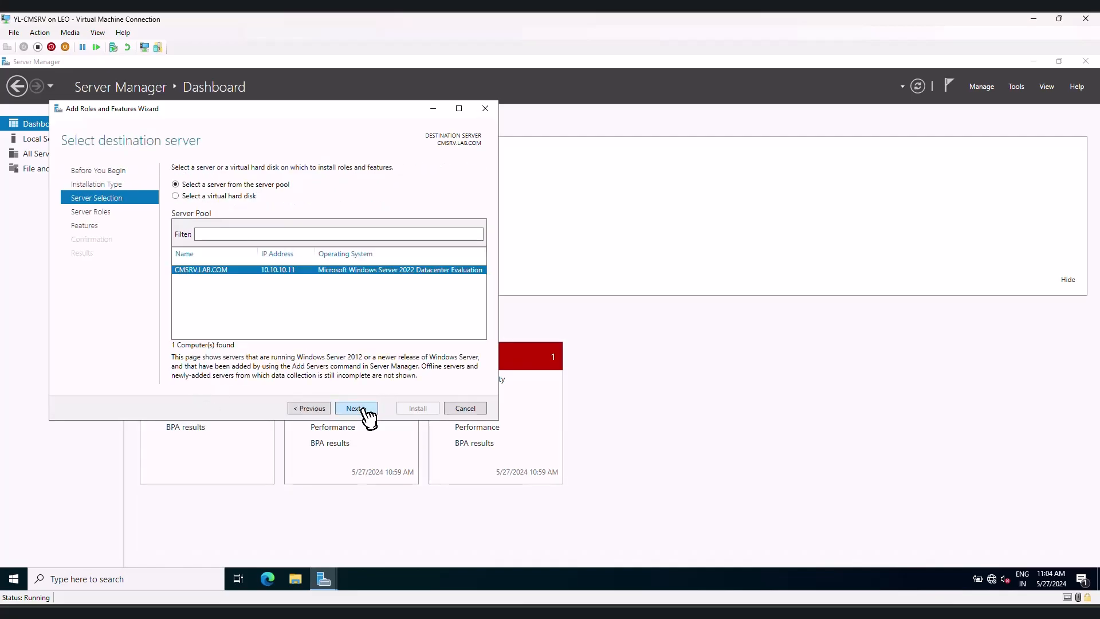
left_click(364, 409)
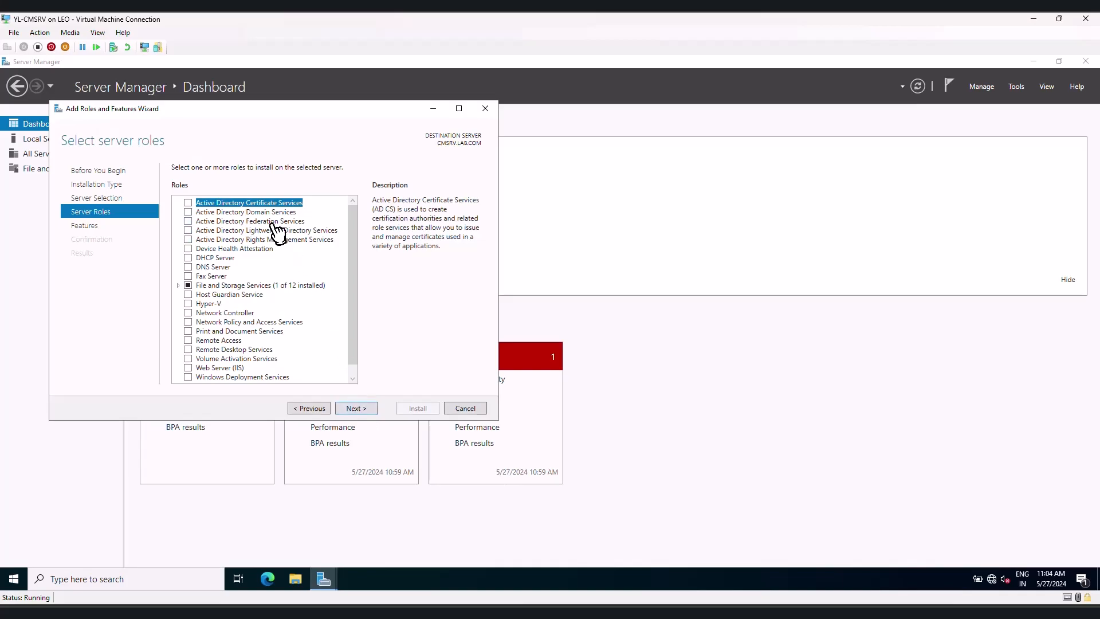
scroll(275, 227, "down", 1)
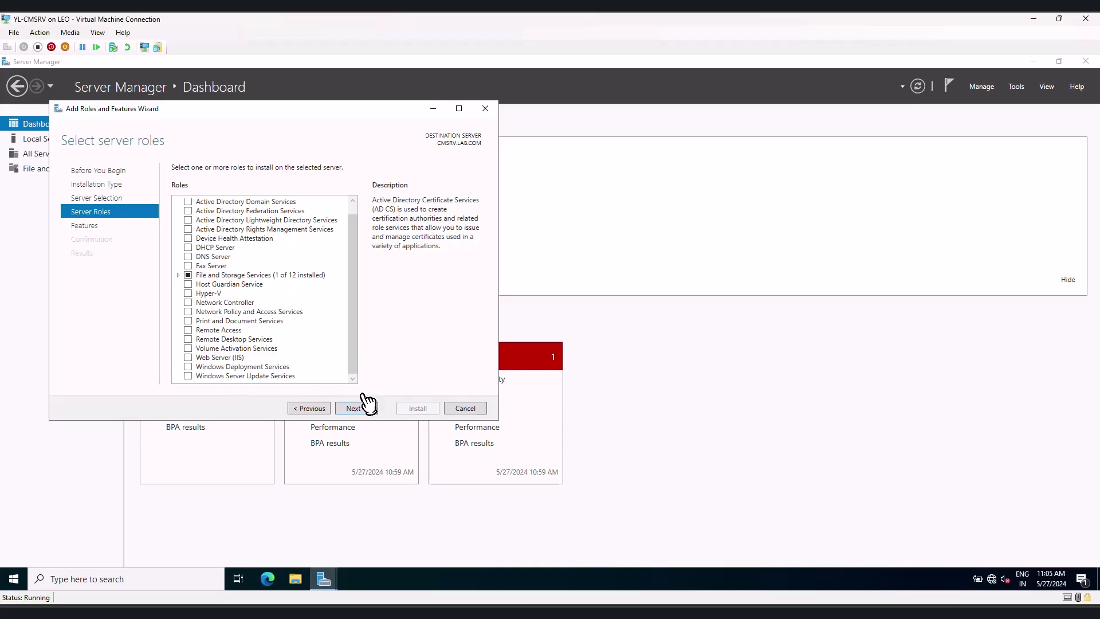
left_click(355, 409)
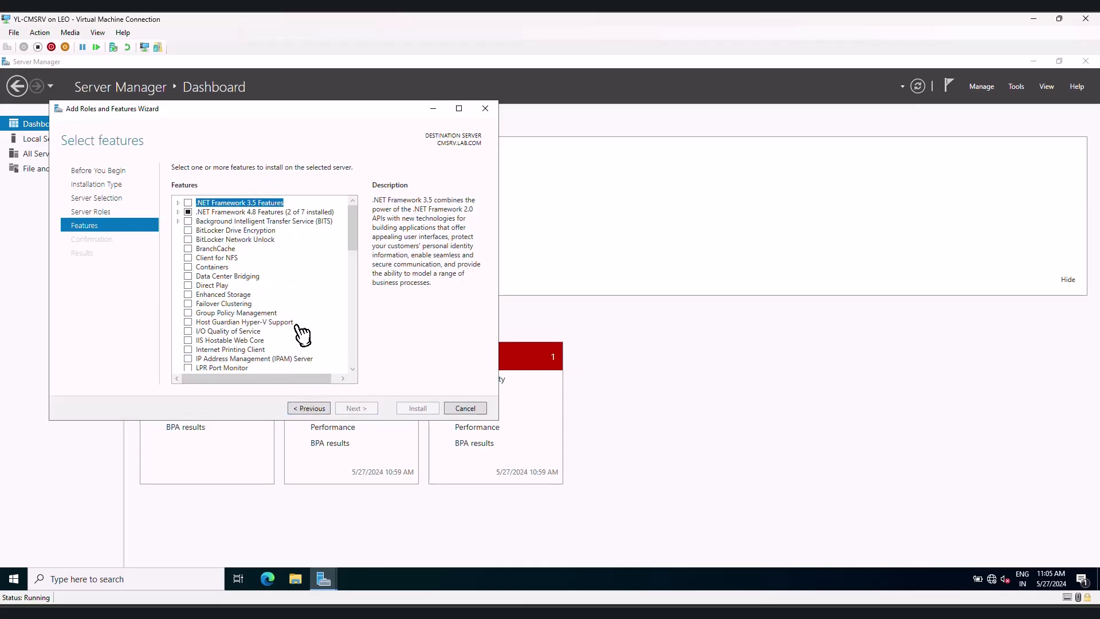
Select .NET Framework 3.5 Features and Background Intelligent Transfer Service (BITS), adding the features BITS requires.
left_click(188, 204)
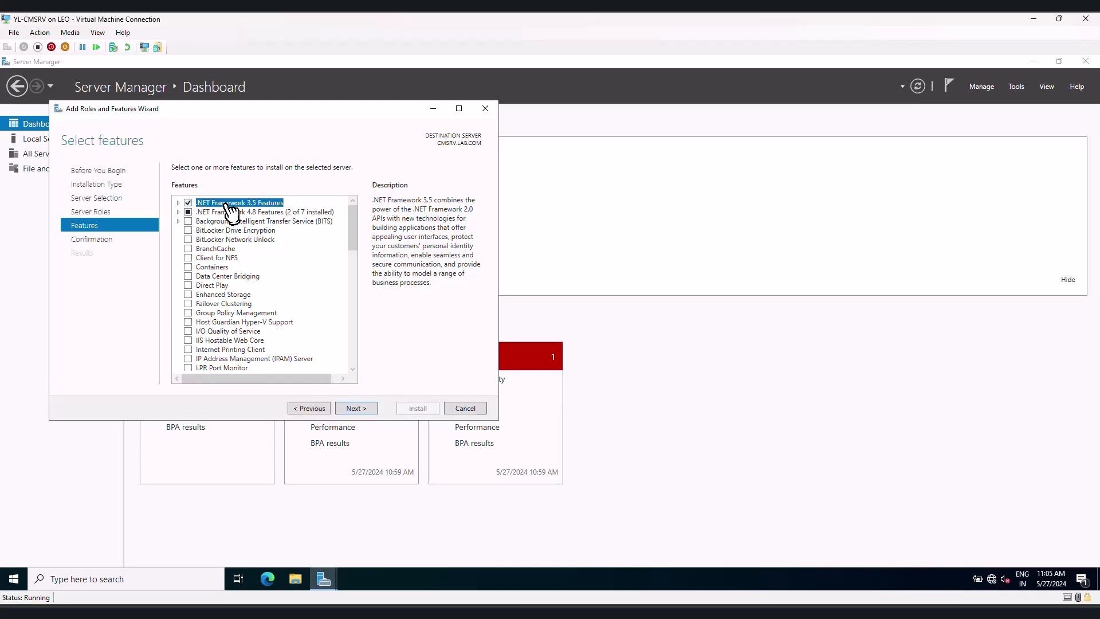
left_click(186, 221)
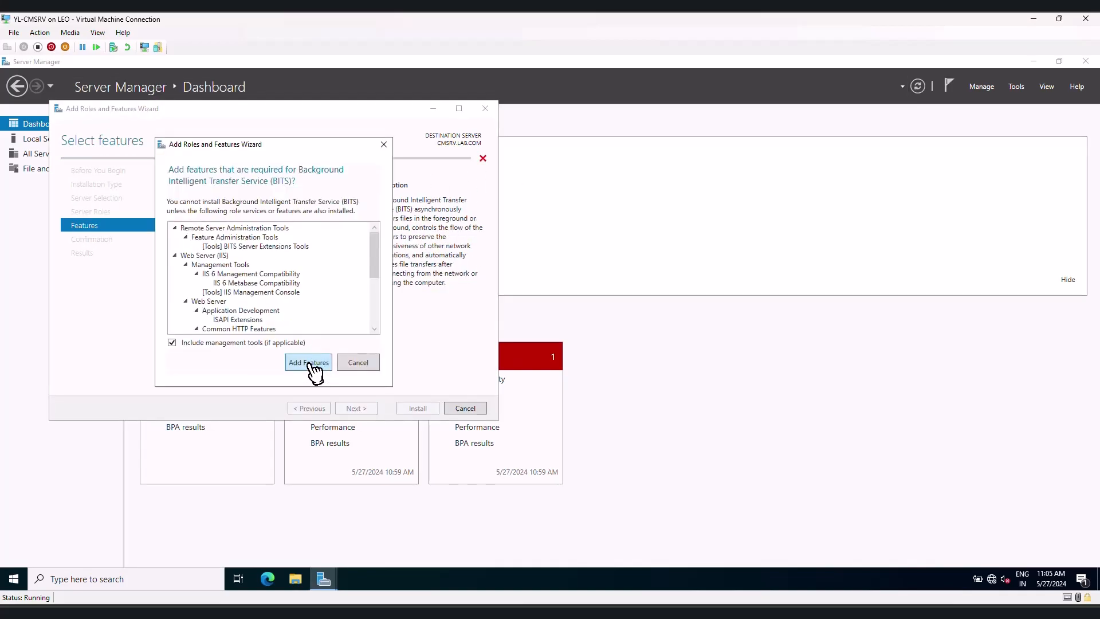
left_click(312, 365)
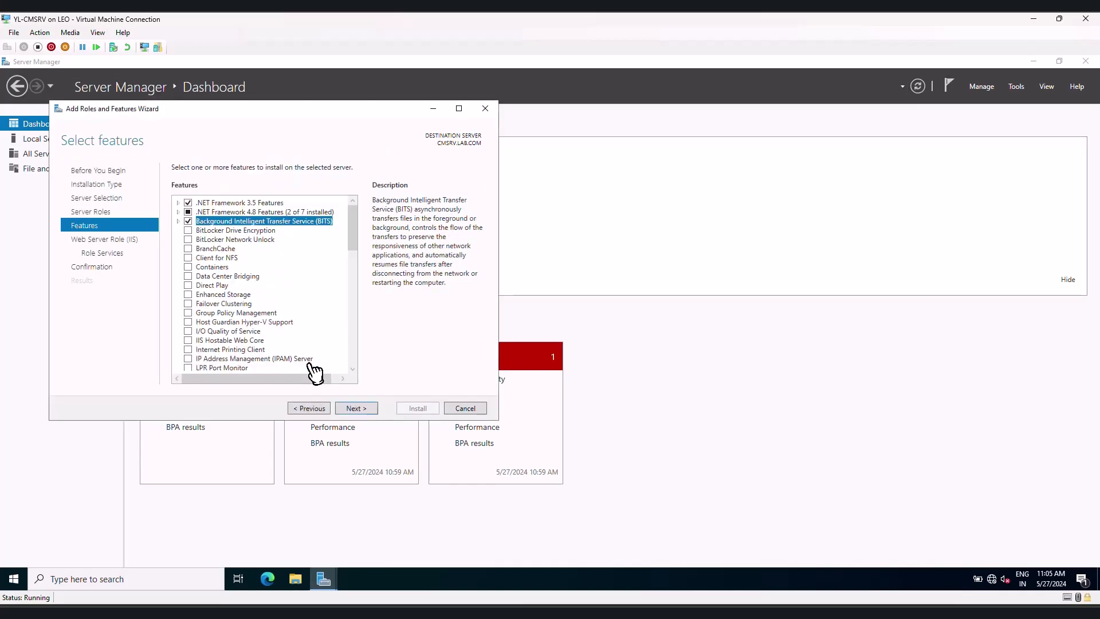
Select ASP.NET 4.8 and the WCF HTTP Activation feature under .NET Framework 4.8, adding the features HTTP Activation requires.
left_click(182, 212)
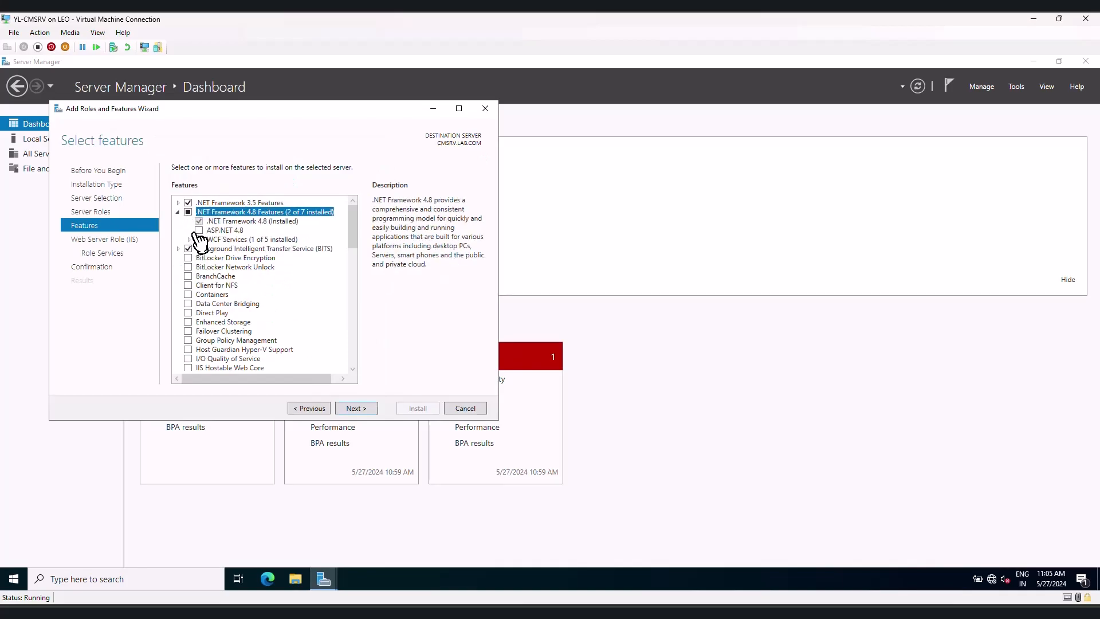
left_click(201, 230)
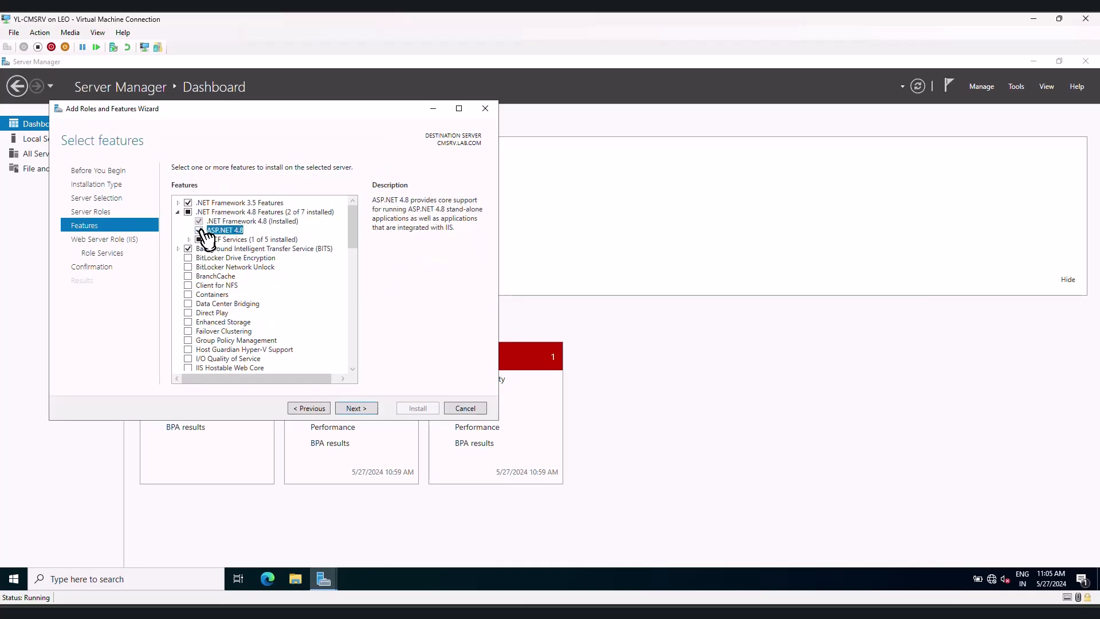
left_click(190, 240)
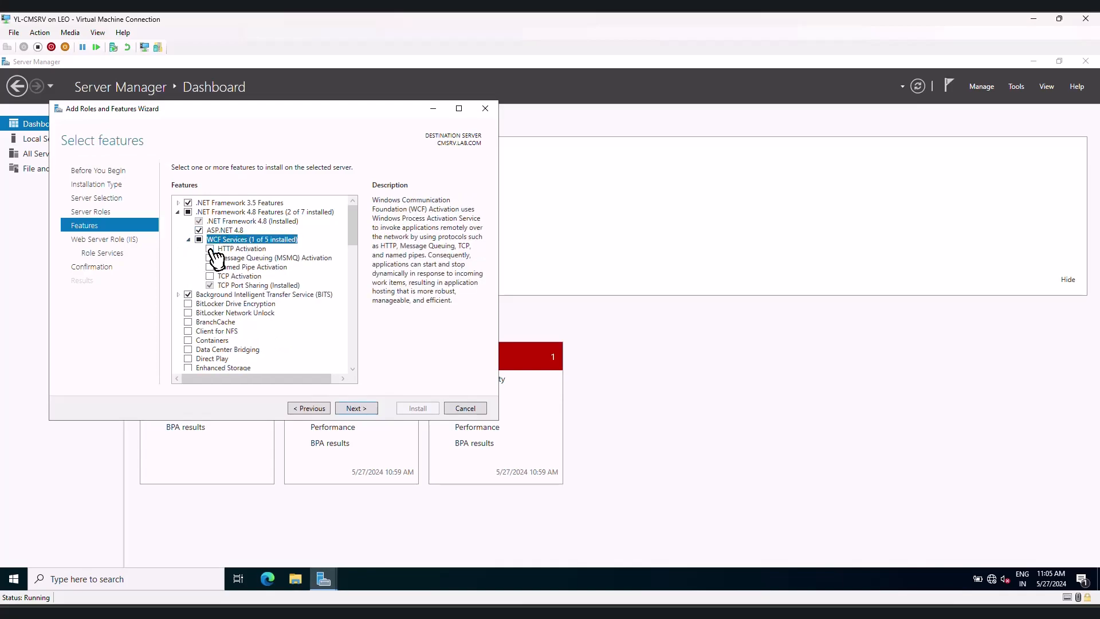
left_click(210, 249)
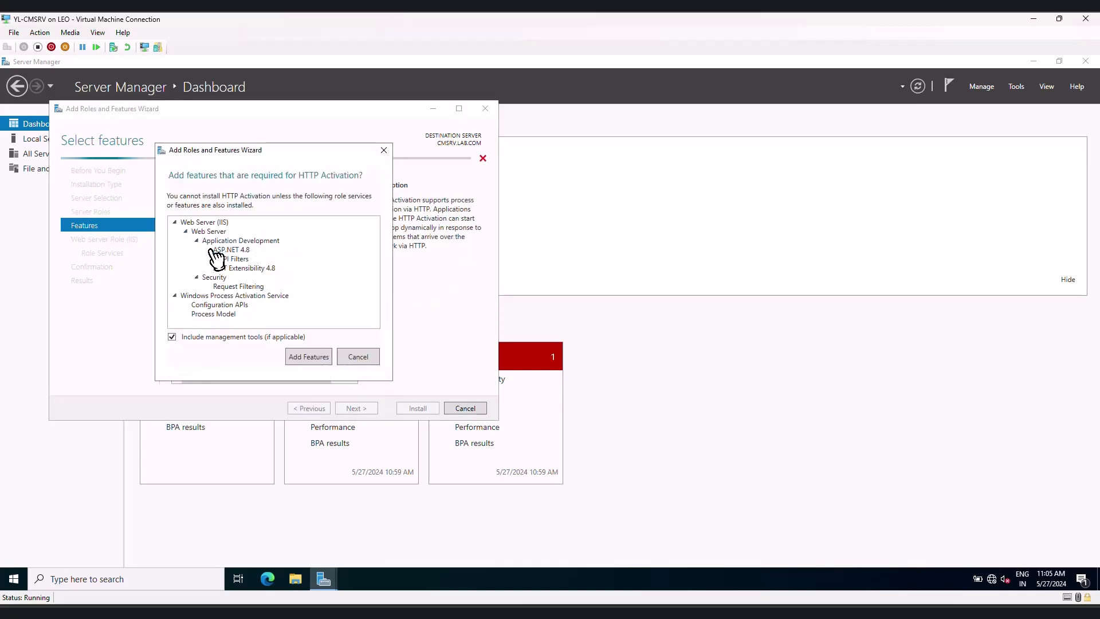
left_click(315, 358)
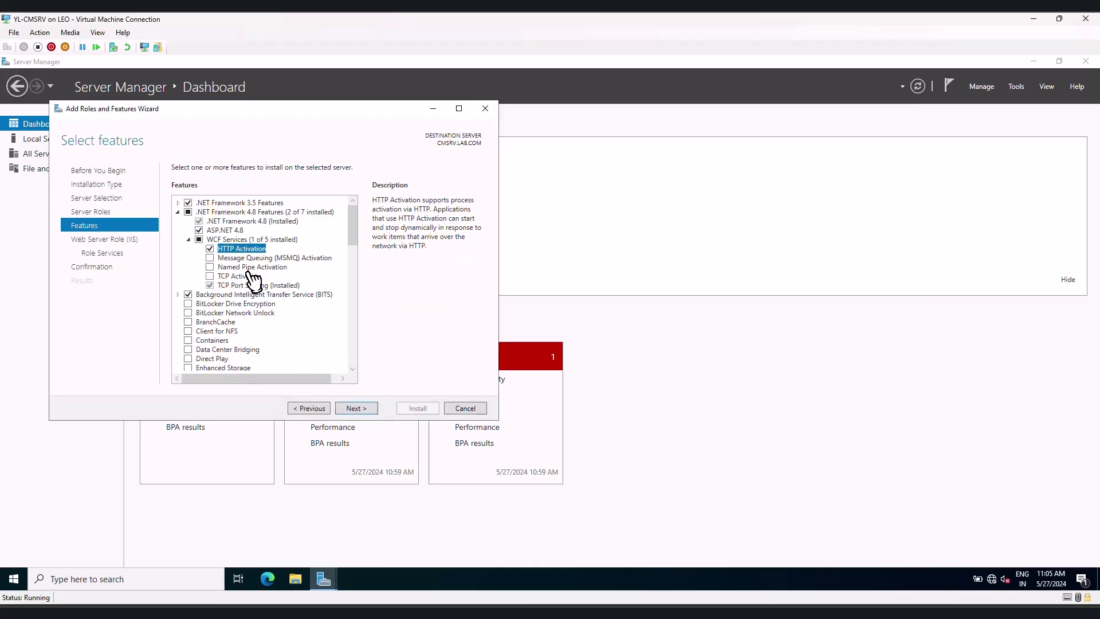
Select Remote Differential Compression and advance the wizard to the Web Server (IIS) role services.
scroll(250, 276, "down", 8)
scroll(250, 284, "down", 3)
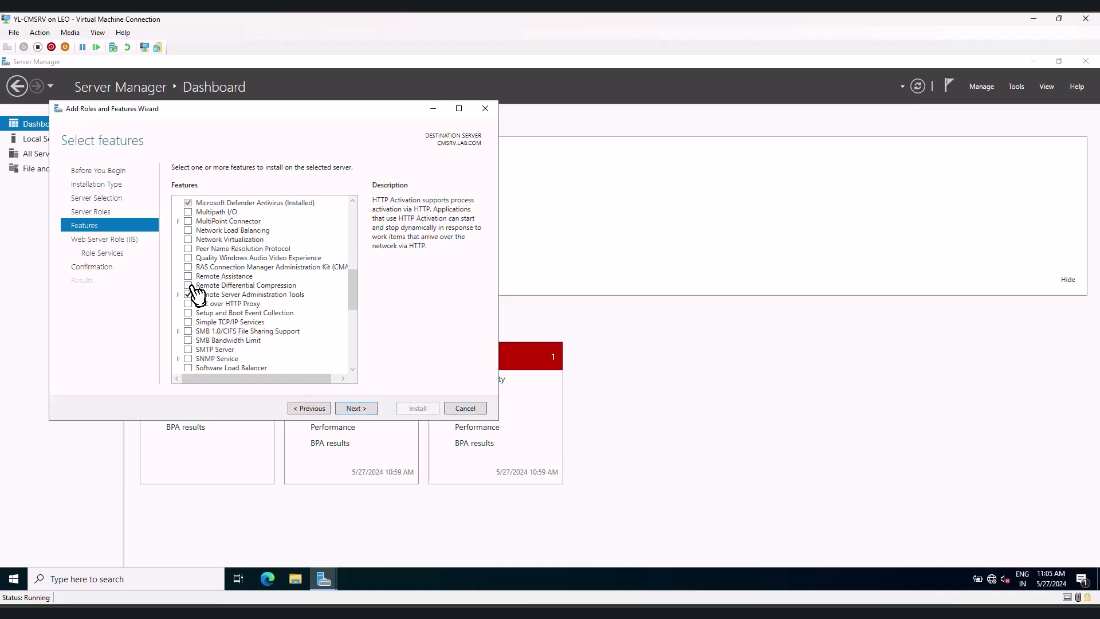
left_click(189, 286)
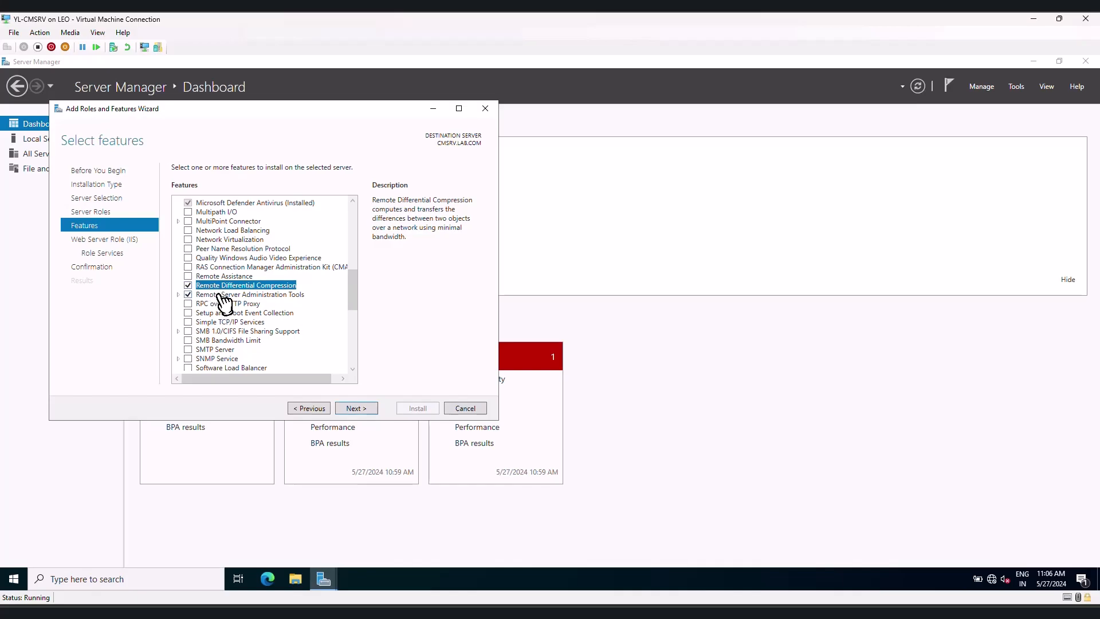
scroll(224, 301, "down", 6)
scroll(232, 314, "down", 3)
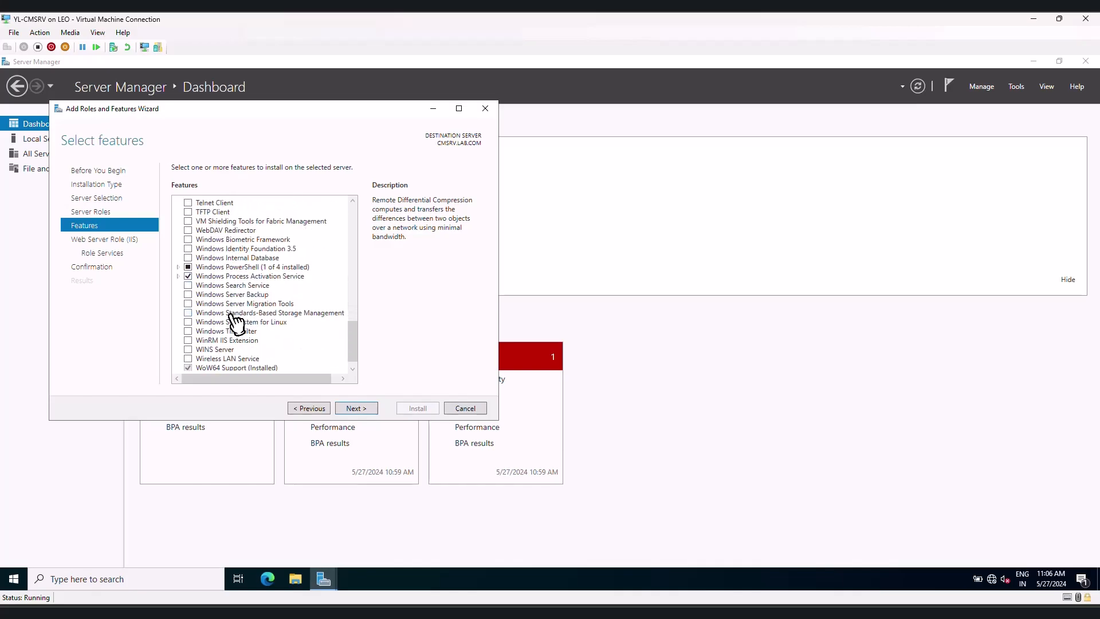
left_click(366, 408)
left_click(365, 408)
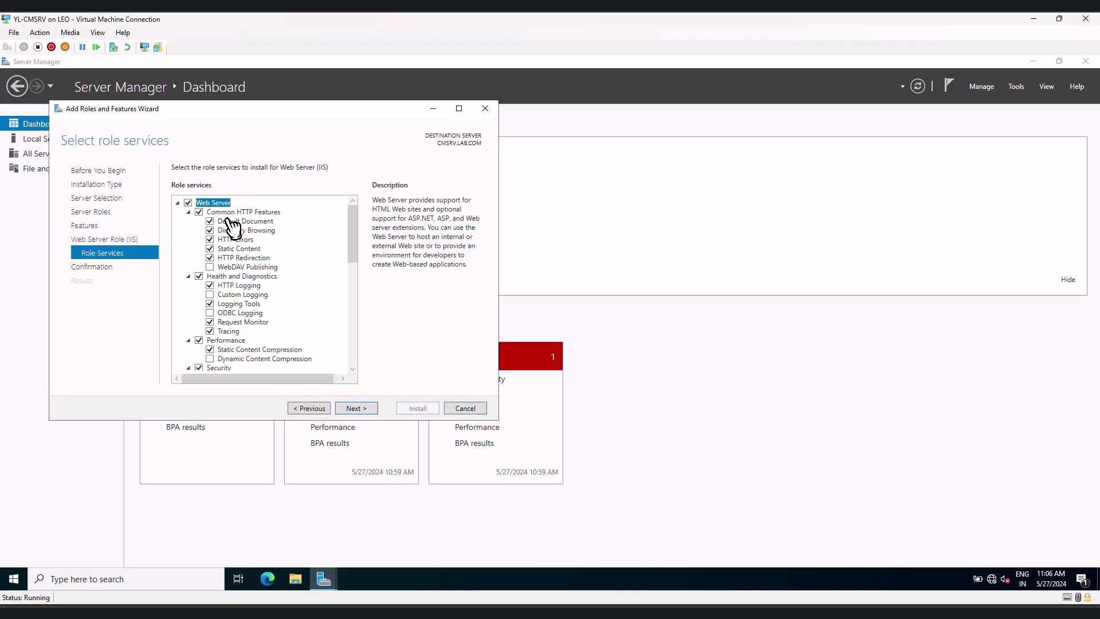
Add Dynamic Content Compression to the Web Server's Performance role services.
scroll(243, 254, "down", 1)
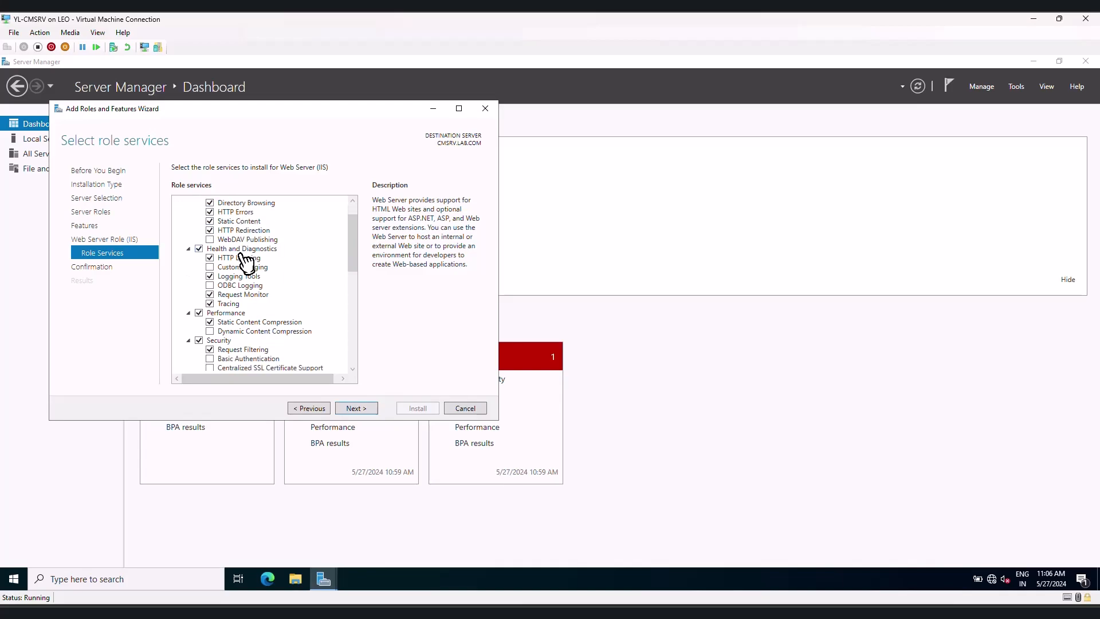
scroll(245, 286, "down", 1)
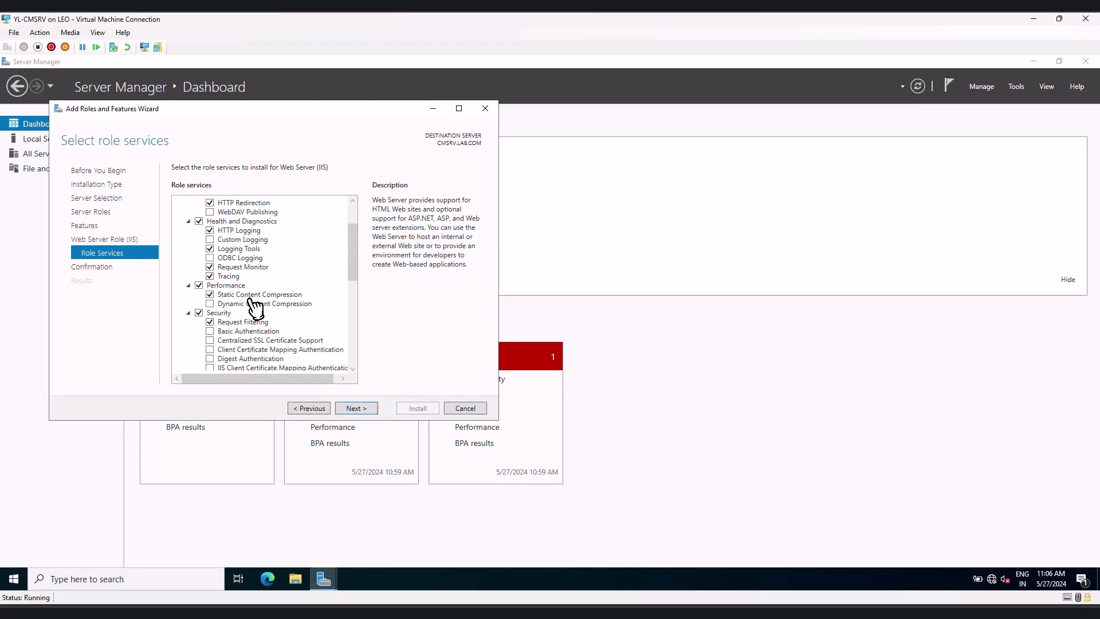
left_click(213, 304)
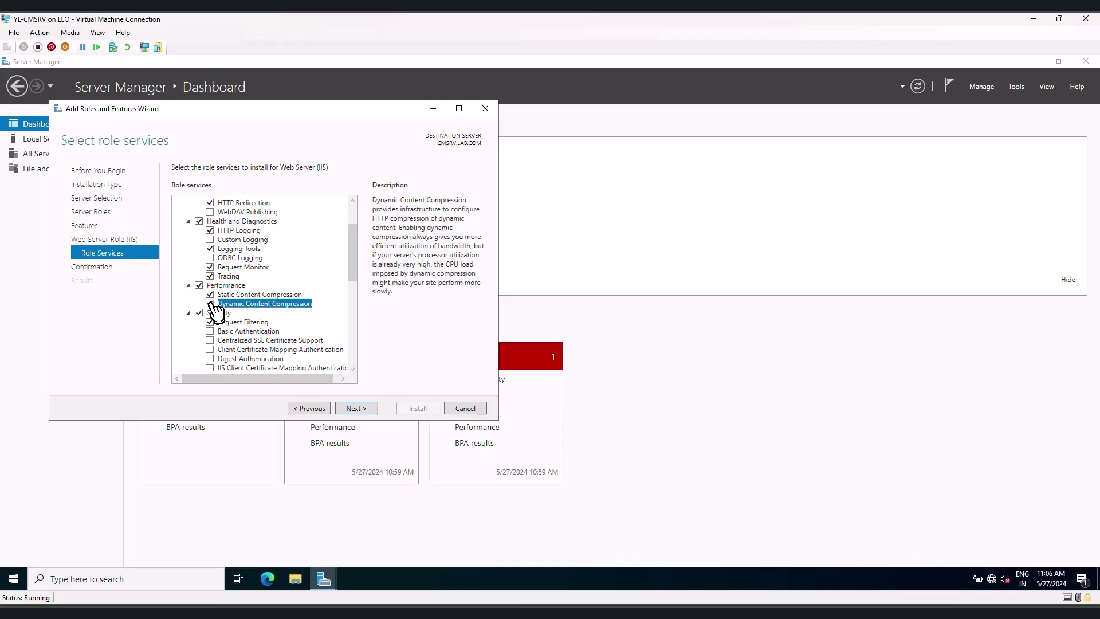
scroll(283, 309, "up", 2)
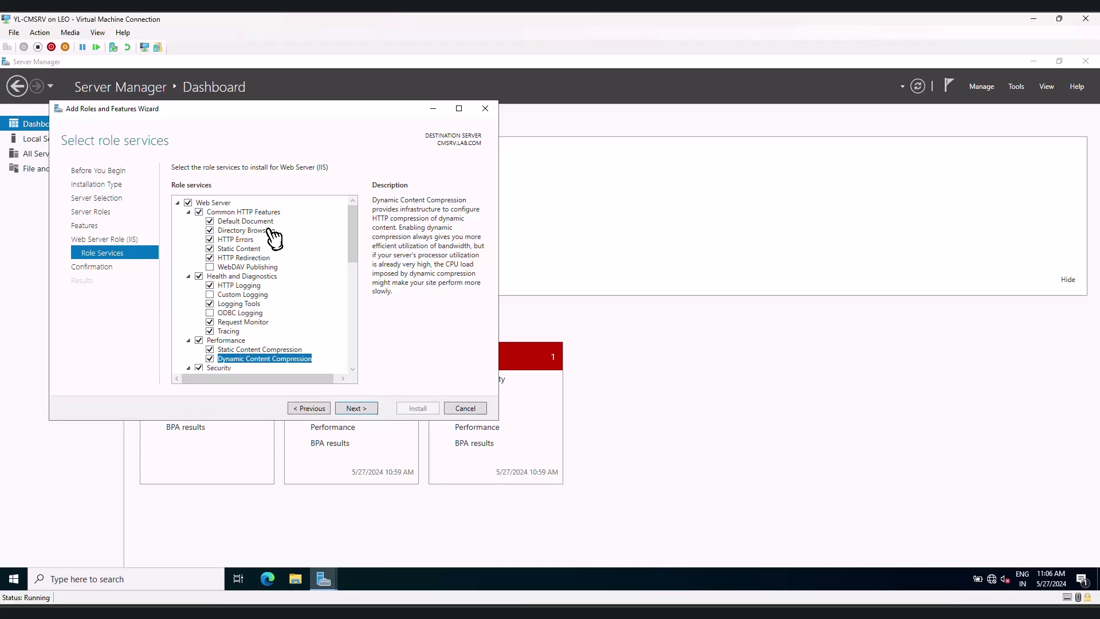
Select the security role services Basic Authentication, Client Certificate Mapping Authentication, IP and Domain Restrictions, URL Authorization and Windows Authentication.
scroll(274, 237, "down", 5)
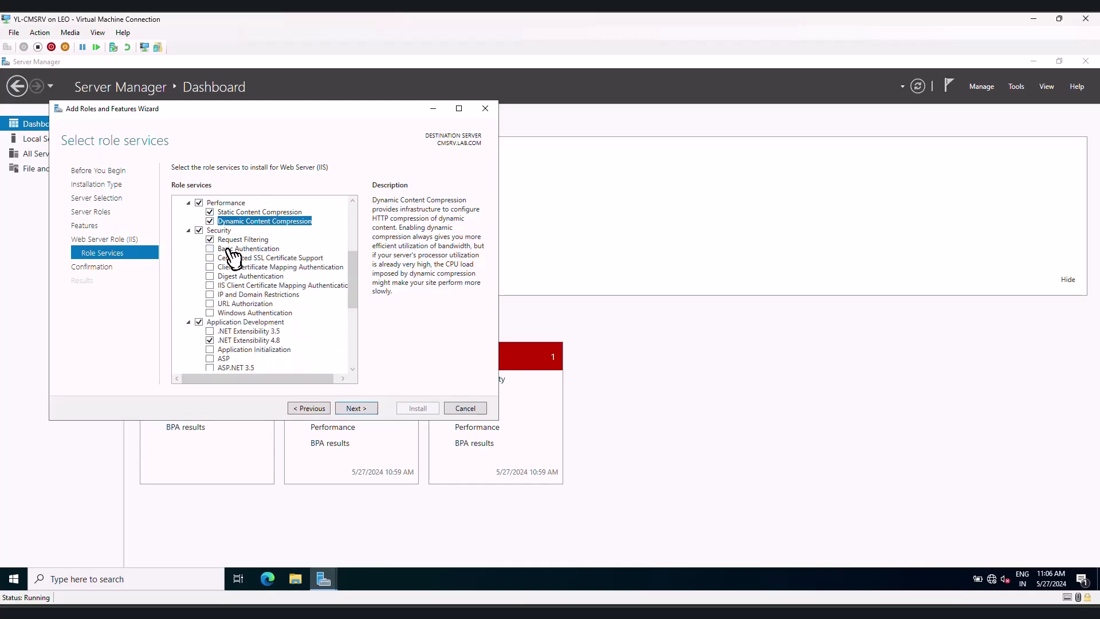
left_click(211, 248)
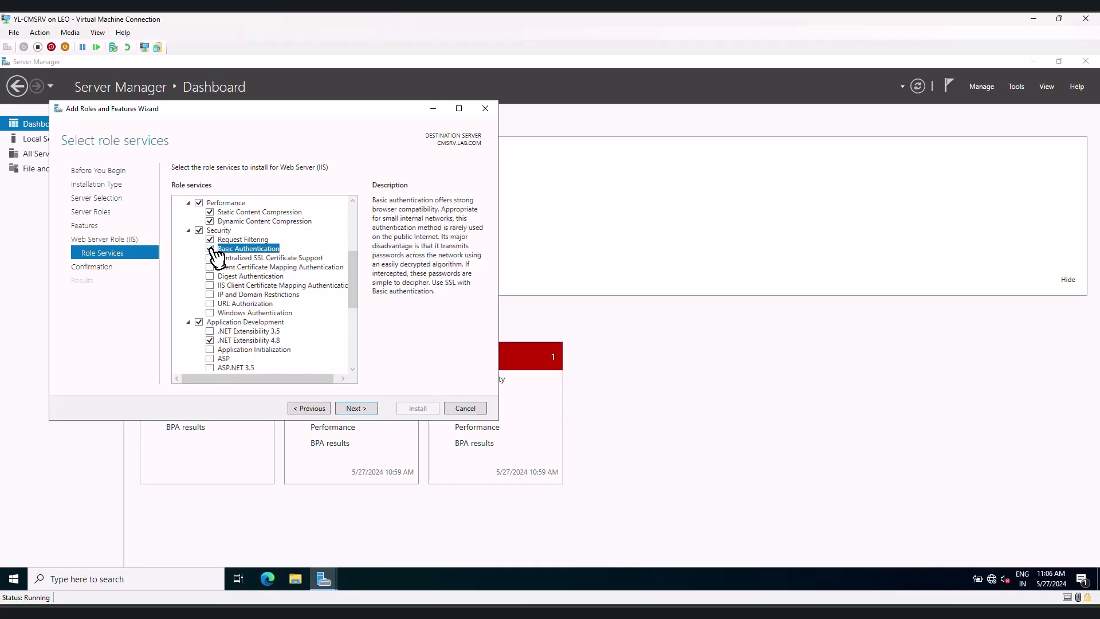
left_click(211, 268)
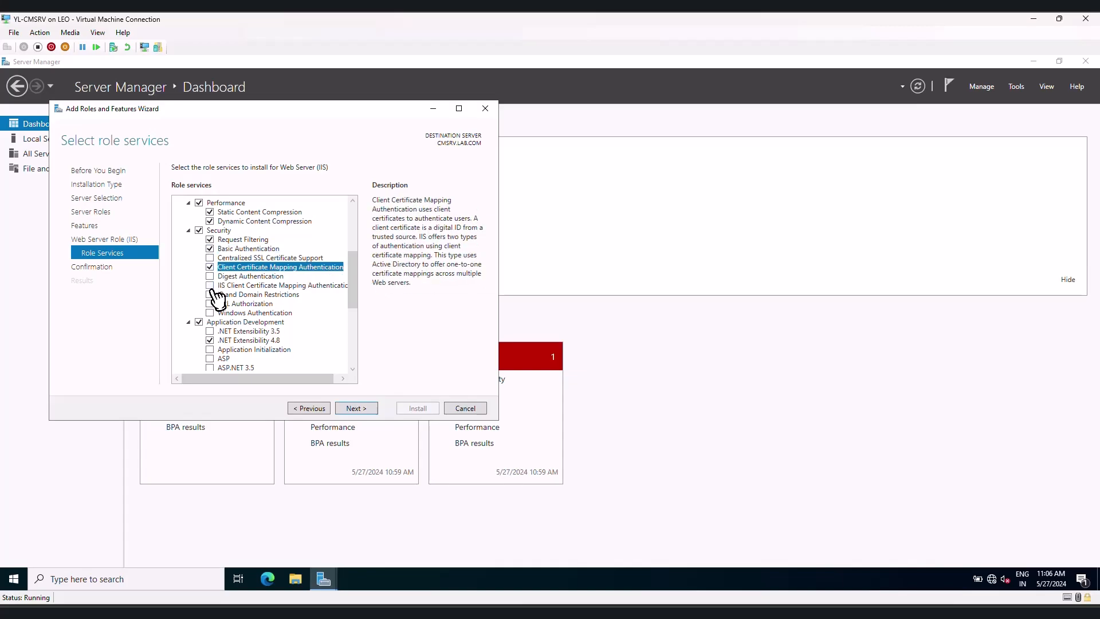
left_click(210, 294)
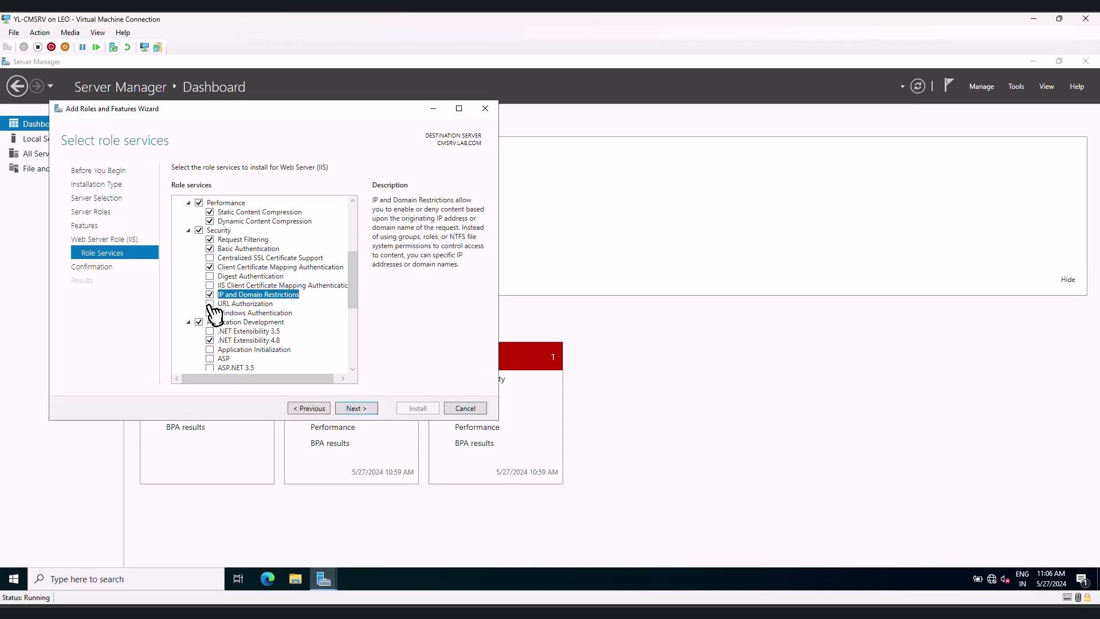
left_click(210, 304)
left_click(212, 313)
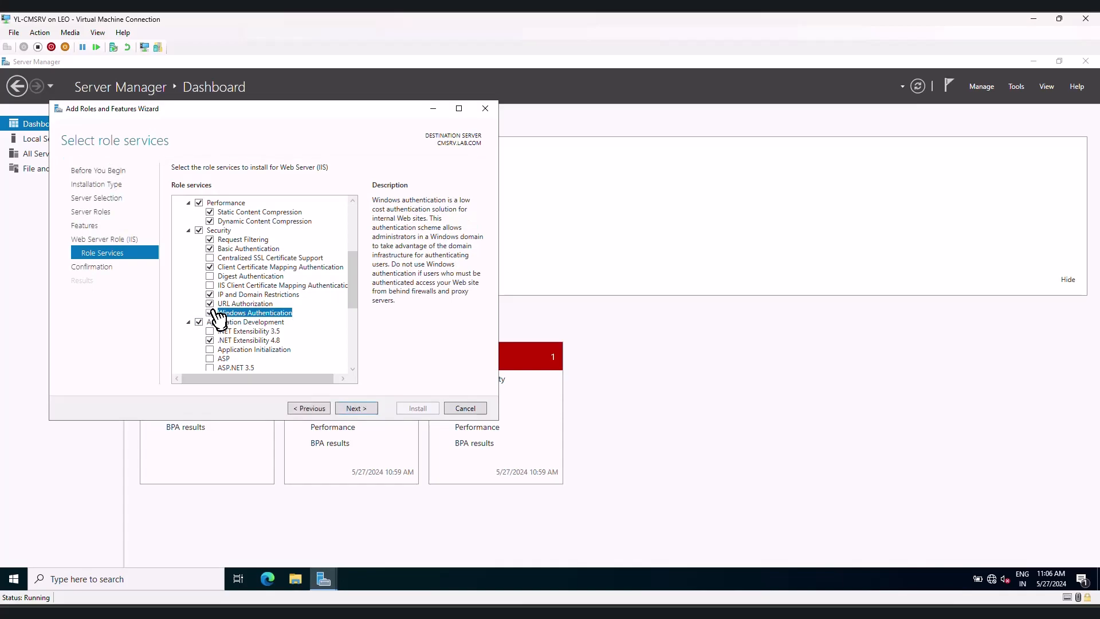
Select the application development role services .NET Extensibility 3.5, ASP, ASP.NET 3.5 and Server Side Includes.
scroll(218, 315, "down", 4)
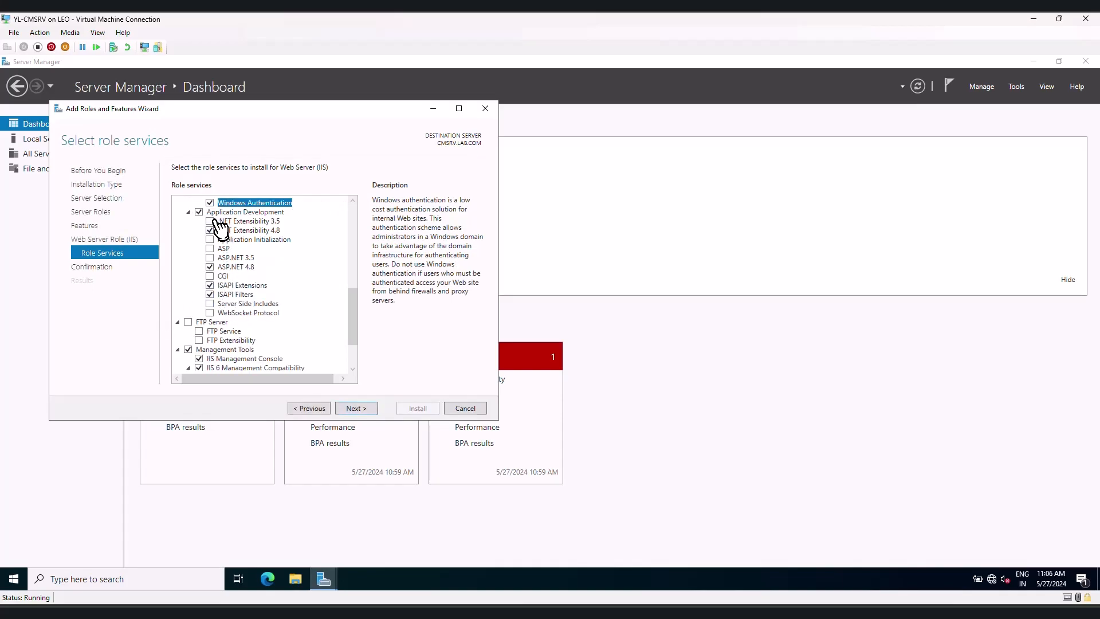
left_click(217, 222)
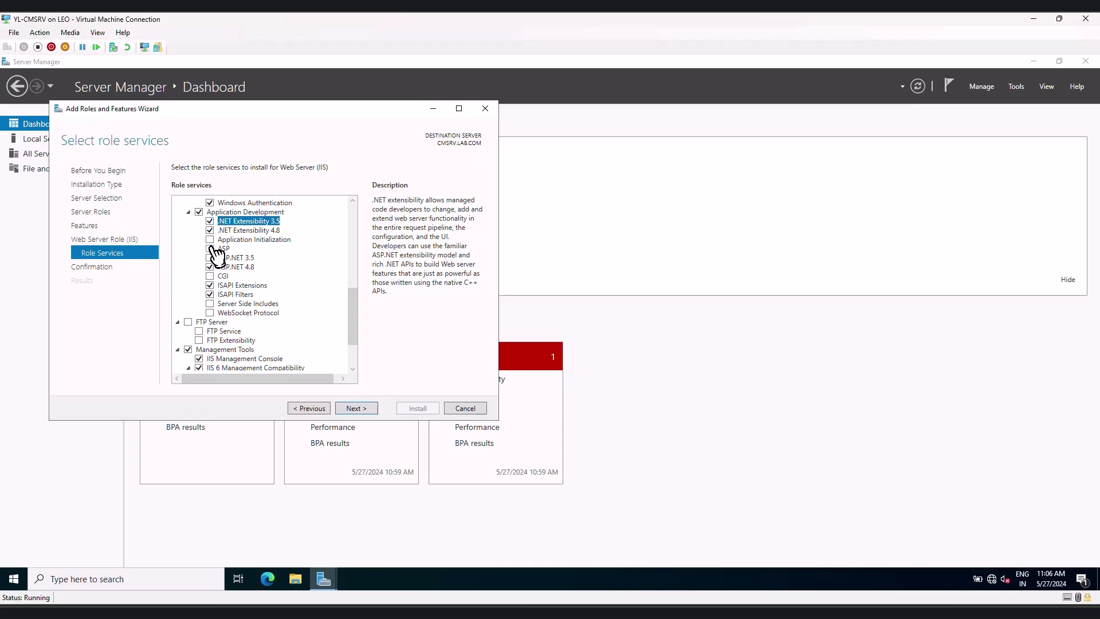
left_click(210, 249)
left_click(211, 258)
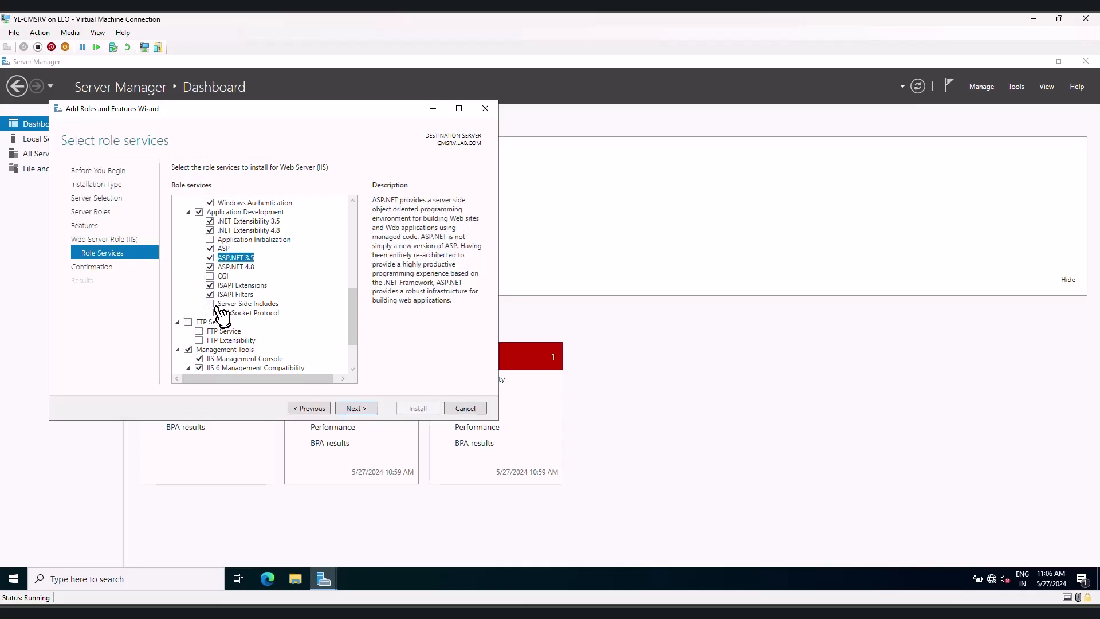
left_click(212, 304)
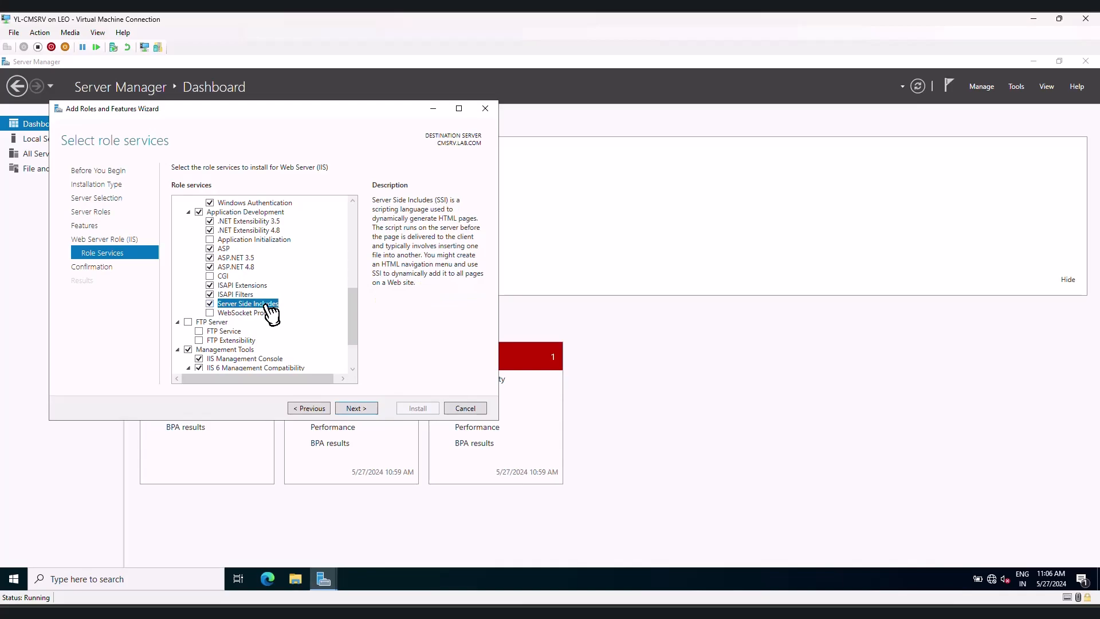
Select FTP Server, IIS 6 Management Console, IIS 6 Scripting Tools with its required features, IIS Management Scripts and Tools, and Management Service.
scroll(235, 329, "down", 1)
left_click(188, 295)
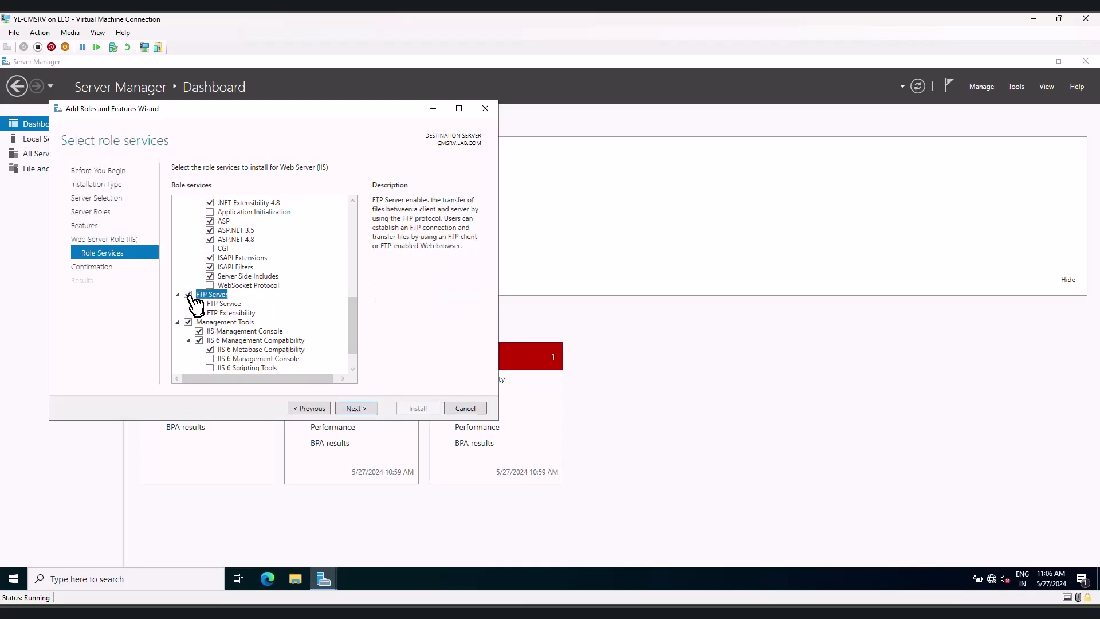
scroll(282, 315, "down", 1)
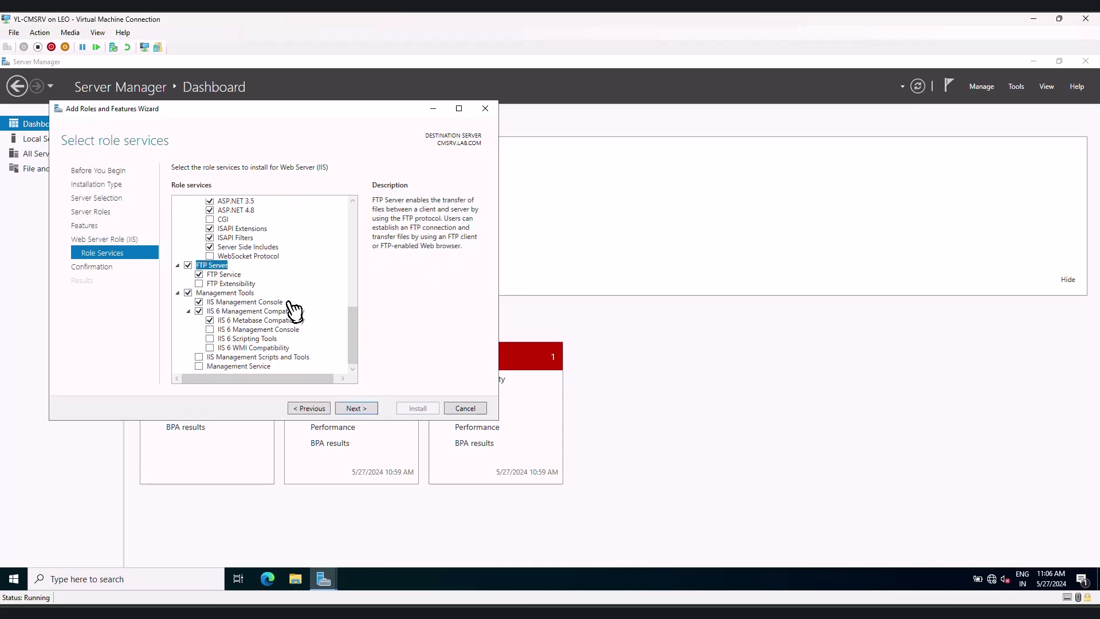
left_click(210, 329)
left_click(212, 339)
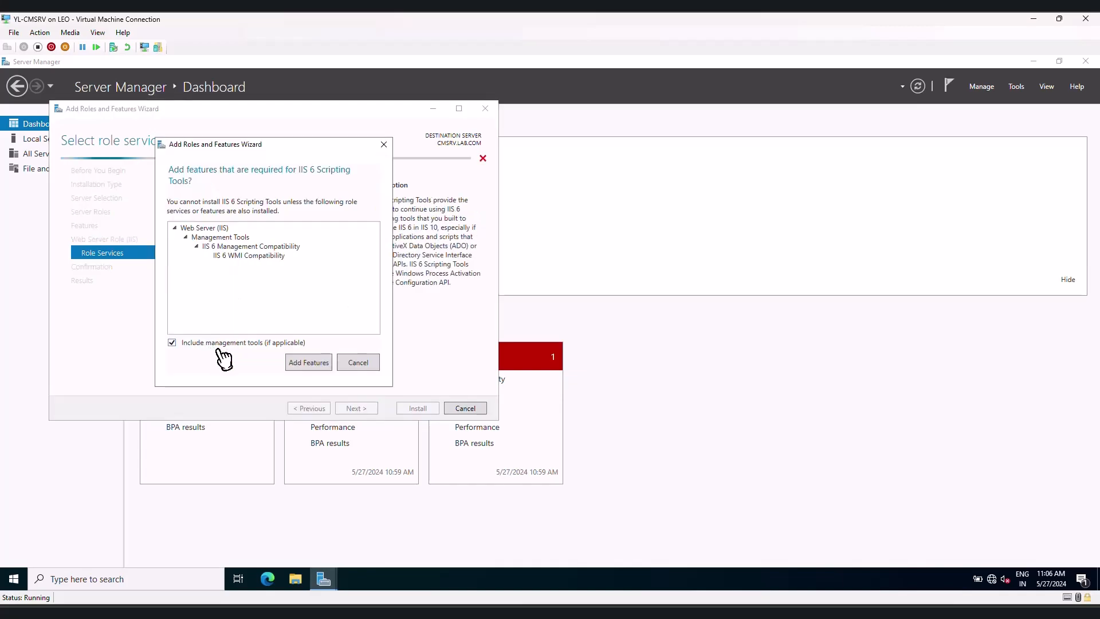
left_click(317, 361)
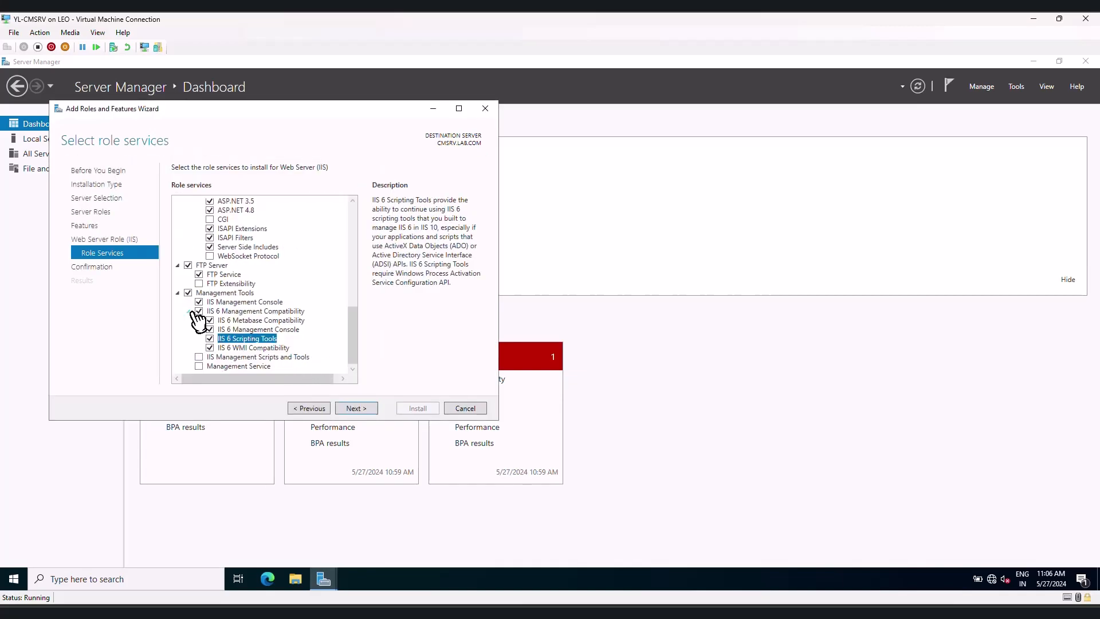
left_click(200, 357)
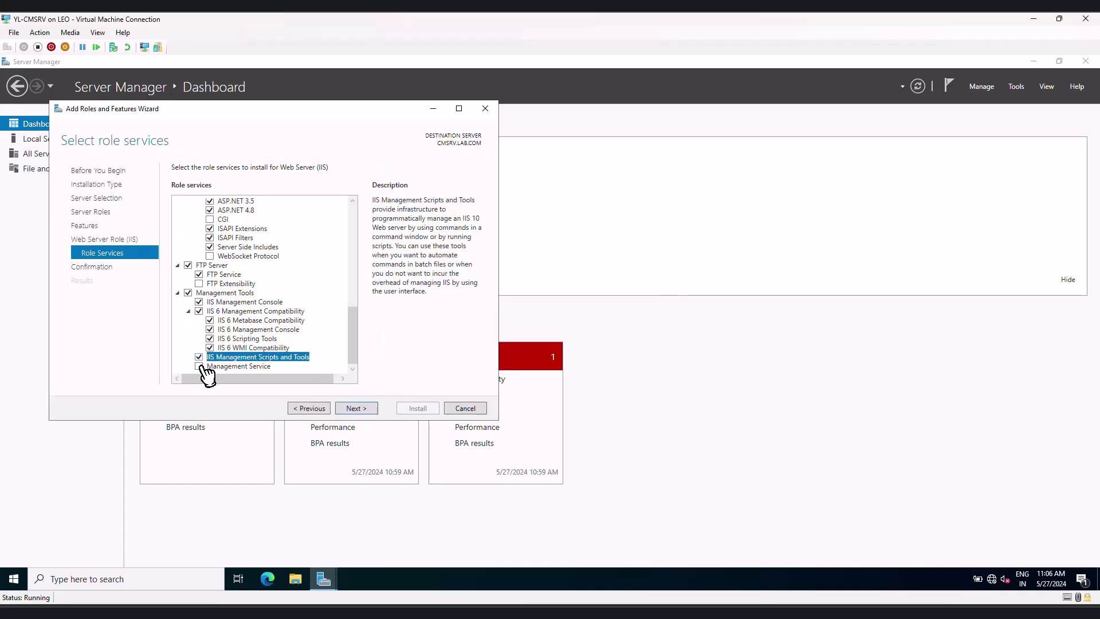
left_click(199, 366)
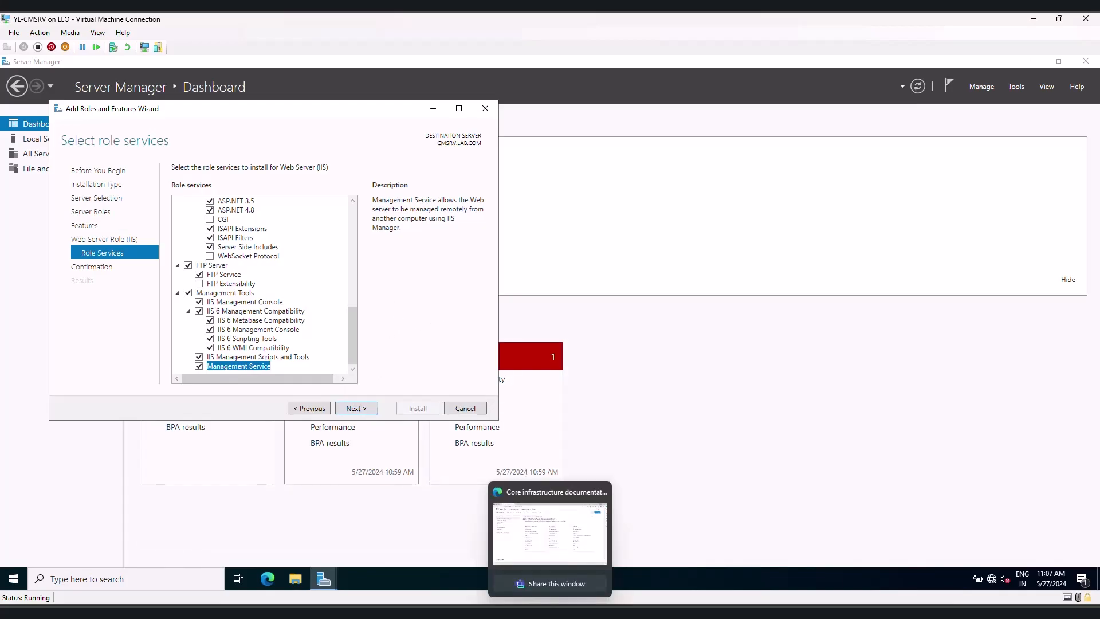
Switch to the Microsoft Learn page in Edge and open the "Set up your lab" article under Evaluate Configuration Manager in a lab.
left_click(566, 580)
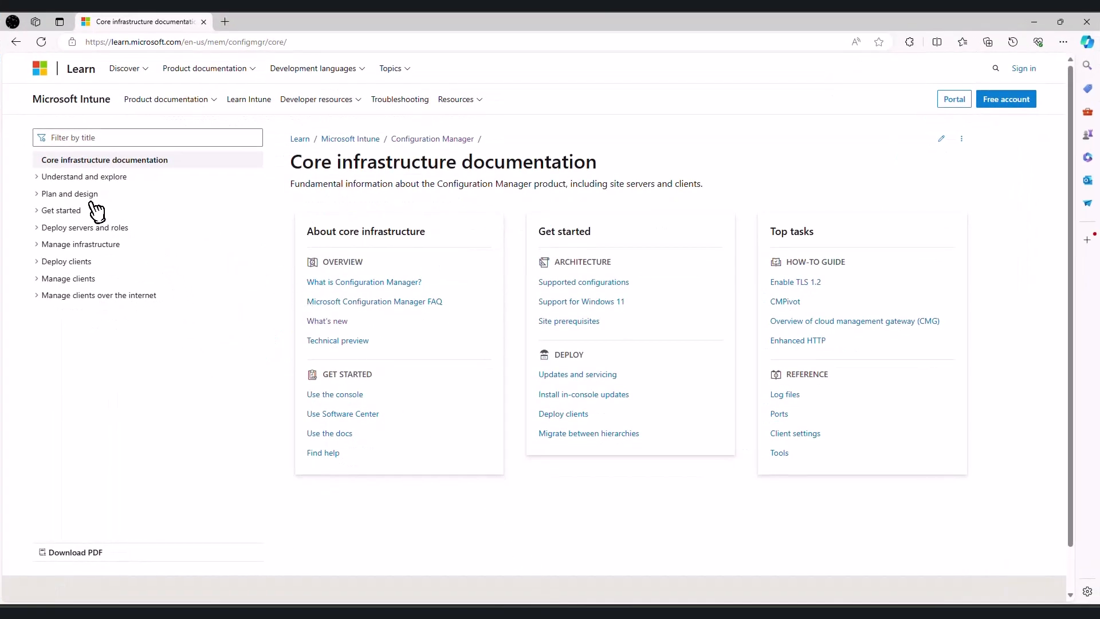
left_click(43, 211)
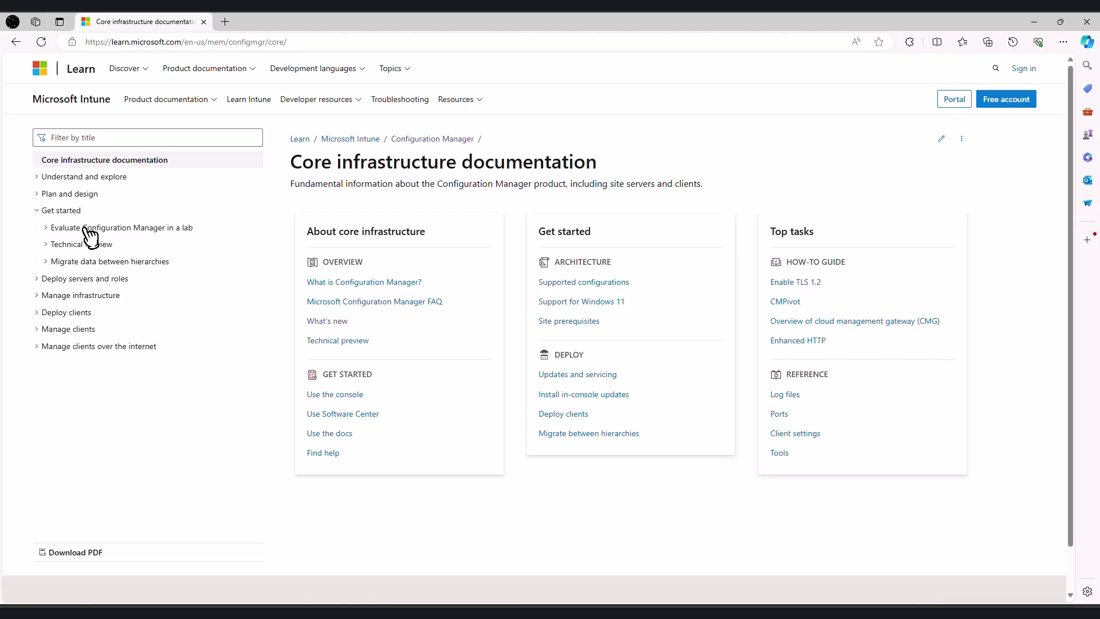
left_click(166, 228)
left_click(79, 264)
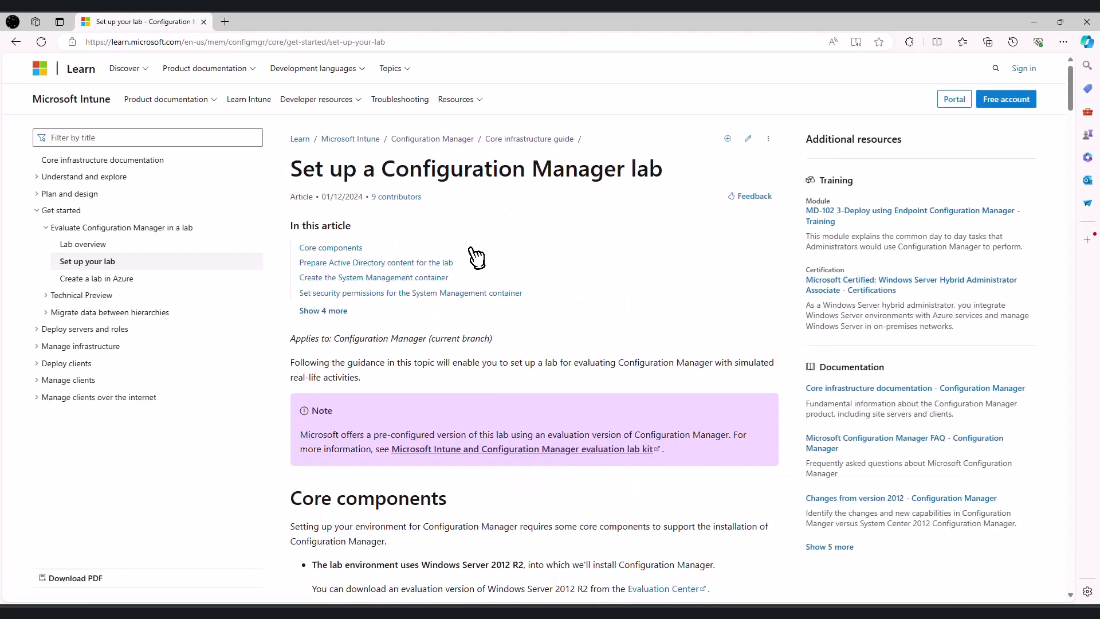
Review the SQL Server requirements under Core components and highlight the required collation name SQL_Latin1_General_CP1_CI_AS.
scroll(476, 259, "down", 4)
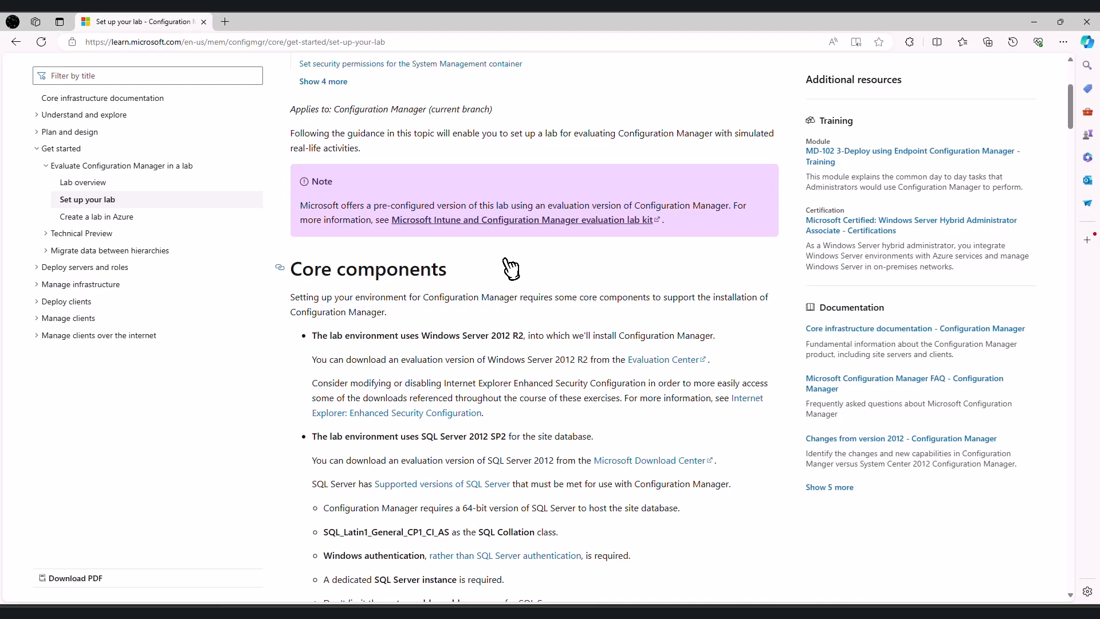
scroll(510, 267, "down", 6)
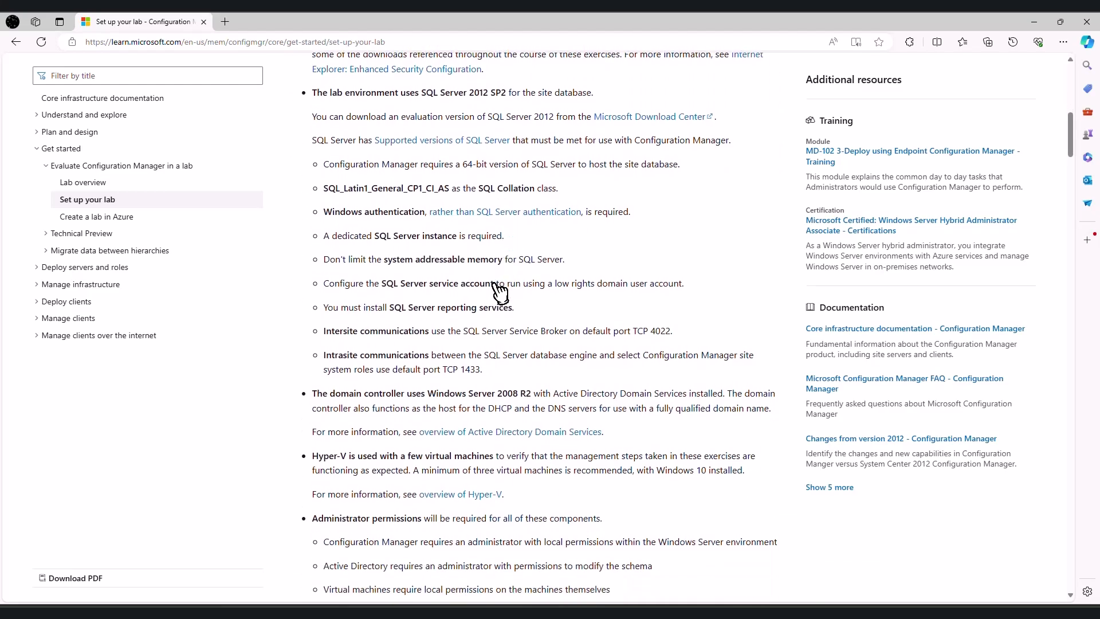
scroll(484, 300, "down", 5)
scroll(349, 381, "up", 6)
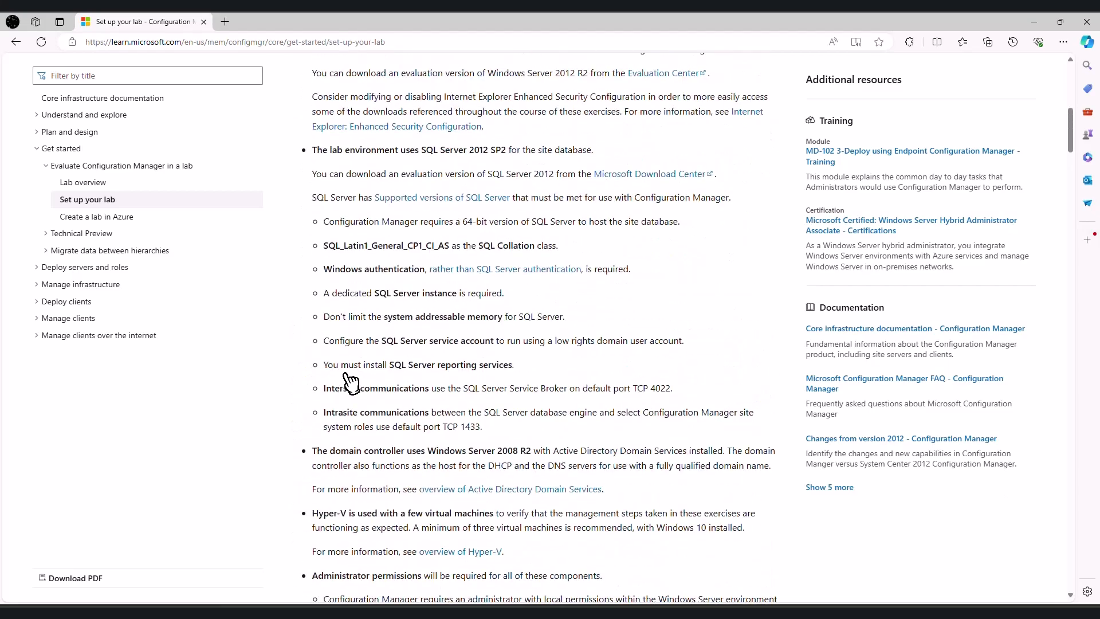
left_click_drag(325, 245, 454, 249)
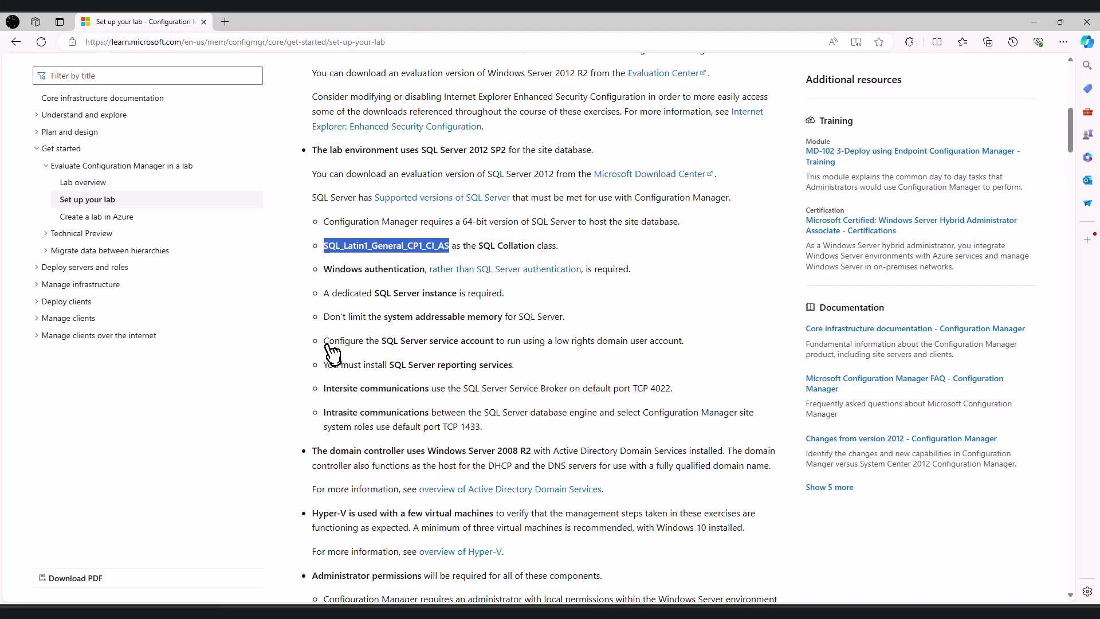
Review the remaining SQL Server requirements, including the service account, reporting services and default ports for intersite and intrasite communications.
scroll(328, 358, "down", 2)
scroll(325, 349, "down", 1)
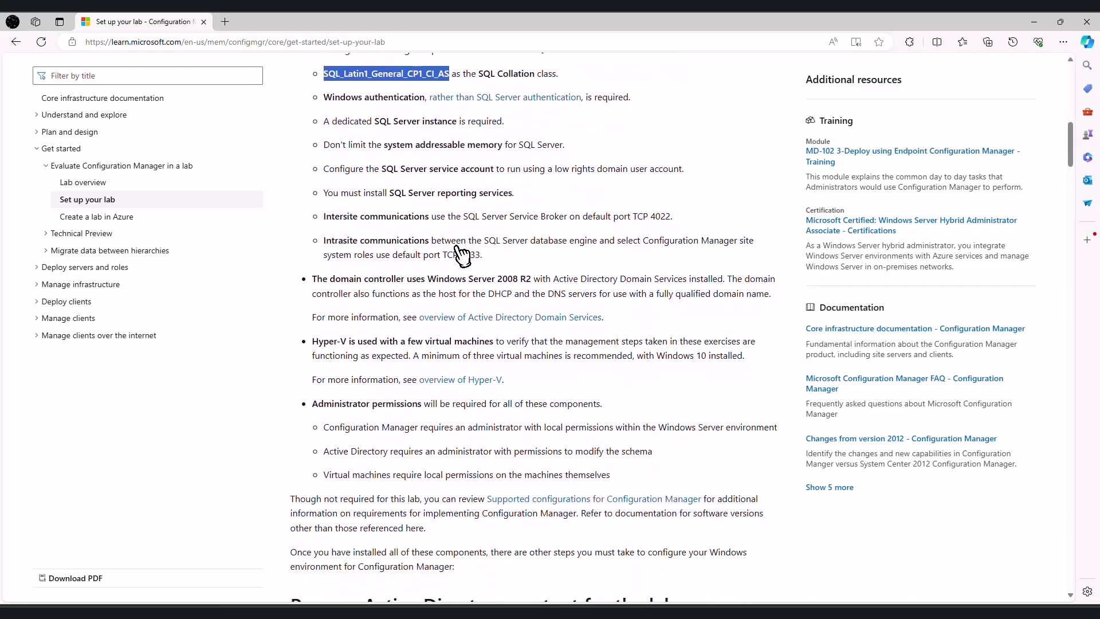
left_click_drag(656, 216, 691, 228)
left_click(551, 225)
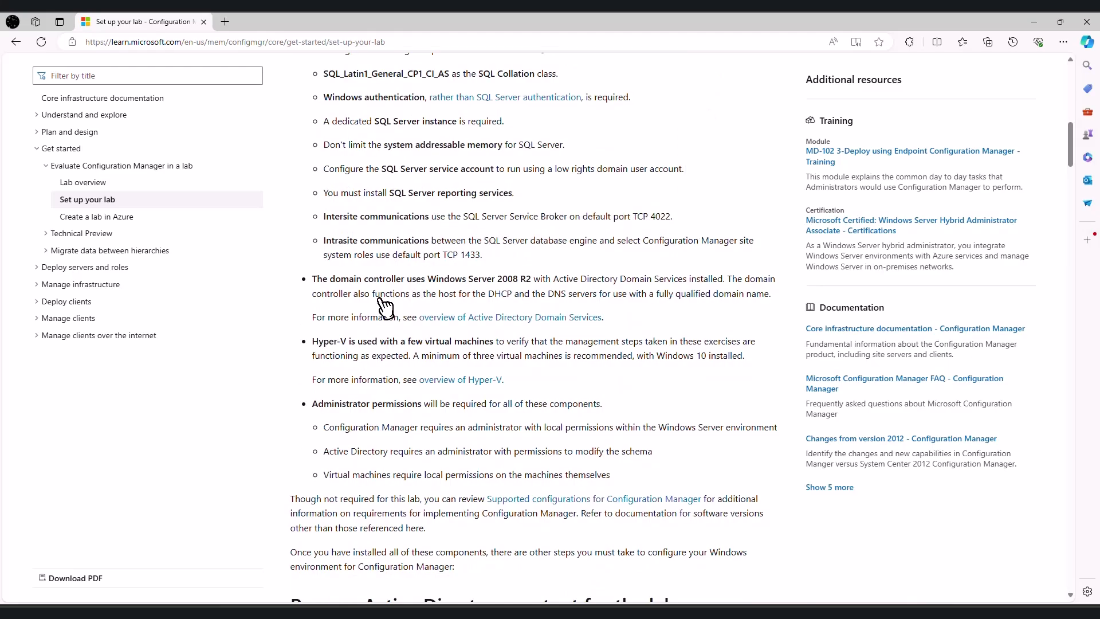
Review the guide's sections on creating the System Management container, setting its security permissions and extending the Active Directory schema with extadsch.exe.
scroll(352, 326, "down", 4)
scroll(353, 328, "down", 4)
scroll(351, 290, "down", 4)
left_click_drag(378, 168, 676, 166)
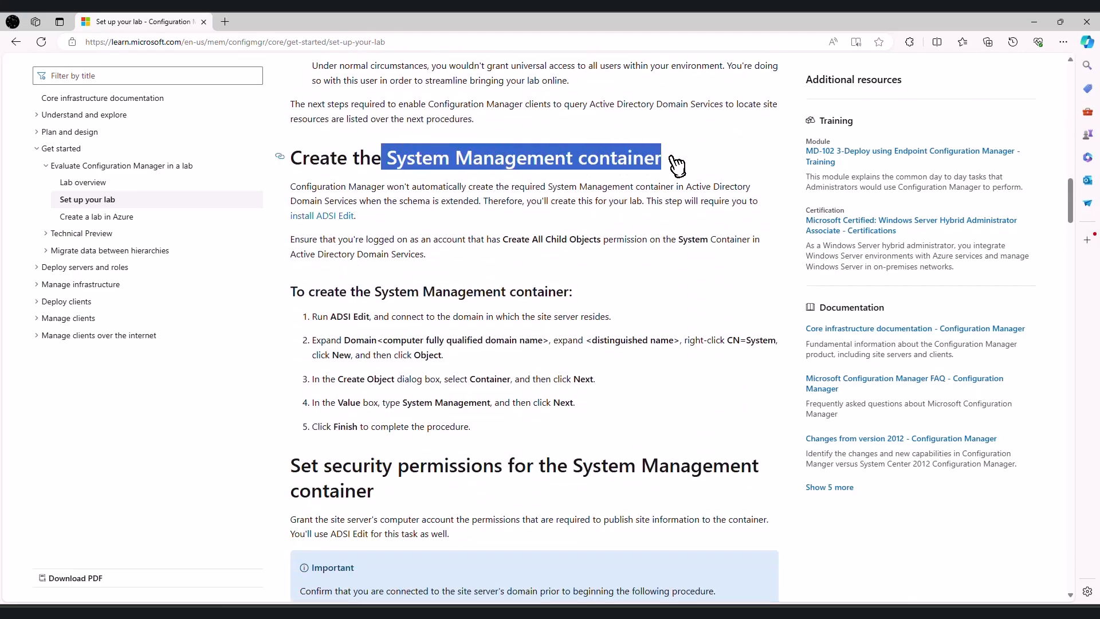
left_click(495, 161)
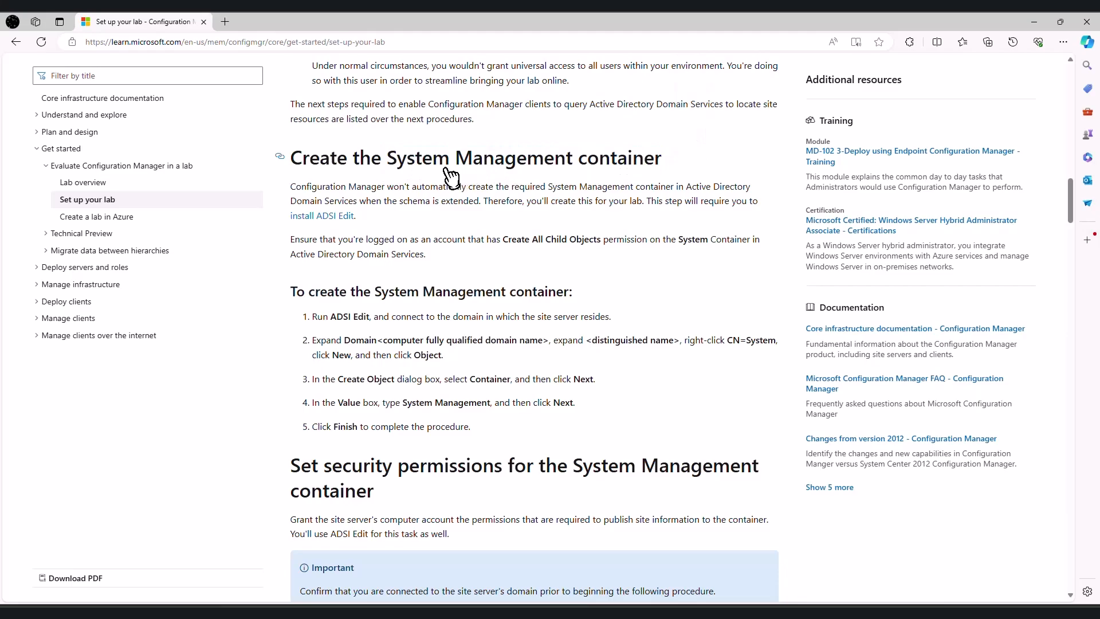
scroll(441, 286, "down", 2)
scroll(444, 295, "down", 1)
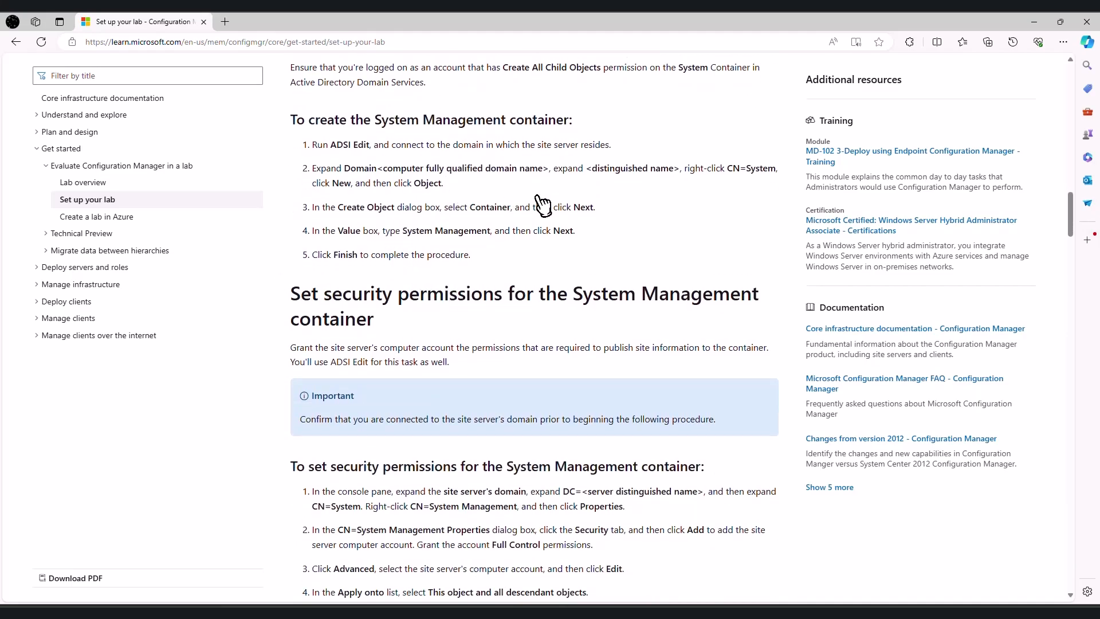
scroll(516, 212, "down", 11)
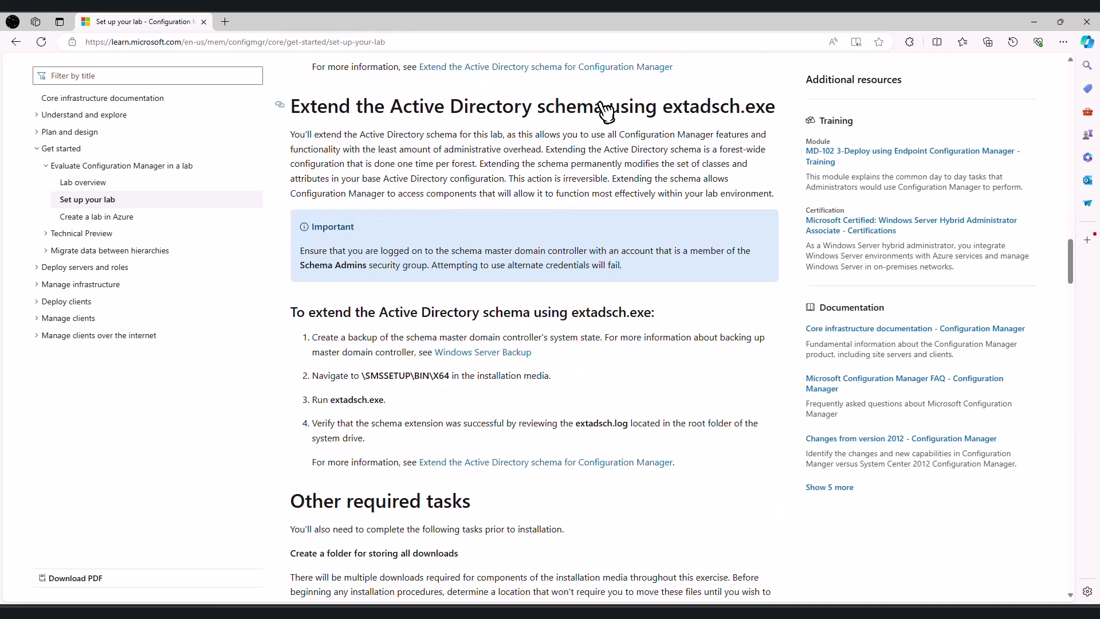
Review the required .NET Framework features and the Web Server (IIS) role services listed for enabling BITS, IIS and RDC.
scroll(345, 201, "down", 10)
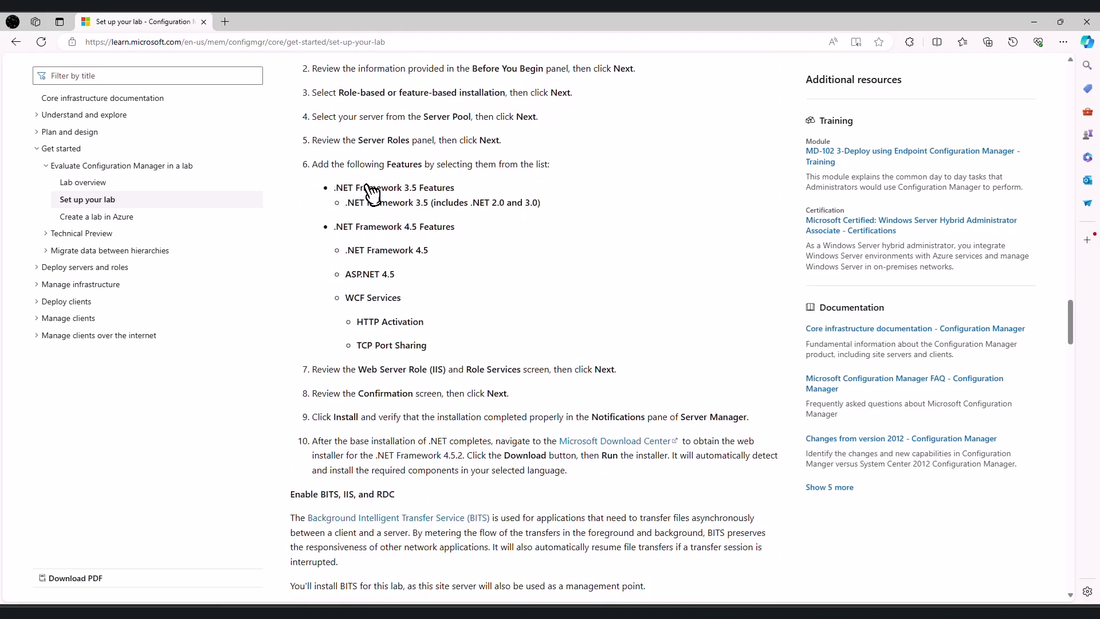
scroll(370, 189, "down", 1)
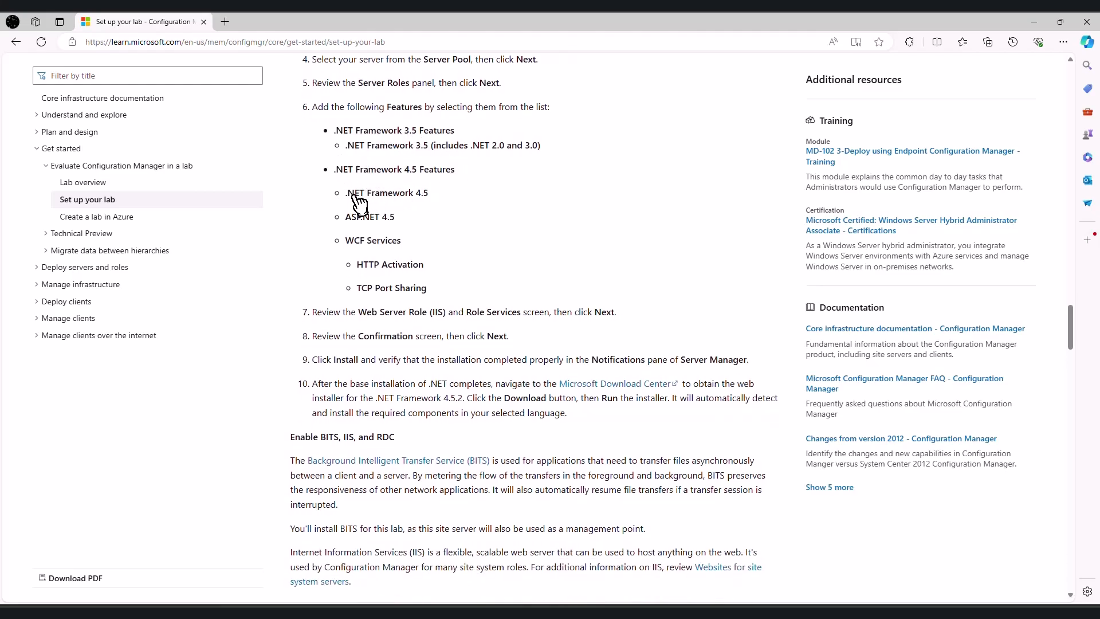
scroll(359, 202, "down", 1)
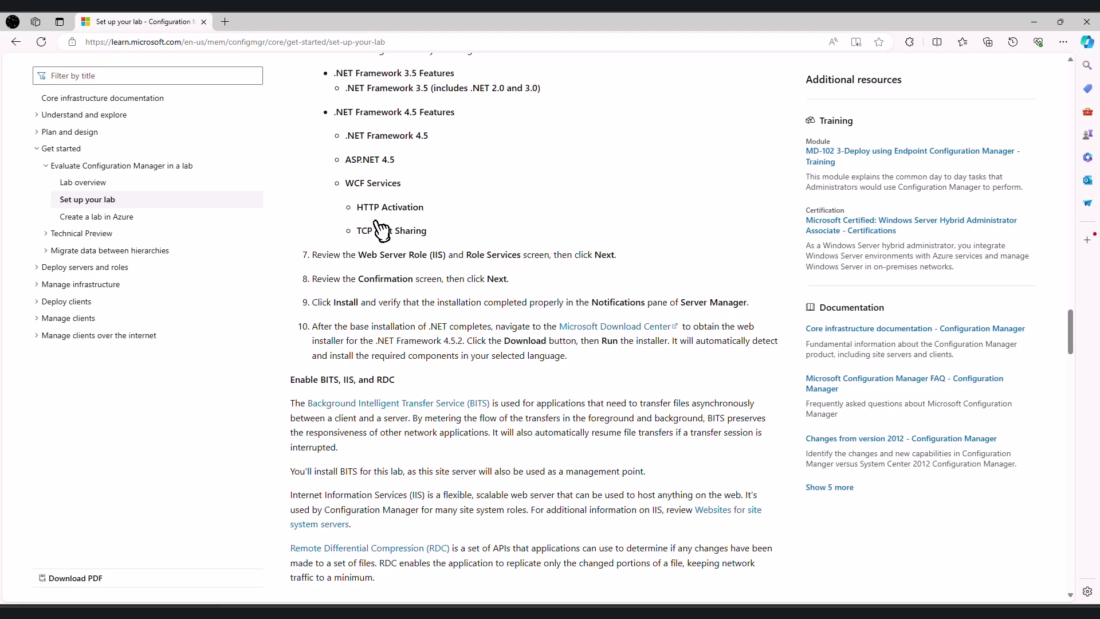
scroll(380, 232, "down", 1)
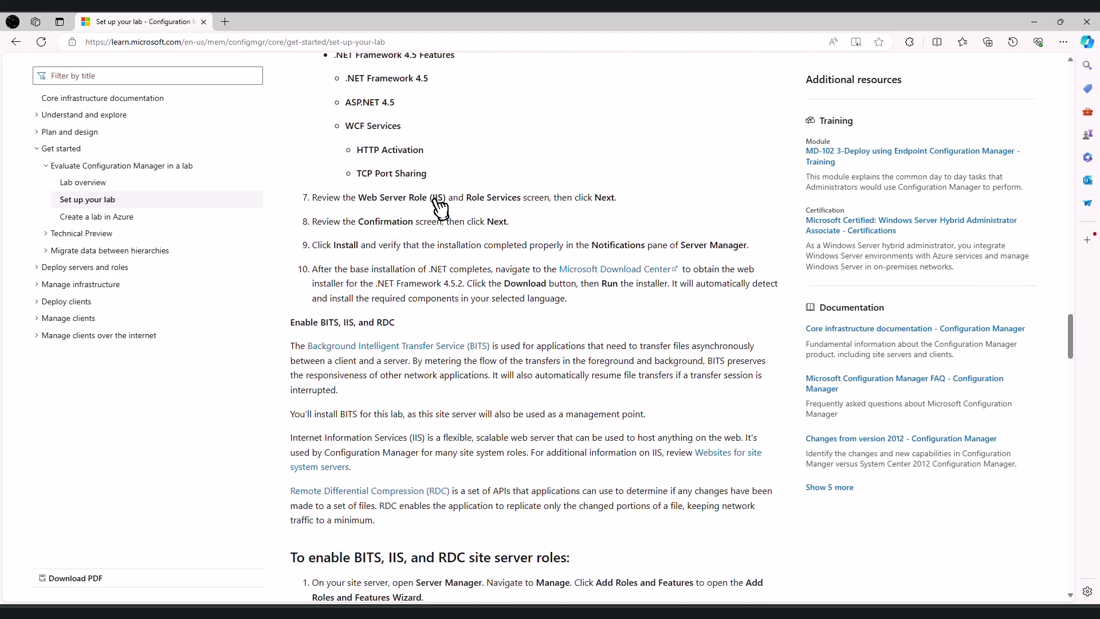
scroll(407, 258, "down", 3)
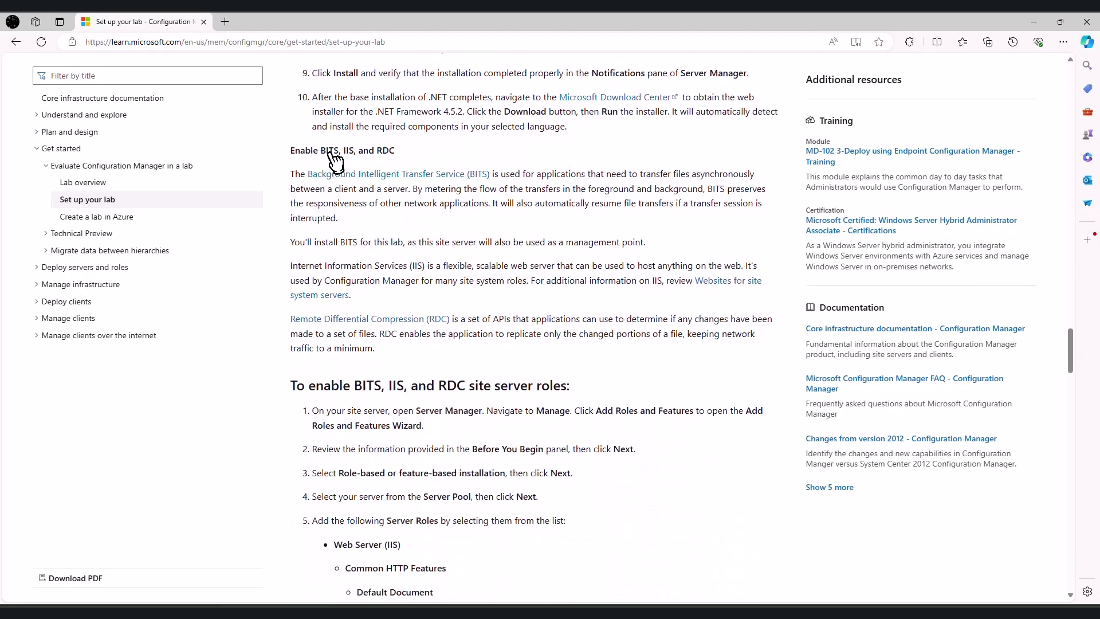
scroll(402, 195, "down", 4)
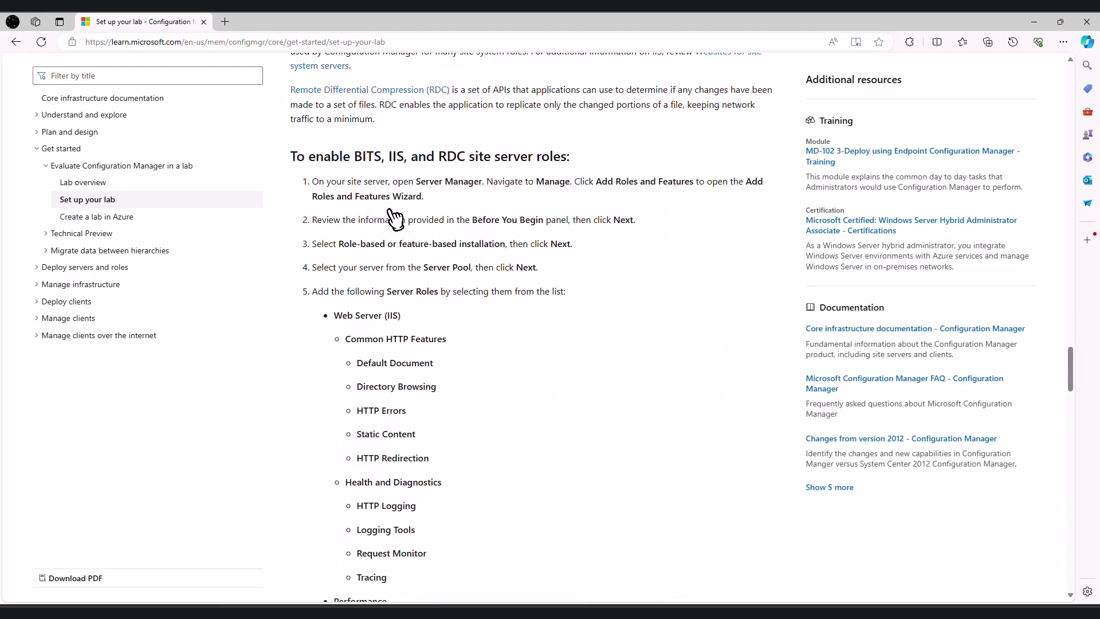
scroll(395, 218, "down", 3)
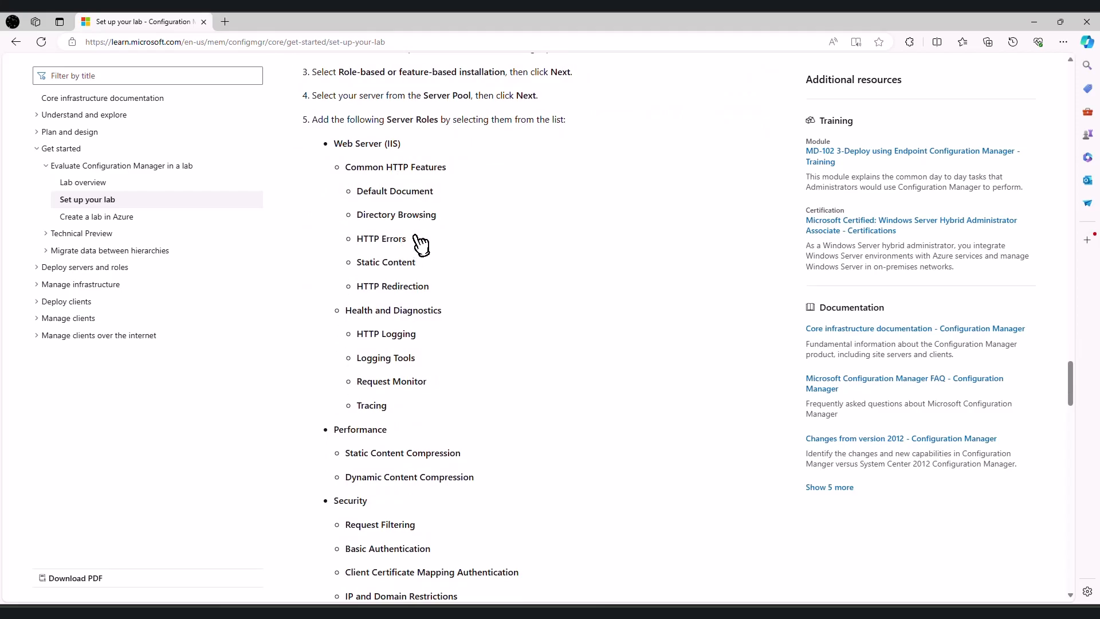
scroll(452, 218, "down", 1)
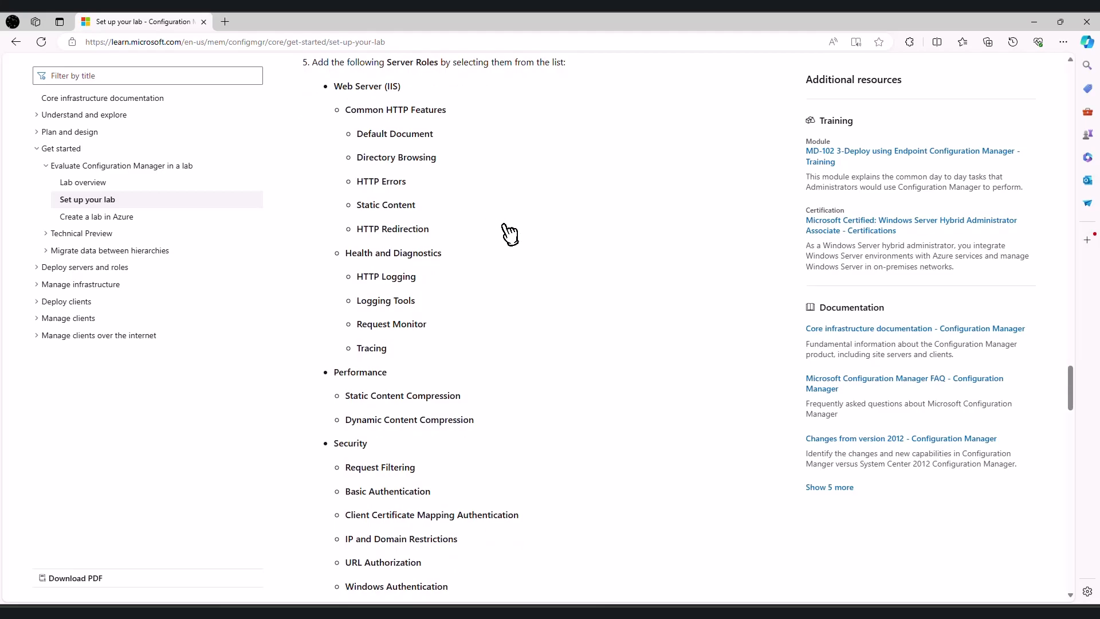
Show the lab guide beside the Add Roles and Features Wizard and compare its listed IIS role services with the wizard's selections.
left_click(1061, 22)
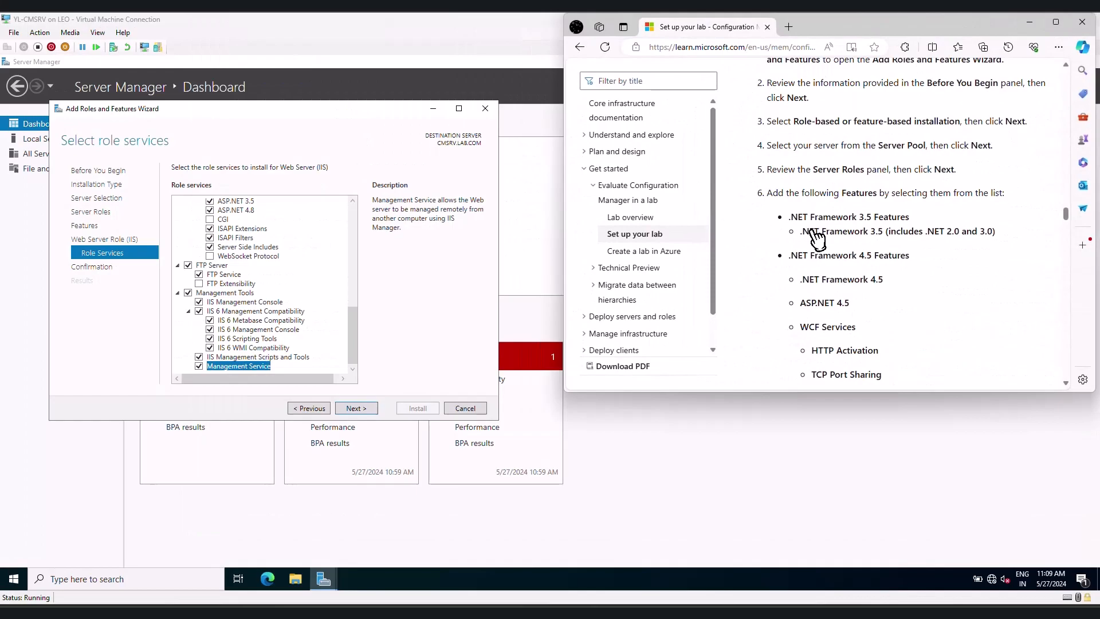
scroll(816, 238, "down", 1)
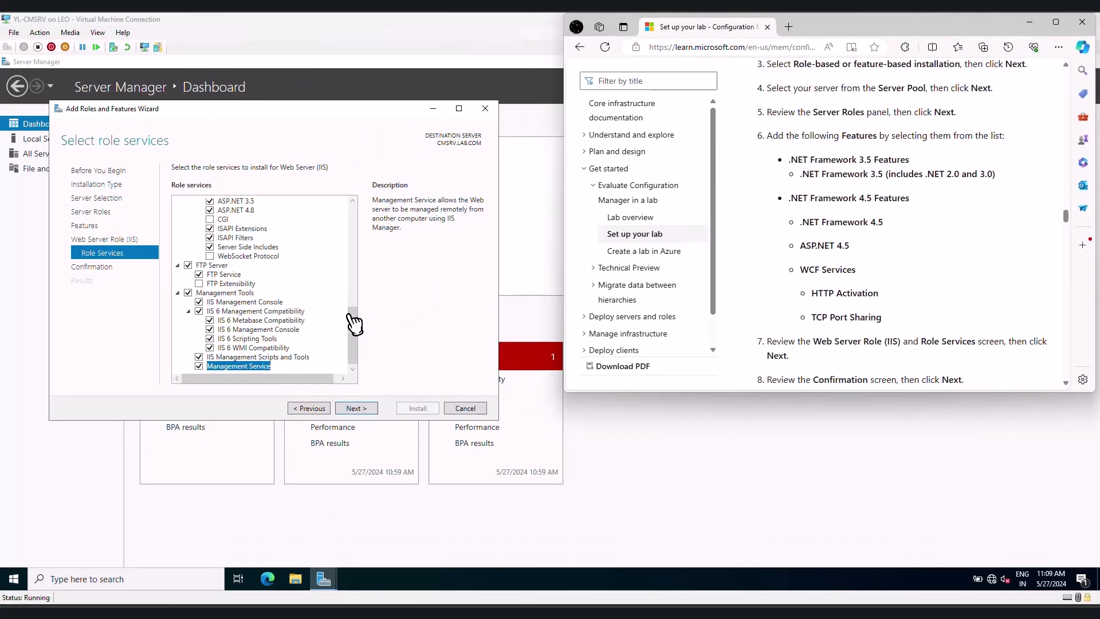
scroll(862, 235, "down", 2)
scroll(862, 226, "up", 2)
scroll(849, 225, "down", 9)
scroll(847, 226, "down", 15)
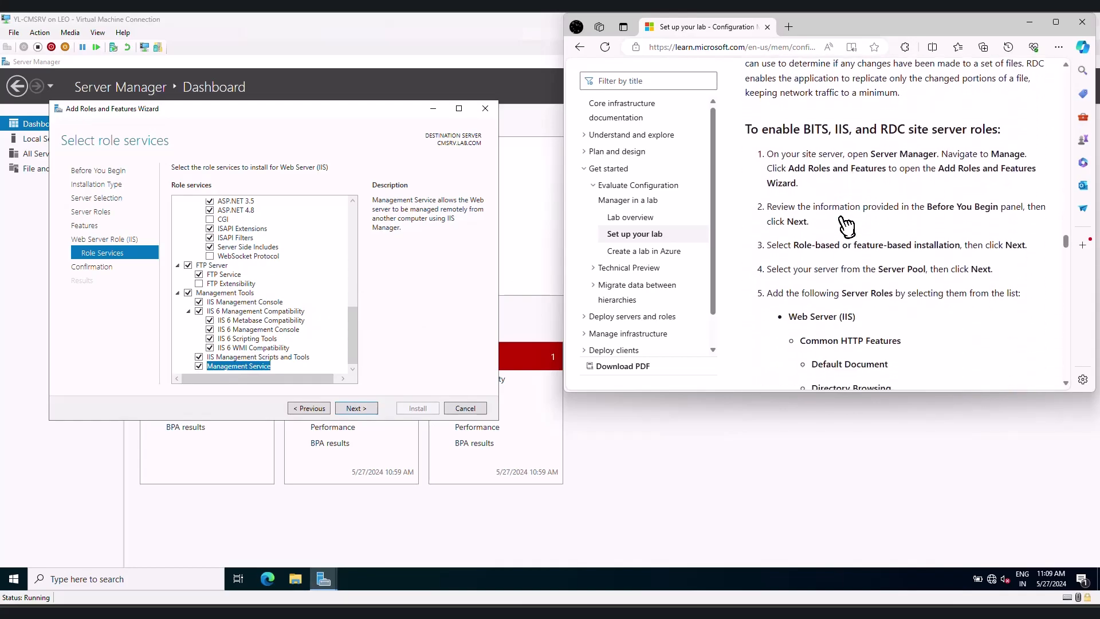
scroll(846, 232, "down", 3)
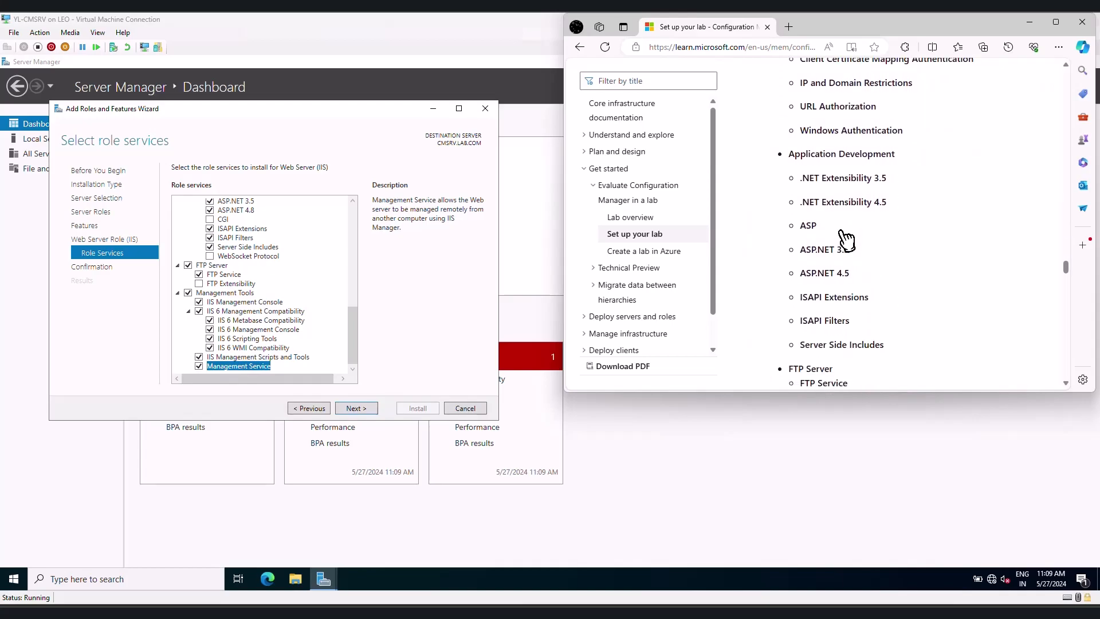
scroll(847, 247, "down", 4)
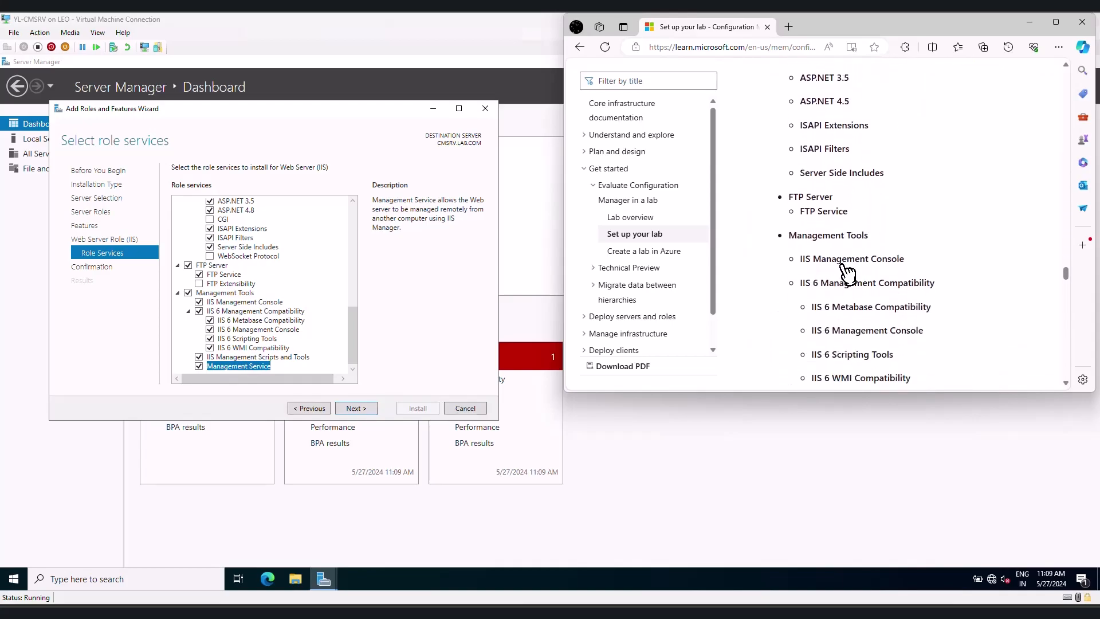
scroll(847, 272, "down", 2)
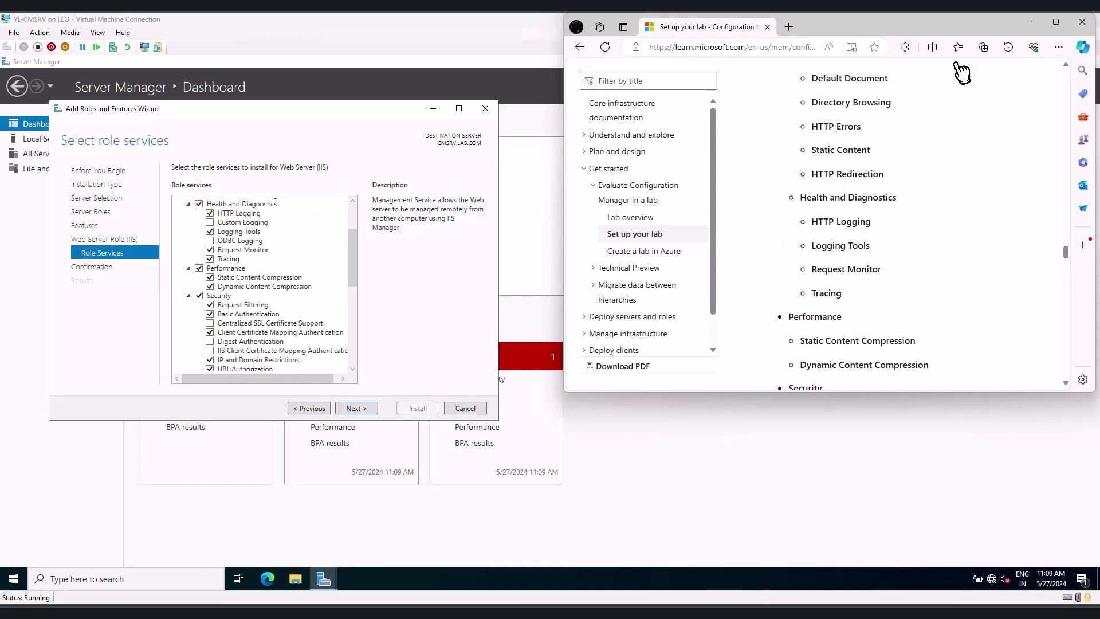
left_click(1056, 35)
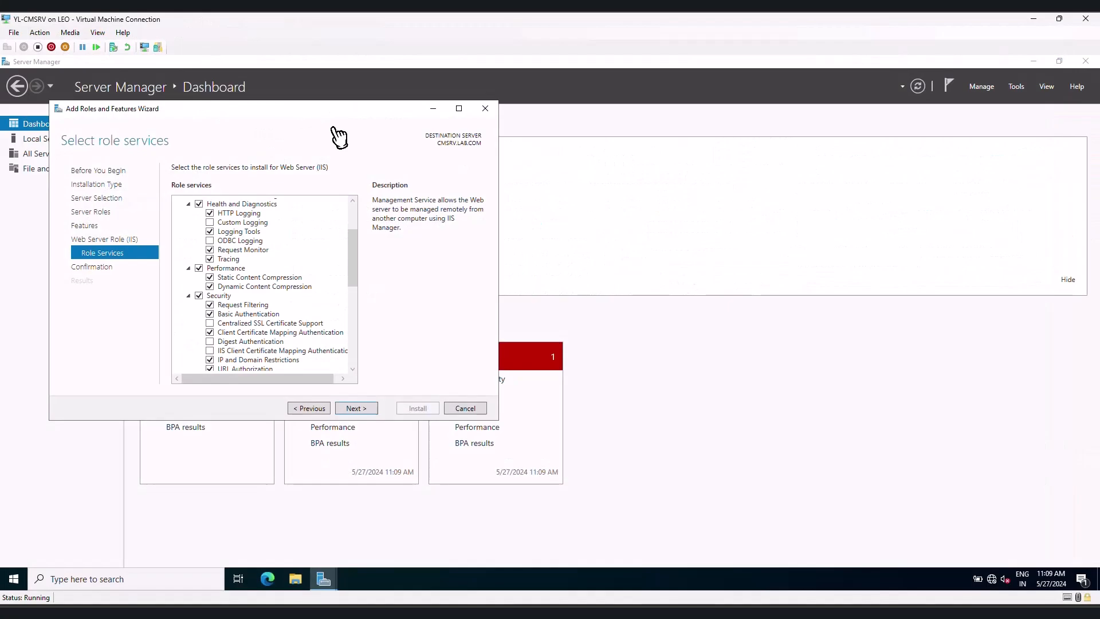
Accept the selected IIS role services and open the alternate source path setting for the installation.
left_click_drag(353, 274, 353, 373)
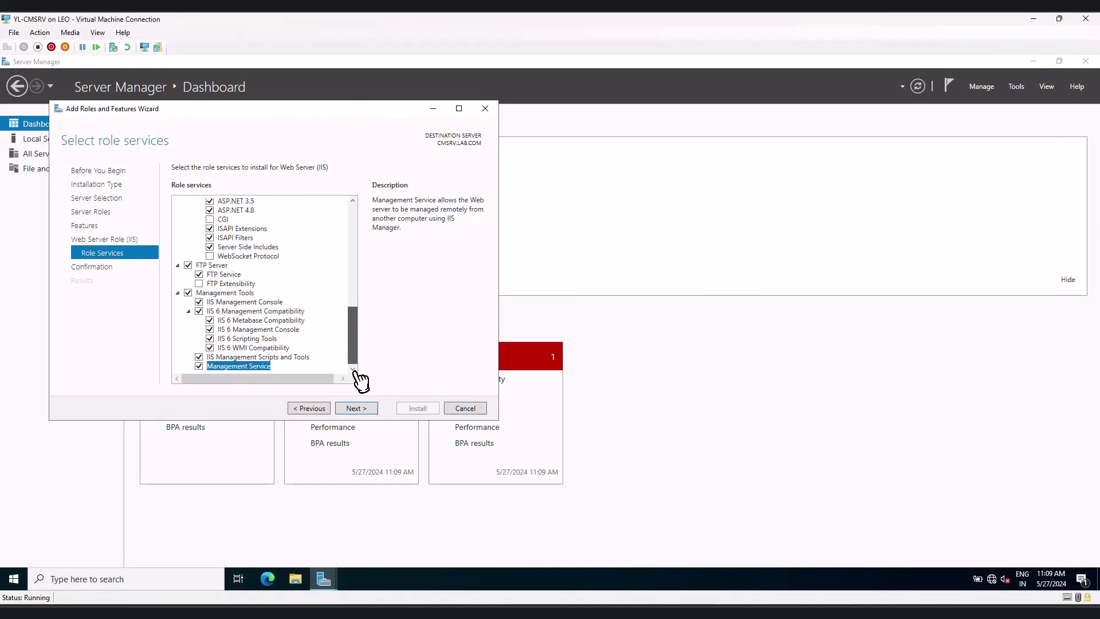
left_click(356, 408)
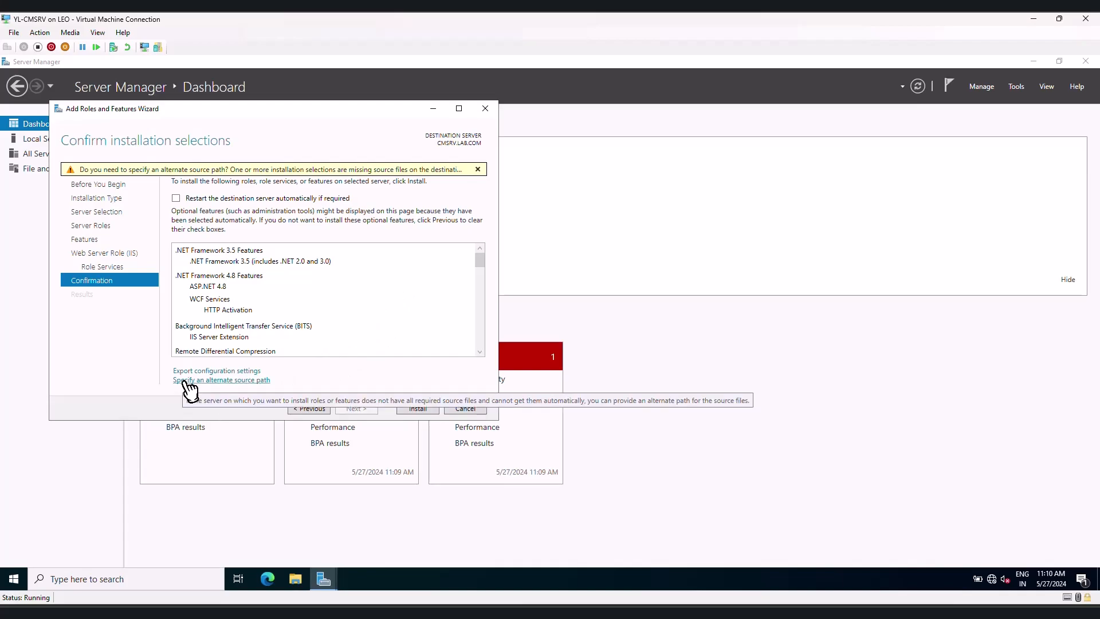
left_click(235, 380)
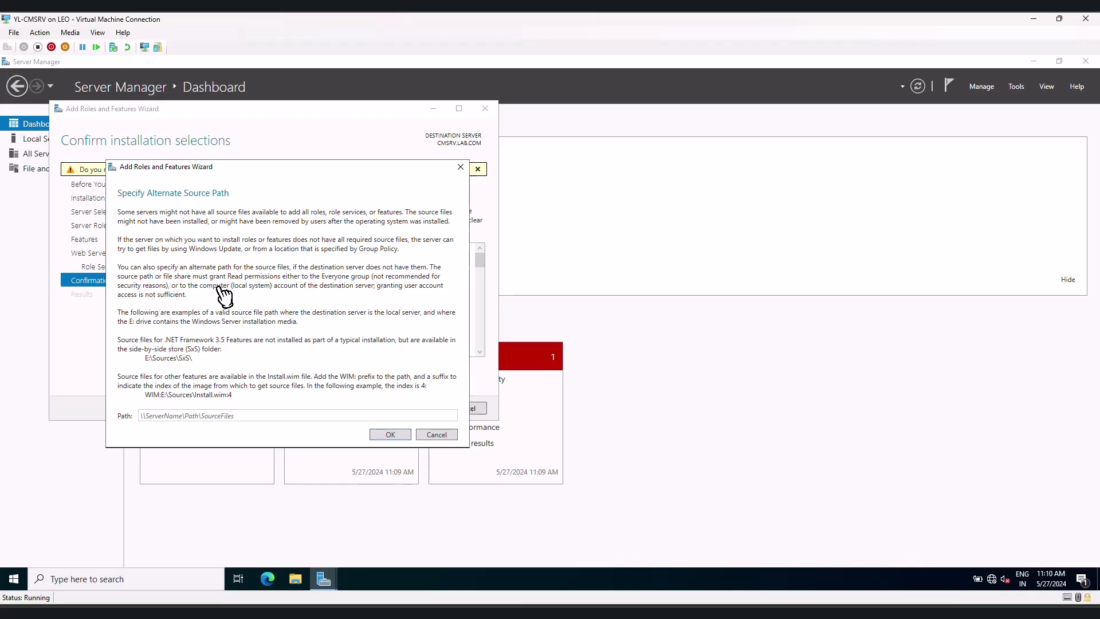
left_click(302, 415)
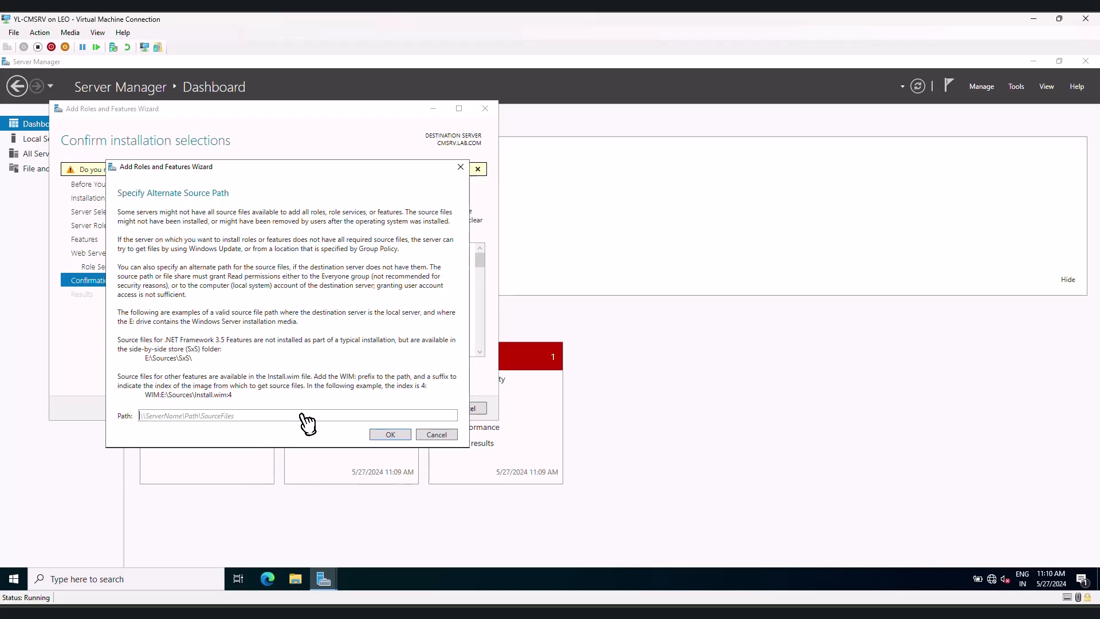
Switch to File Explorer, open the sources\sxs folder on DVD Drive (E:) and select the microsoft-windows-netfx3-ondemand cabinet file.
left_click(295, 579)
left_click(287, 291)
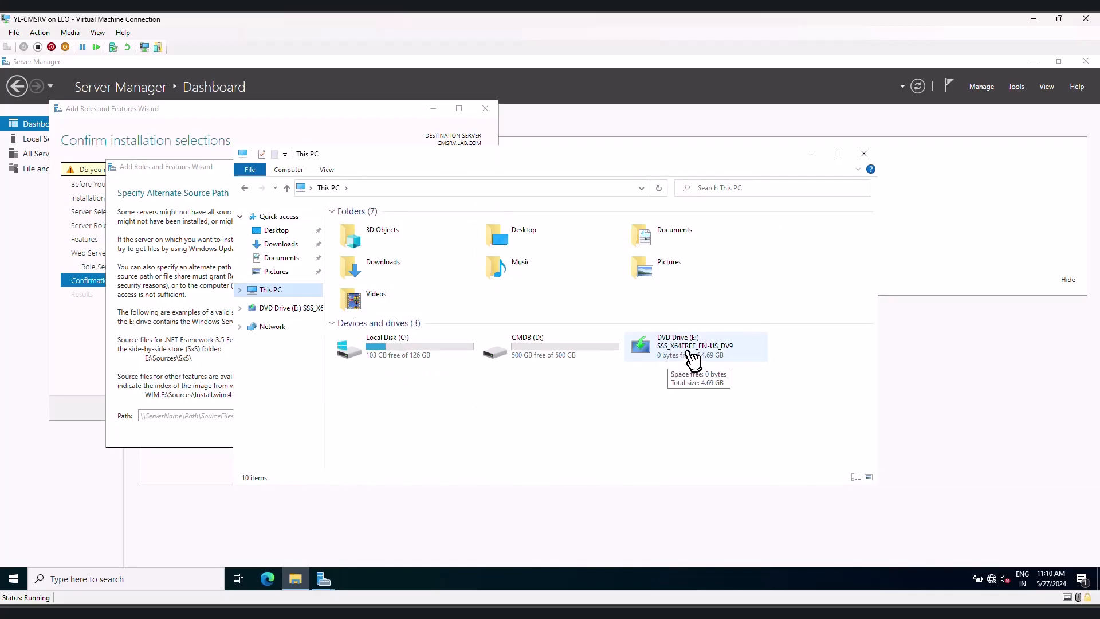
right_click(692, 345)
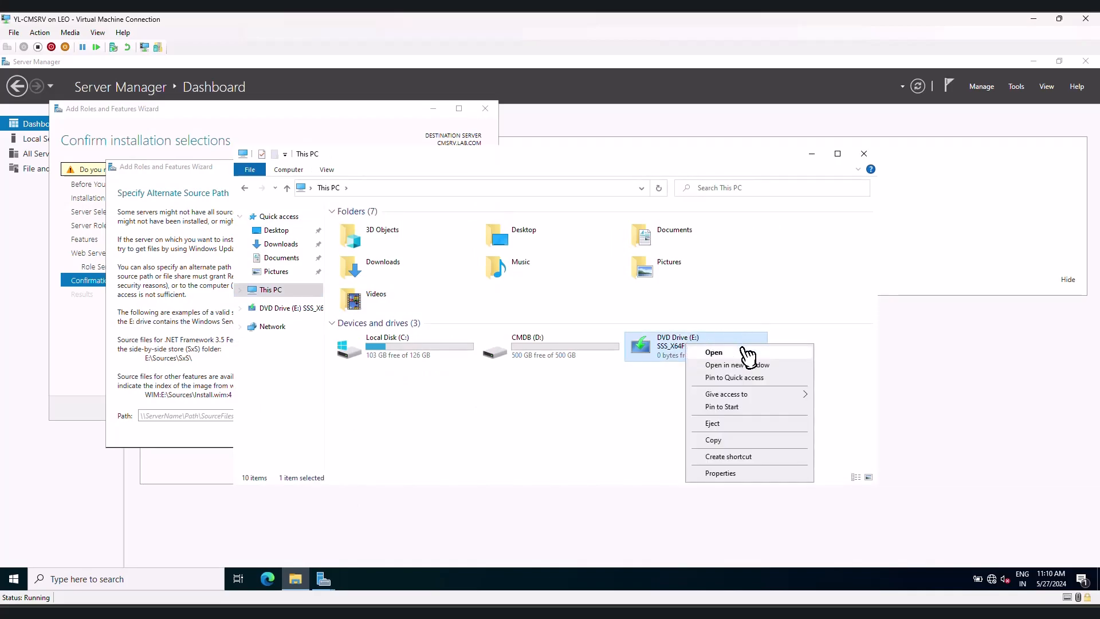
left_click(743, 348)
double_click(361, 248)
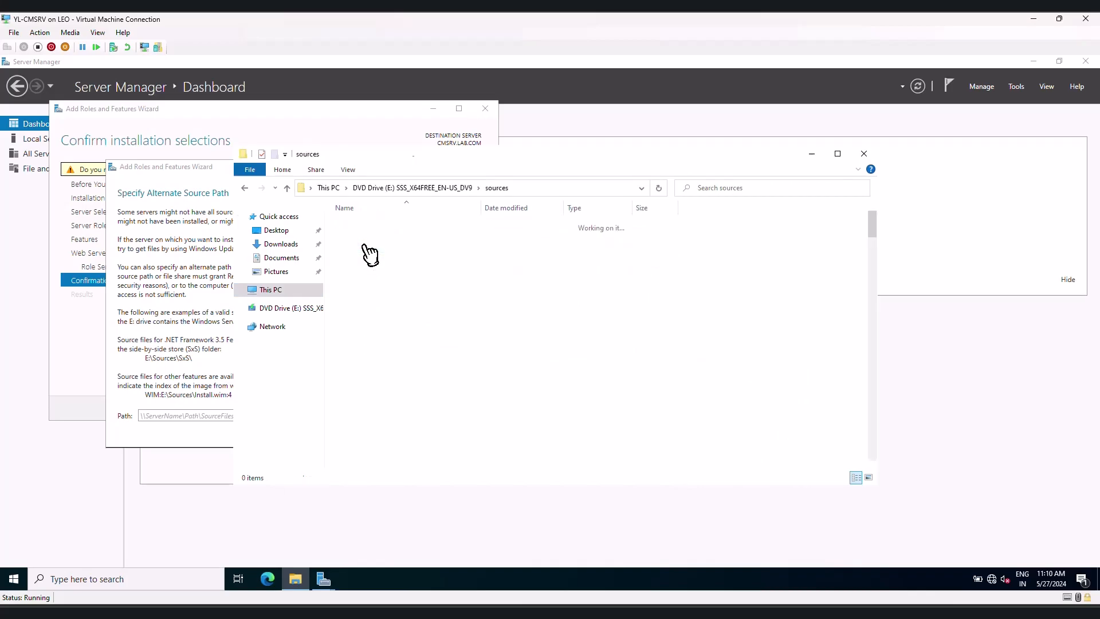
double_click(377, 297)
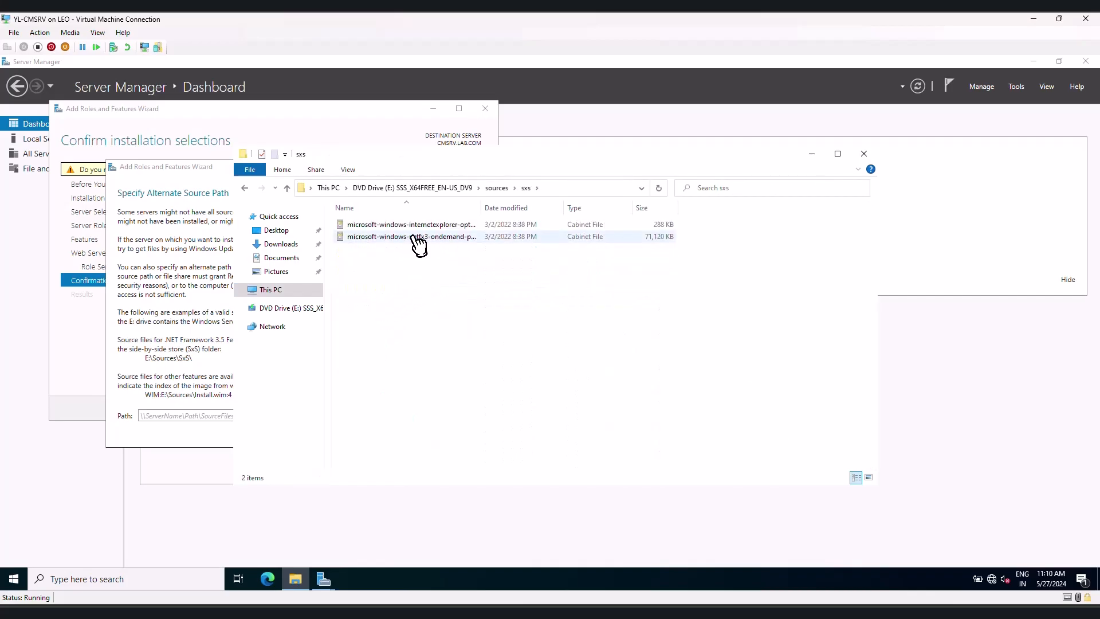
left_click(416, 237)
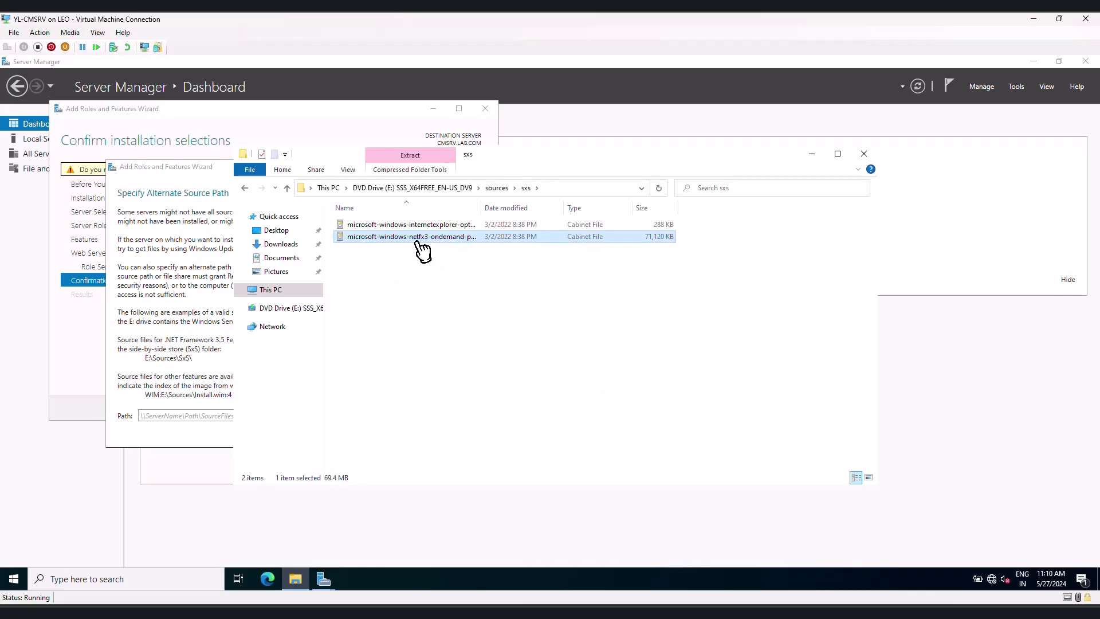
Copy the sxs folder's path and set E:\sources\sxs as the alternate source path for the installation.
left_click(551, 188)
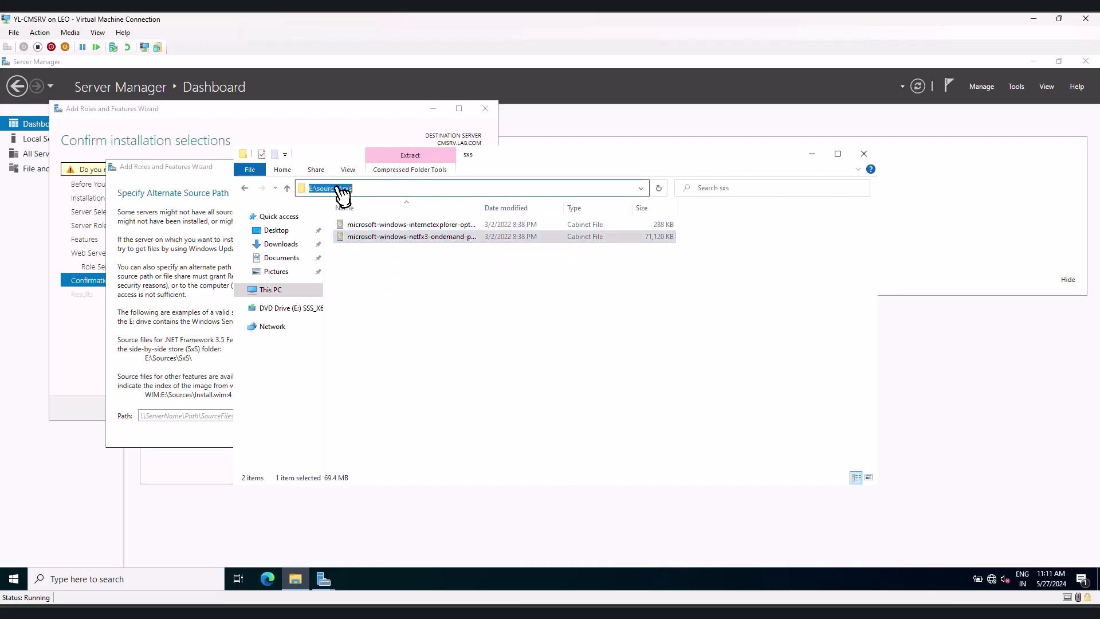
right_click(343, 195)
left_click(363, 223)
left_click(198, 417)
right_click(194, 412)
left_click(216, 452)
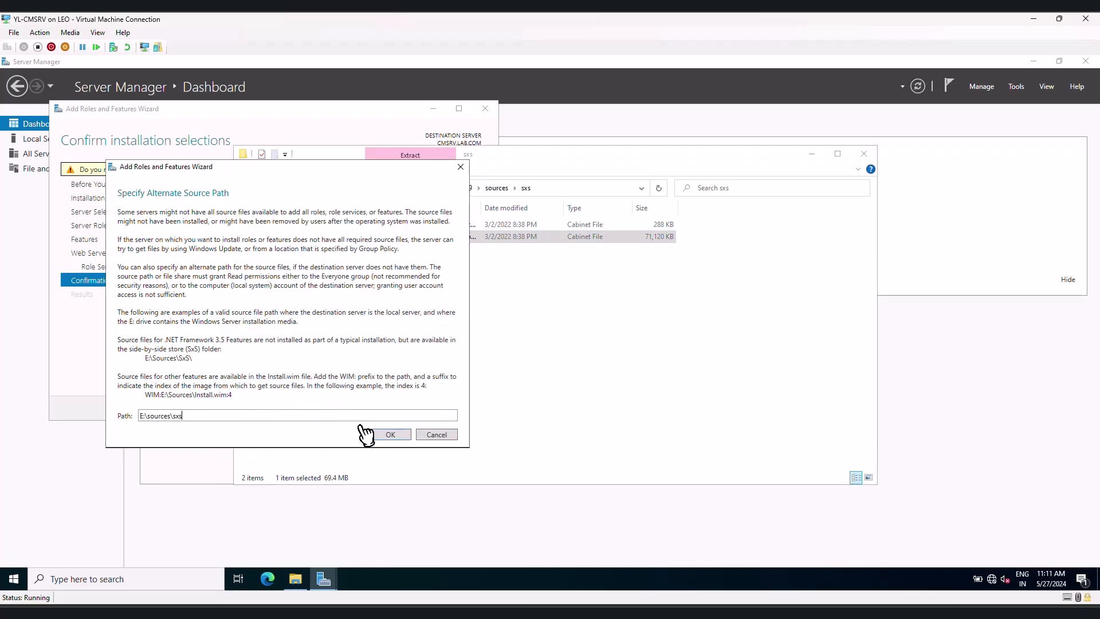
left_click(391, 435)
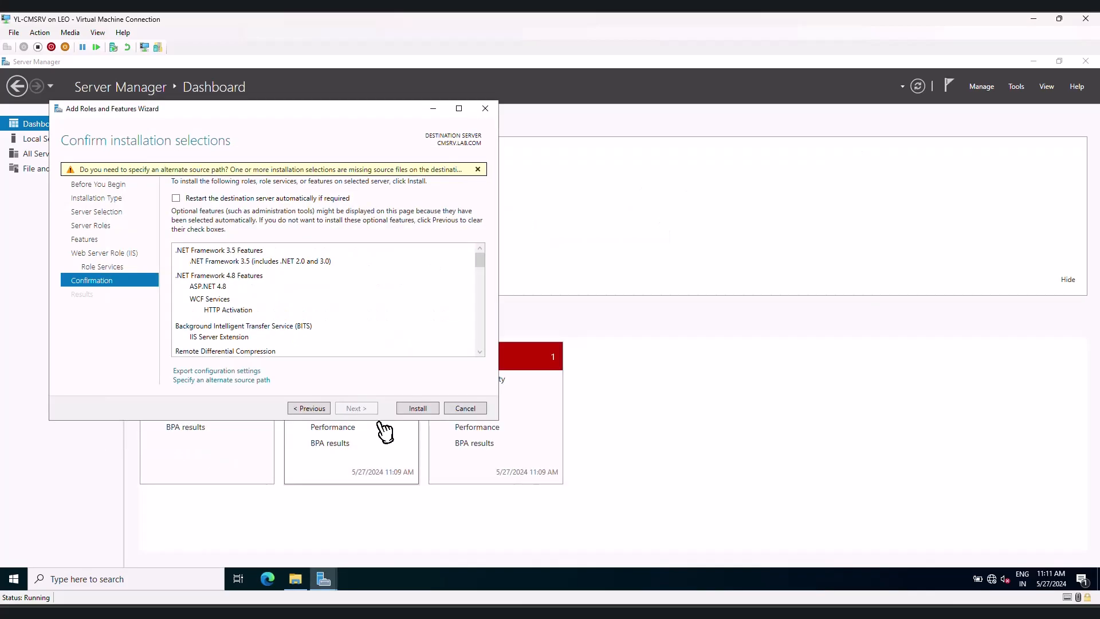
Start installing the selected roles and features on CMSRV and bring the sxs folder window back to the front.
left_click(417, 408)
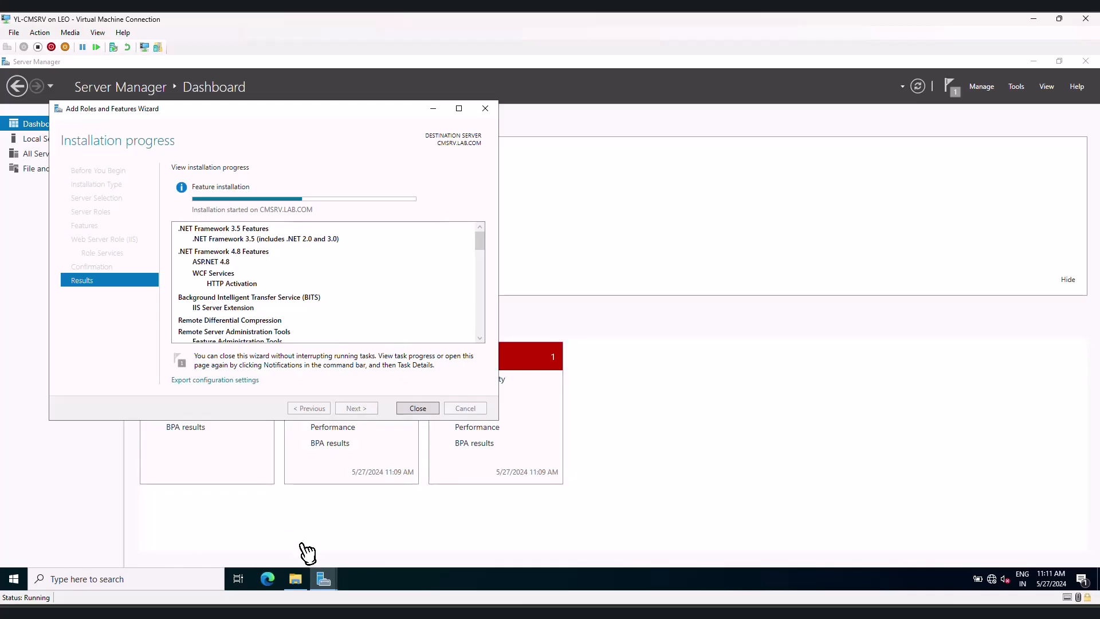
left_click(303, 586)
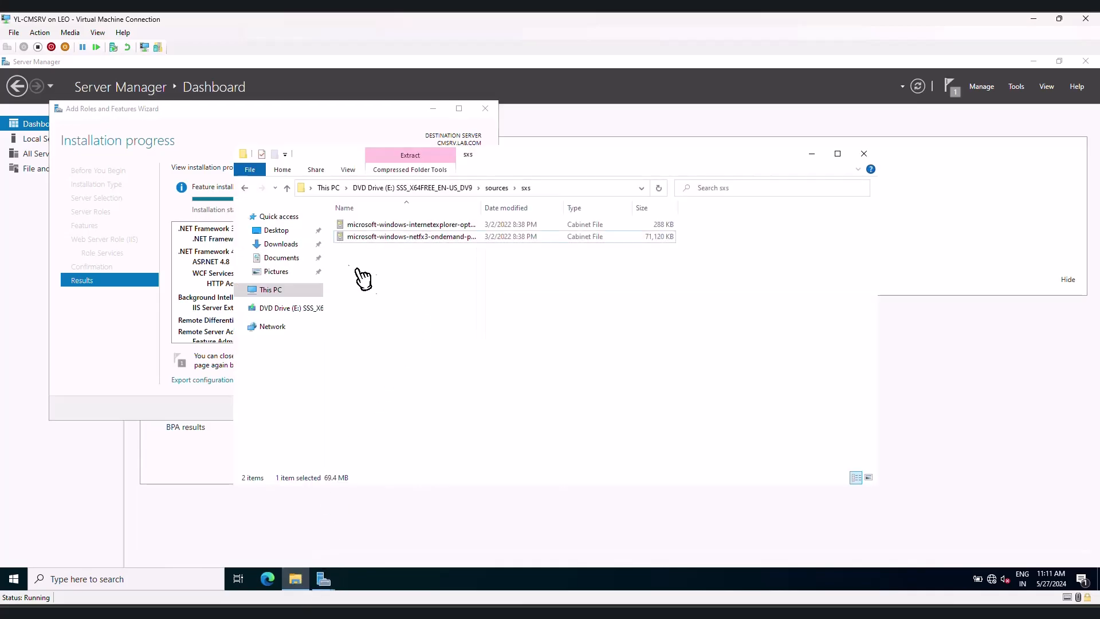
Start the SQL Server 2012 Native Client setup from sqlnativeclient.msi in Downloads and accept its license terms.
left_click(283, 246)
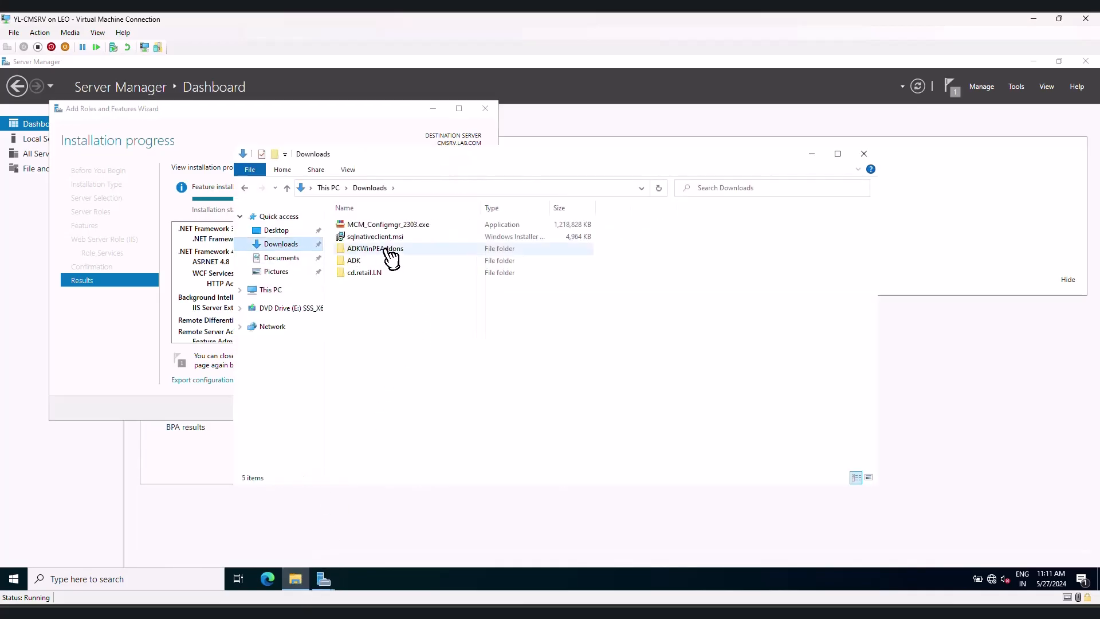
double_click(379, 237)
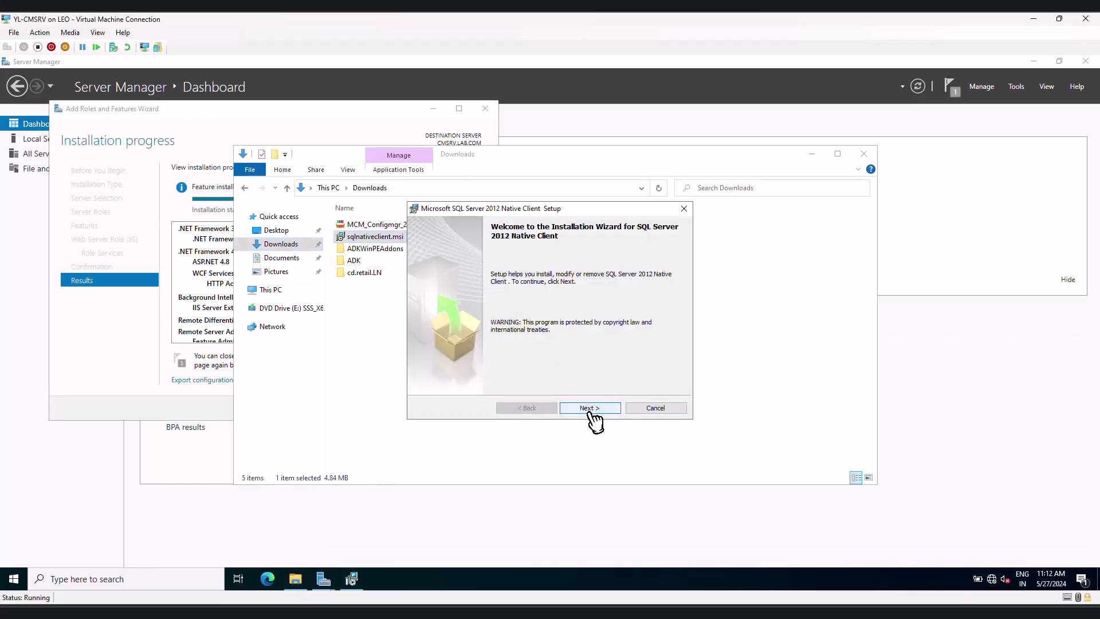
left_click(594, 414)
left_click(523, 365)
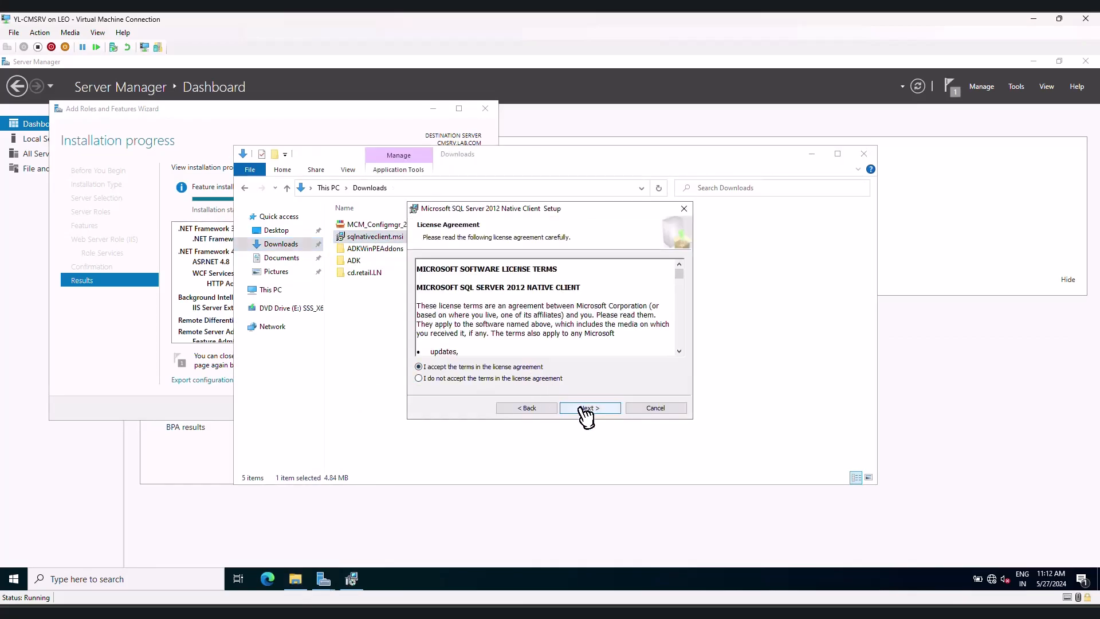
left_click(584, 410)
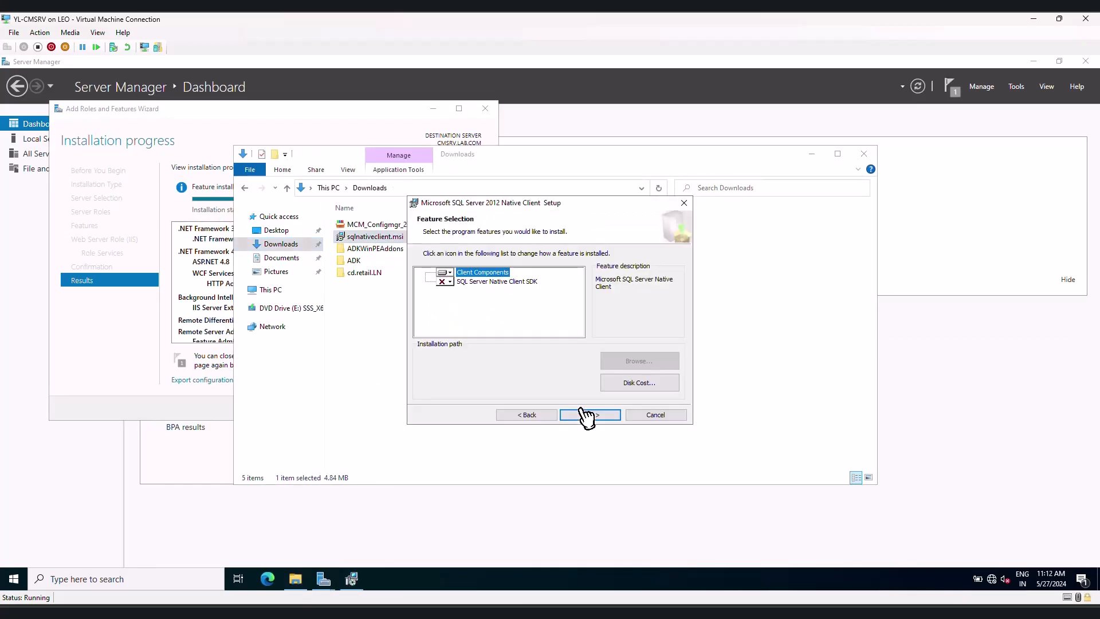
Set the SQL Server Native Client SDK to be installed entirely on the local hard drive and complete the installation.
left_click(445, 282)
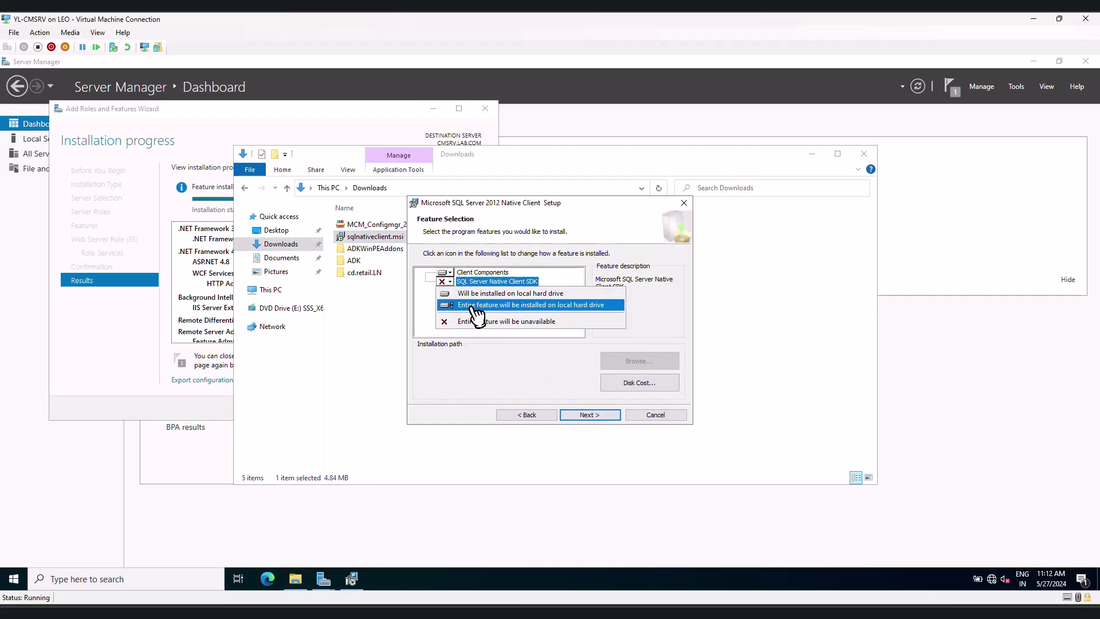
left_click(525, 305)
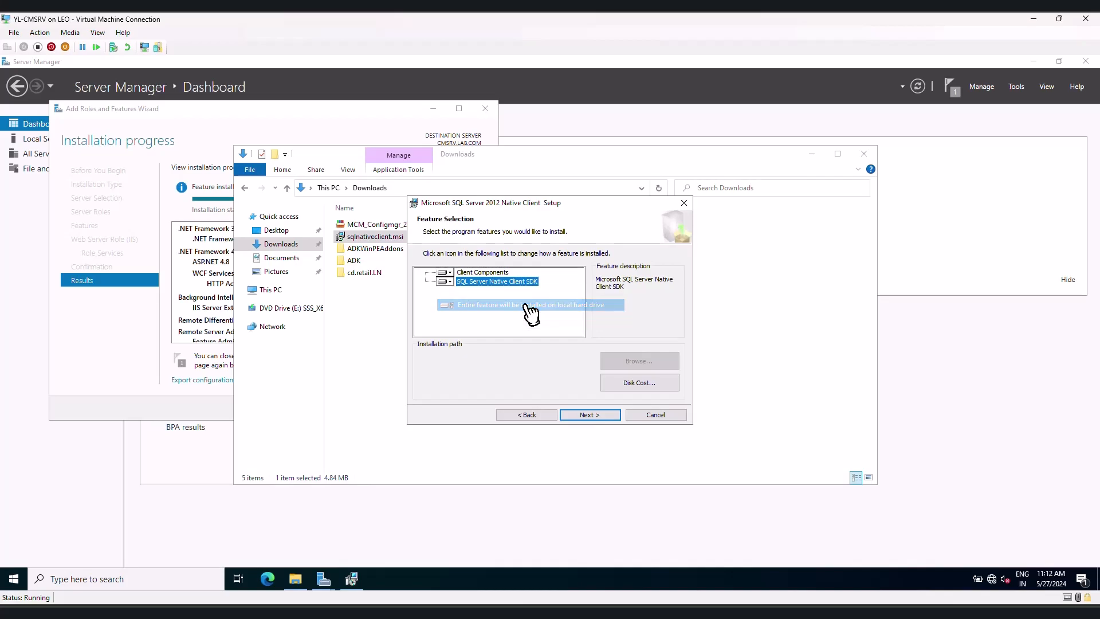
left_click(602, 414)
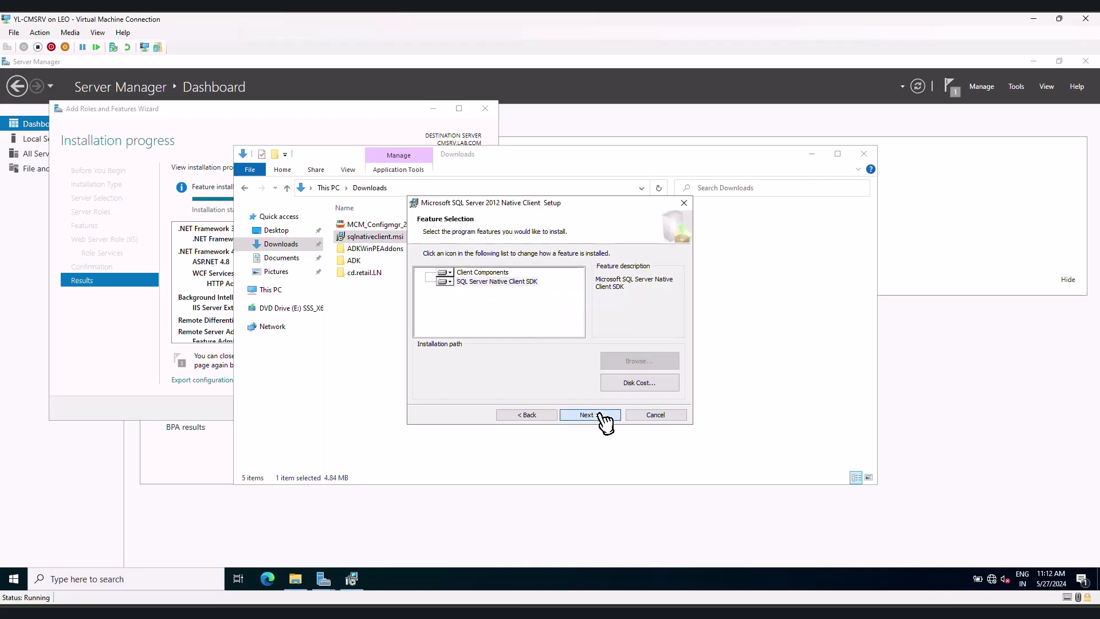
left_click(599, 413)
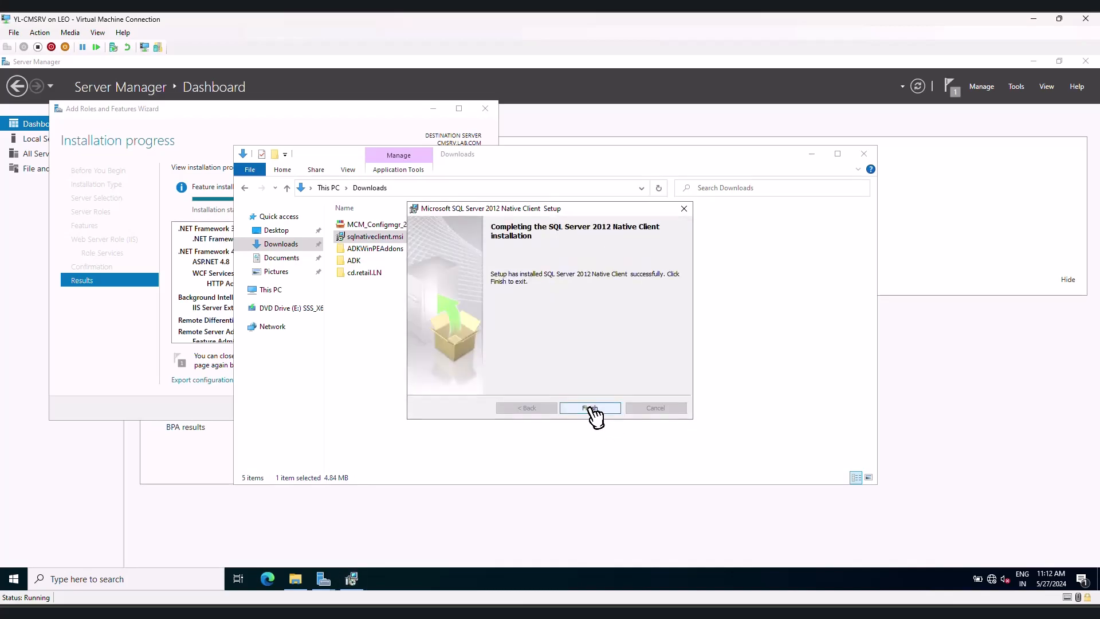
left_click(591, 409)
Permanently delete sqlnativeclient.msi, the ADKWinPEAddons and ADK folders, and MCM_Configmgr_2303.exe from Downloads.
left_click_drag(606, 237, 352, 263)
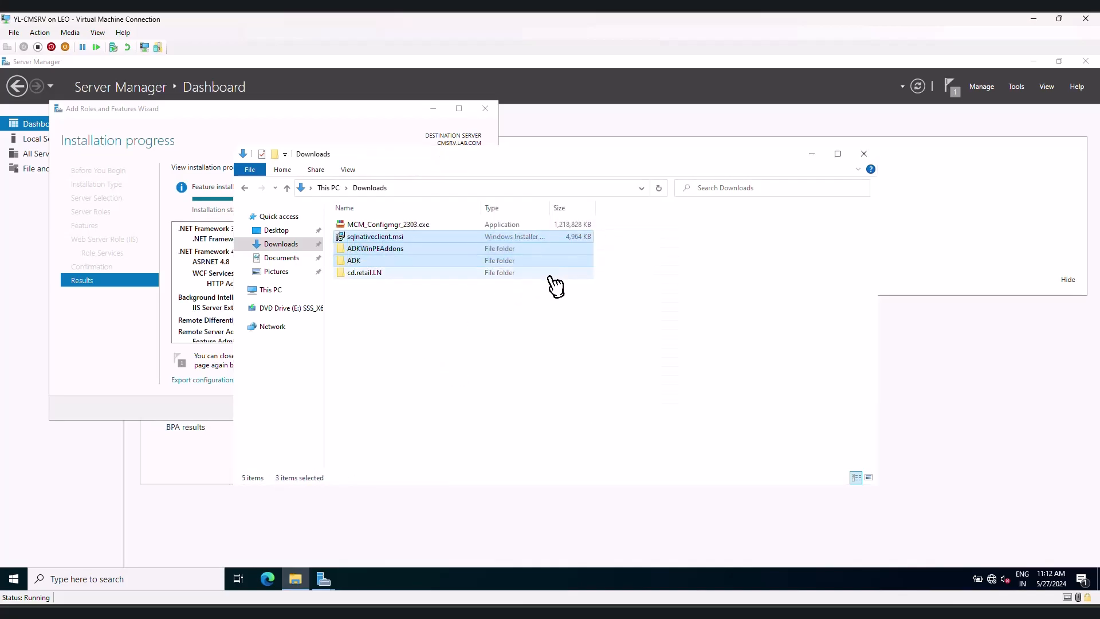
key("shift+Delete")
key("Return")
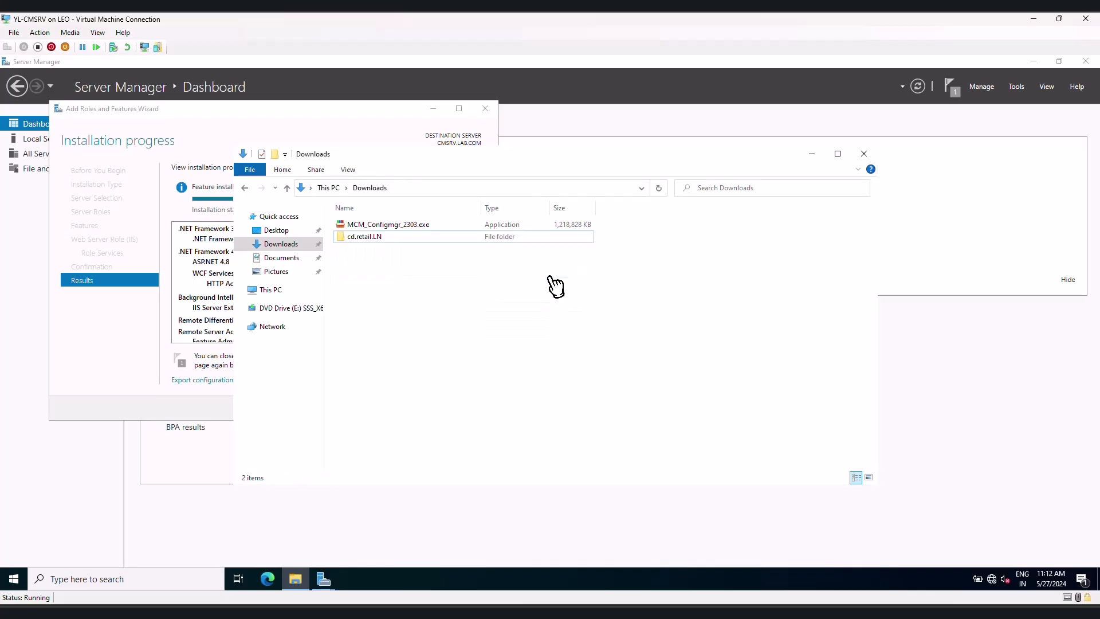
left_click(385, 242)
left_click(385, 227)
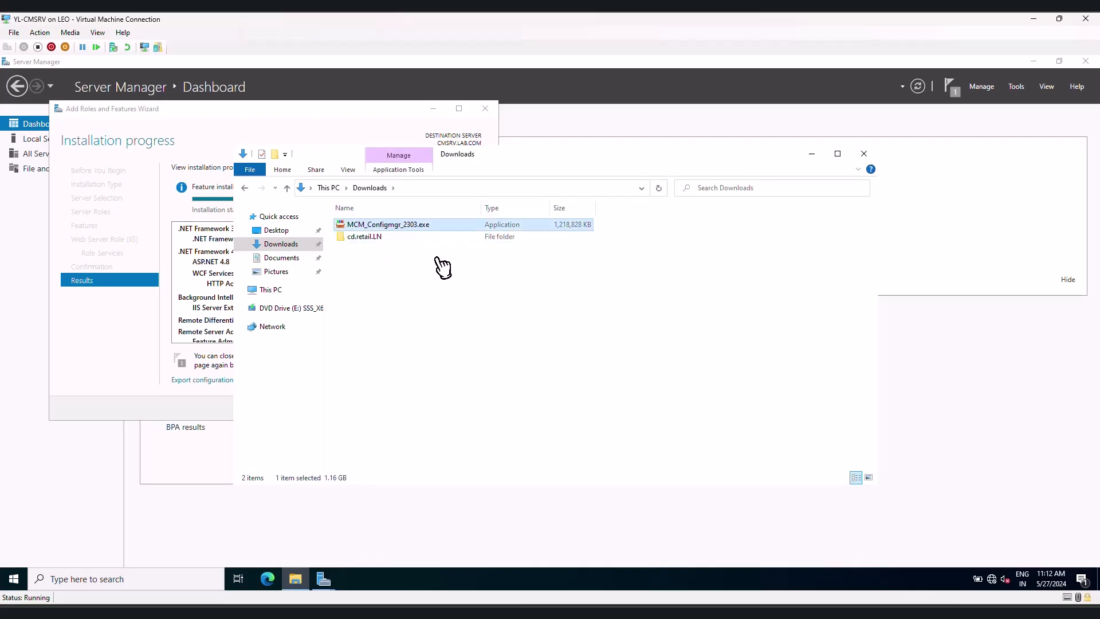
key("shift+Delete")
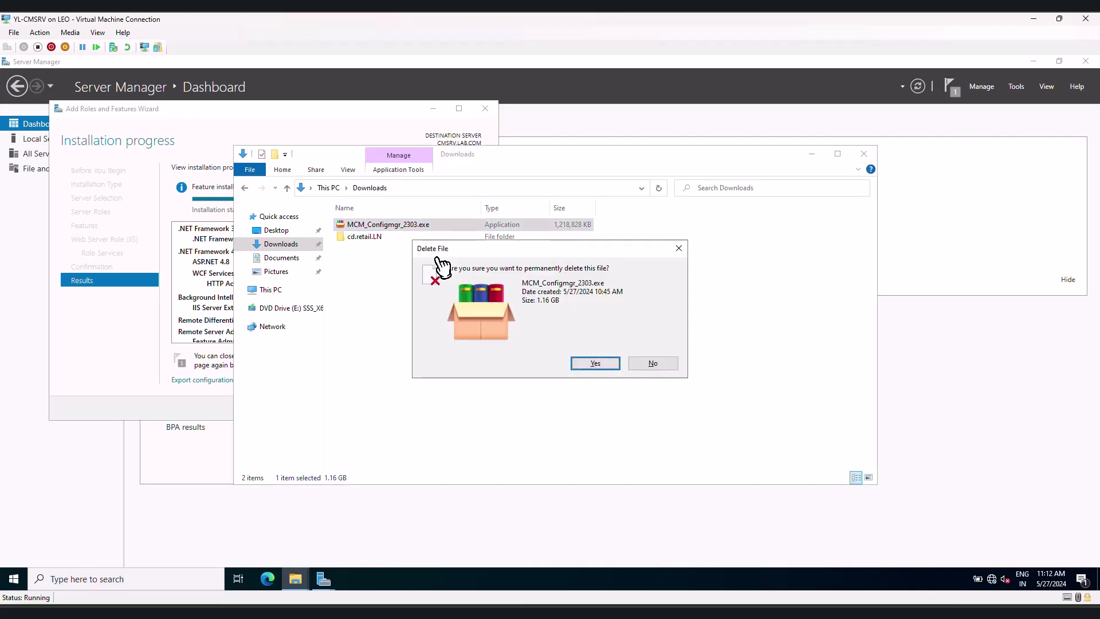
key("Return")
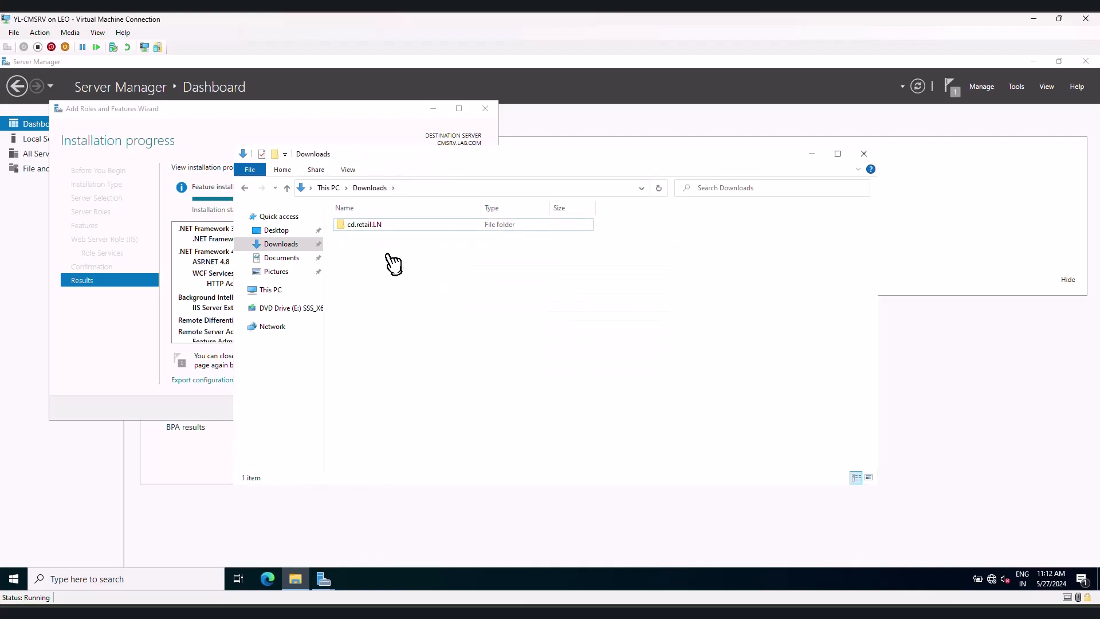
Launch splash.hta from the cd.retail.LN folder and bring the Microsoft Configuration Manager window to the front.
double_click(391, 226)
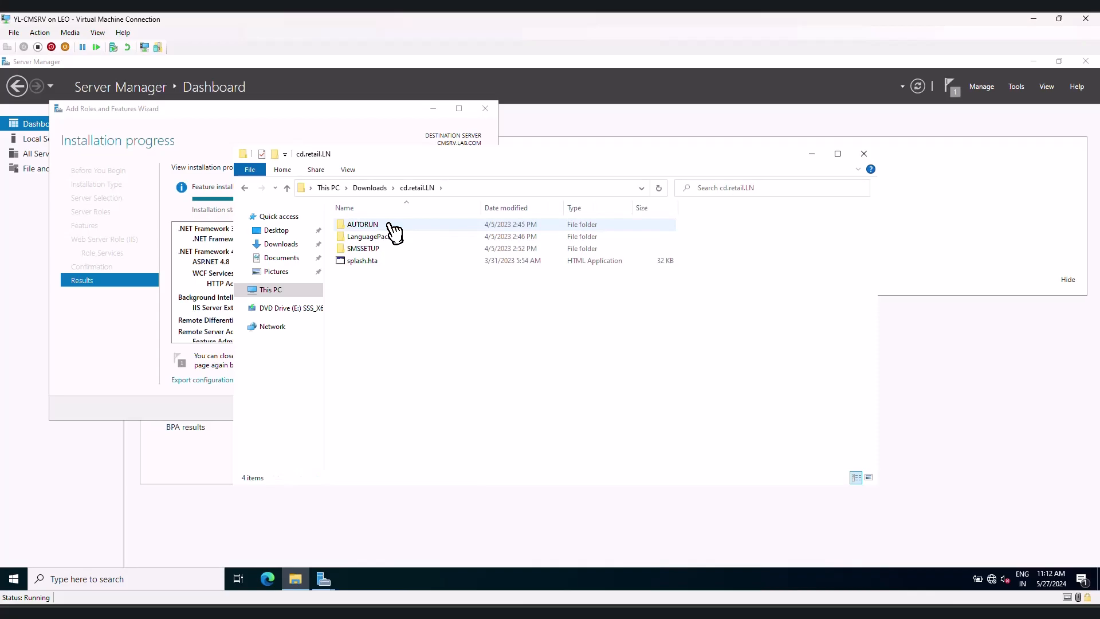
left_click(364, 261)
double_click(364, 262)
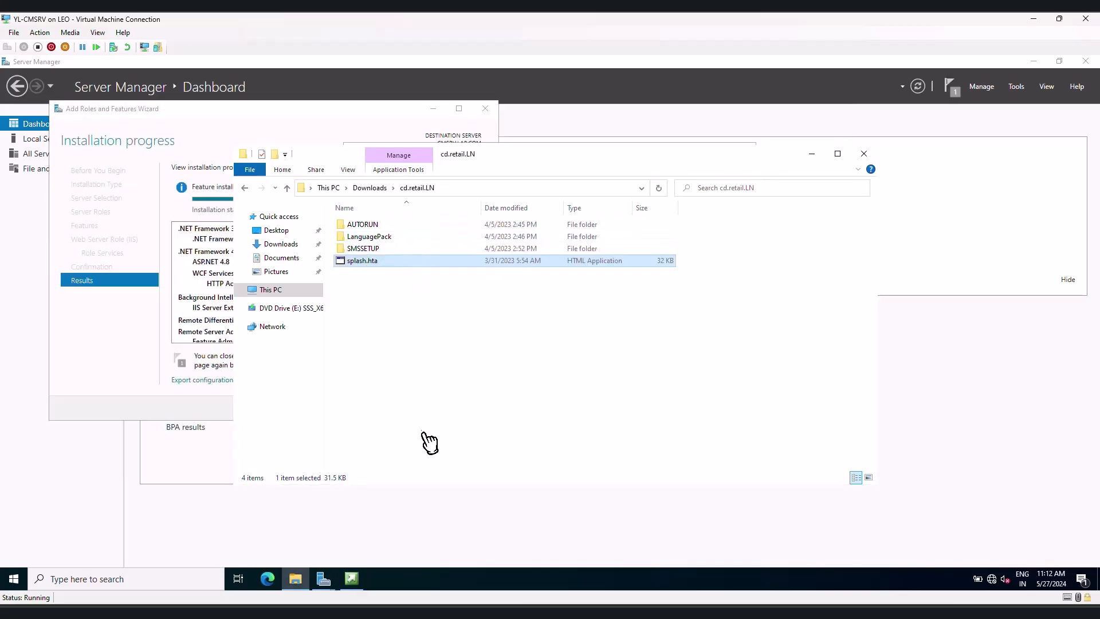
left_click(351, 579)
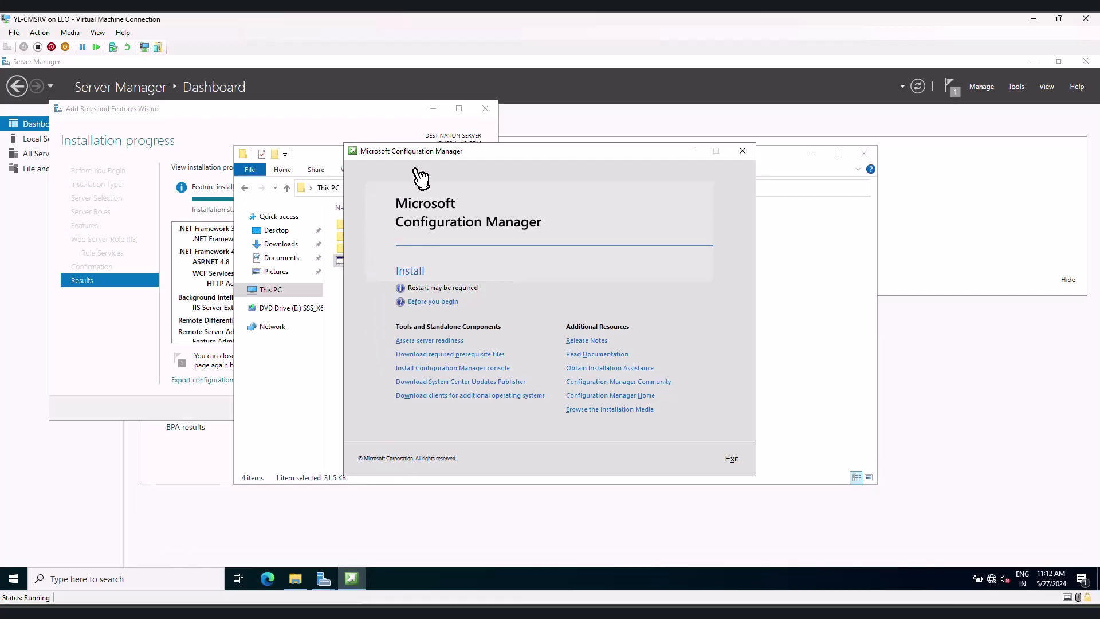
left_click_drag(499, 153, 615, 199)
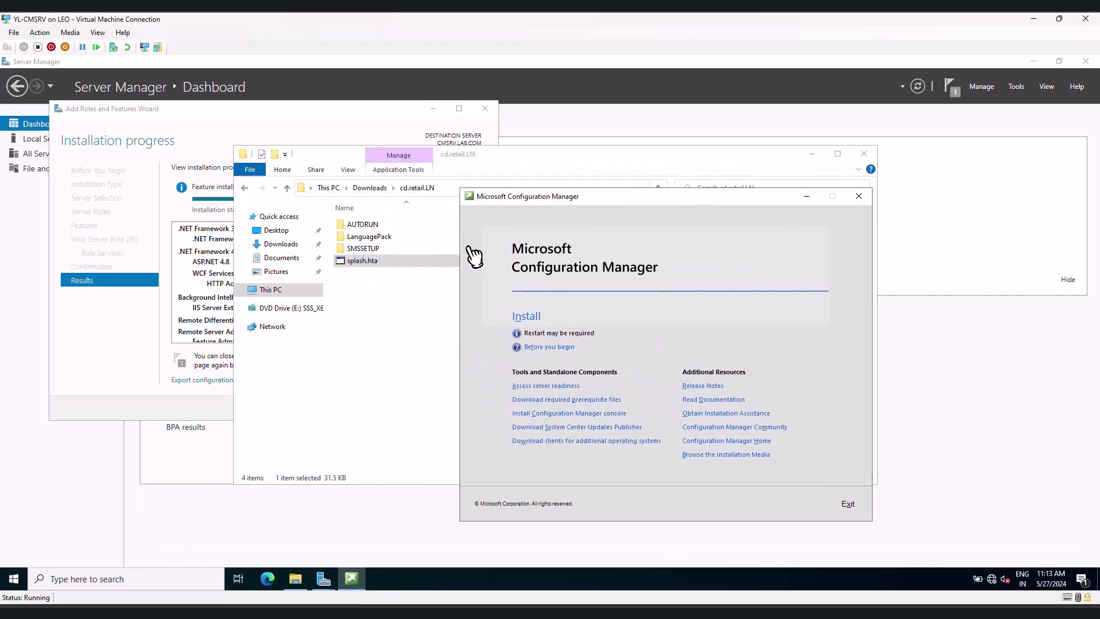
left_click_drag(532, 203, 433, 201)
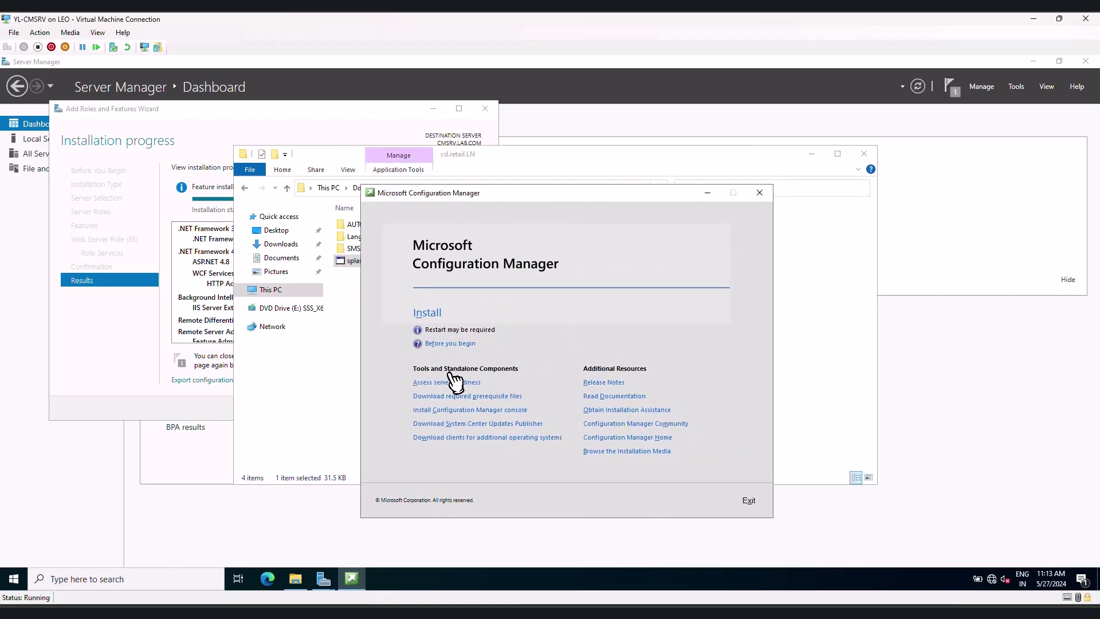
Choose to download the required prerequisite files and create a PreCHecks folder under Downloads as their destination.
left_click(510, 400)
left_click(508, 401)
left_click(649, 309)
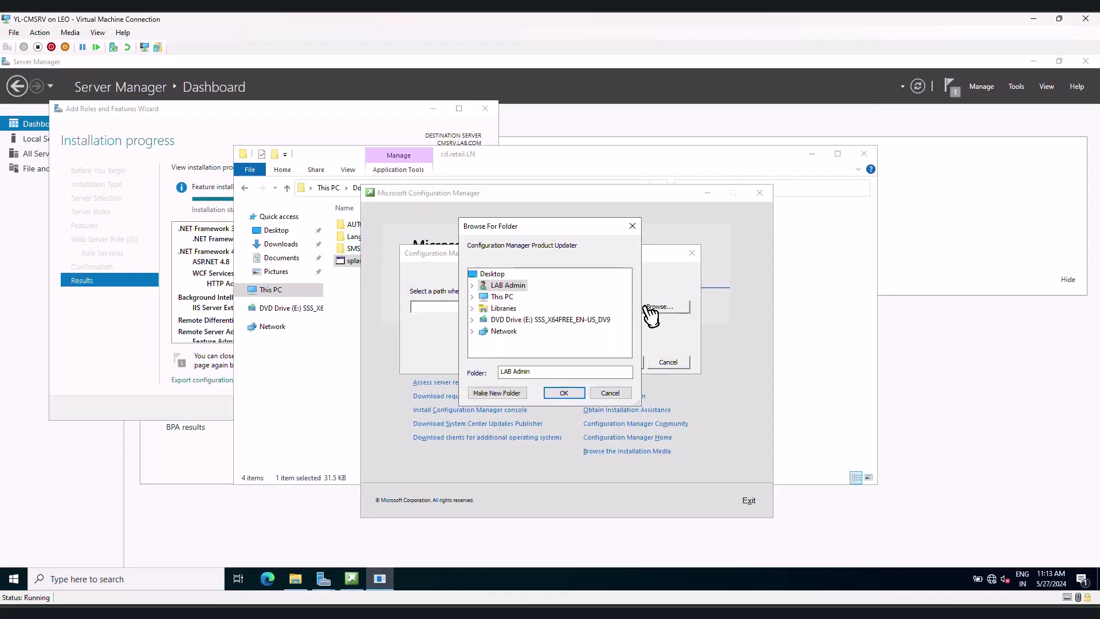
left_click(490, 298)
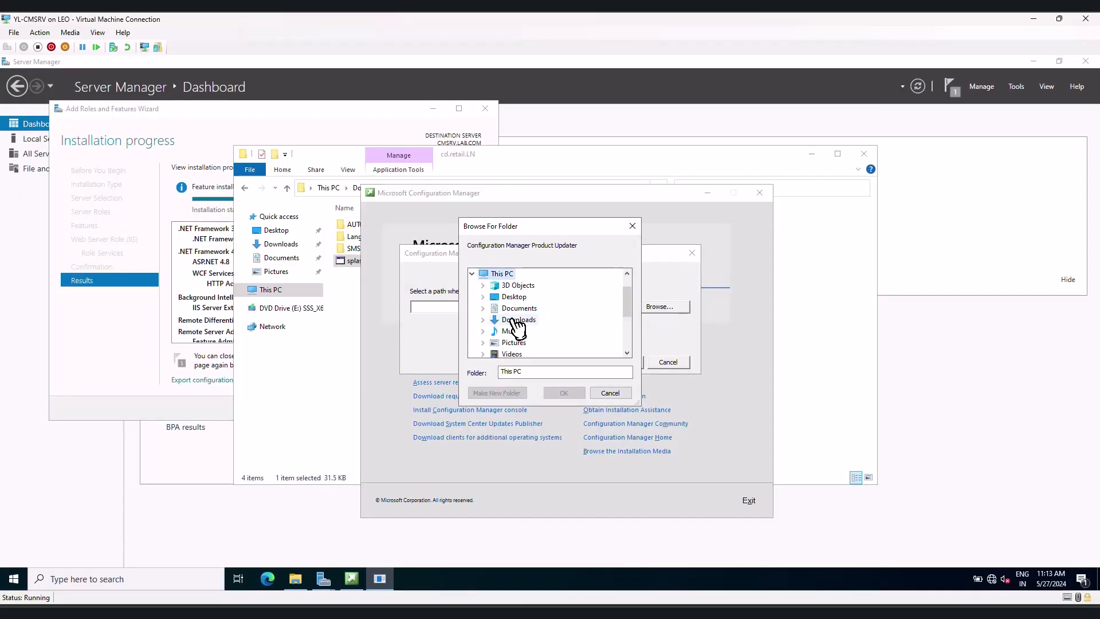
left_click(522, 312)
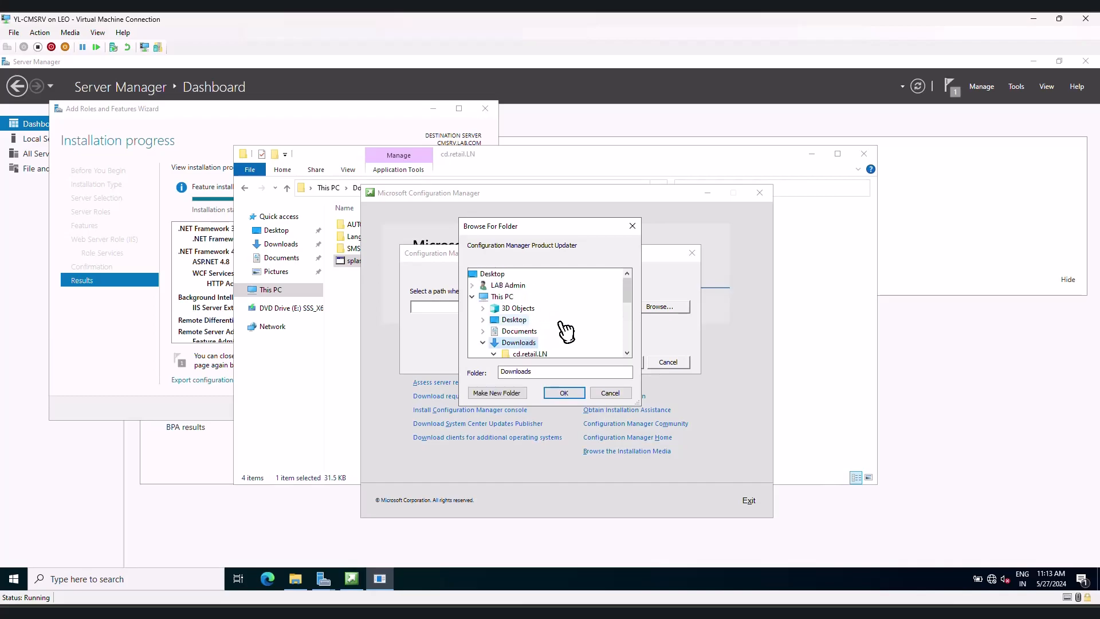
left_click(497, 393)
type("PreCHecks")
left_click(564, 394)
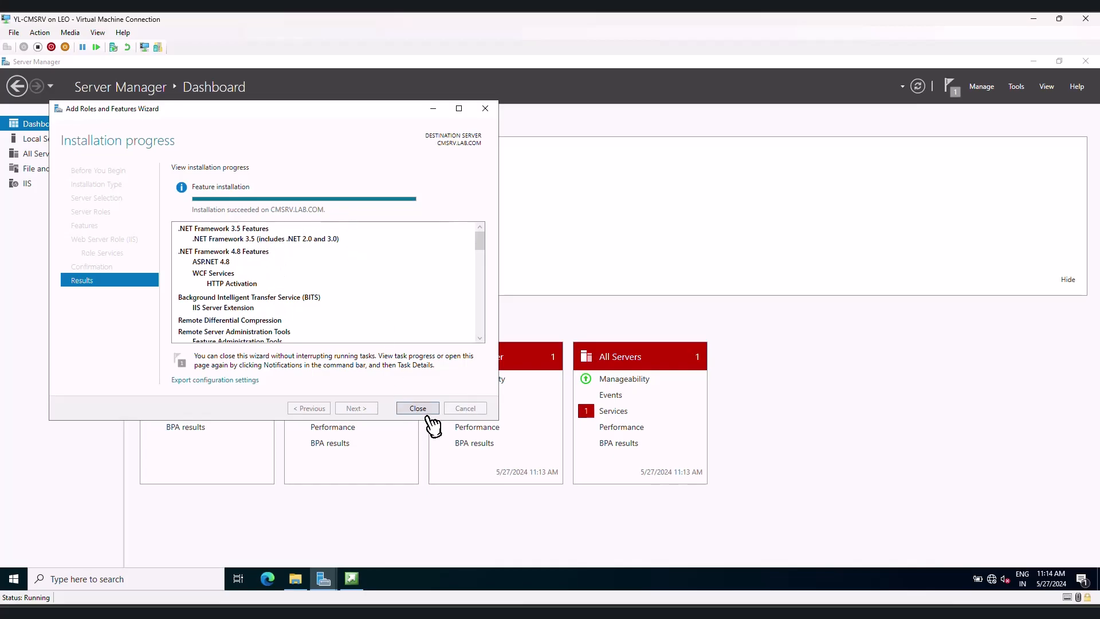
Close the roles and features wizard and check the PreCHecks folder in Downloads, closing File Explorer when done.
left_click(427, 411)
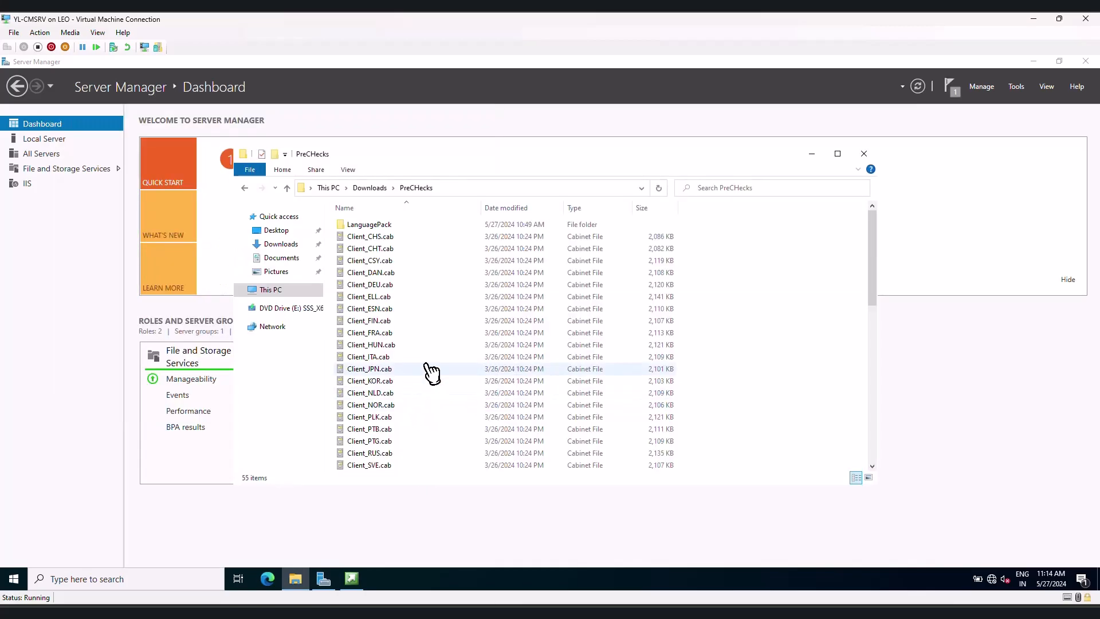
left_click(371, 188)
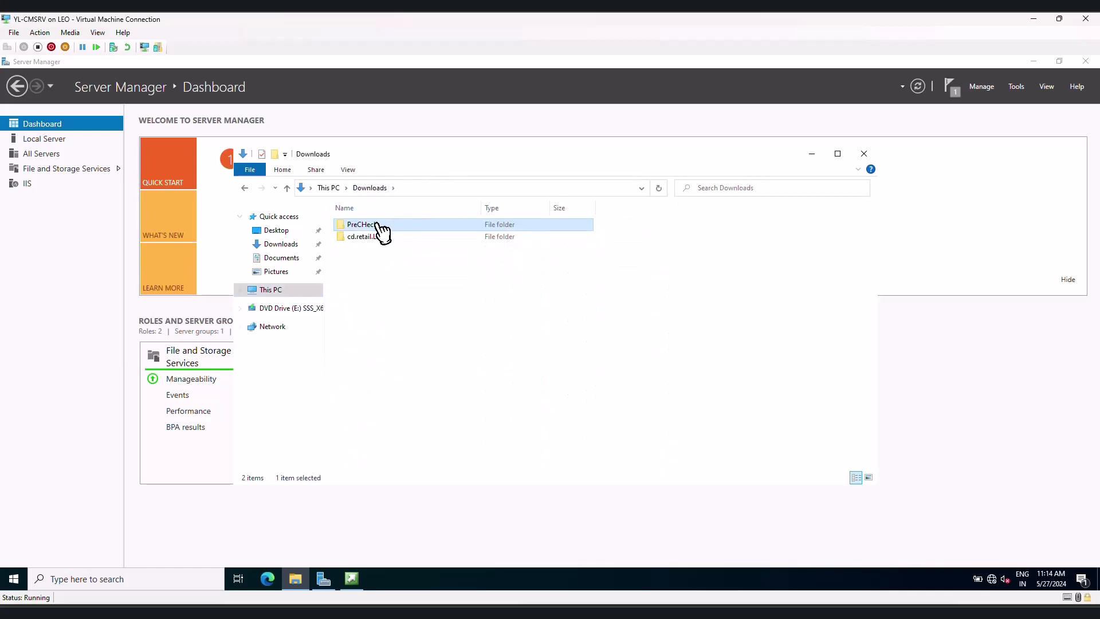
double_click(373, 224)
left_click(384, 190)
left_click(866, 155)
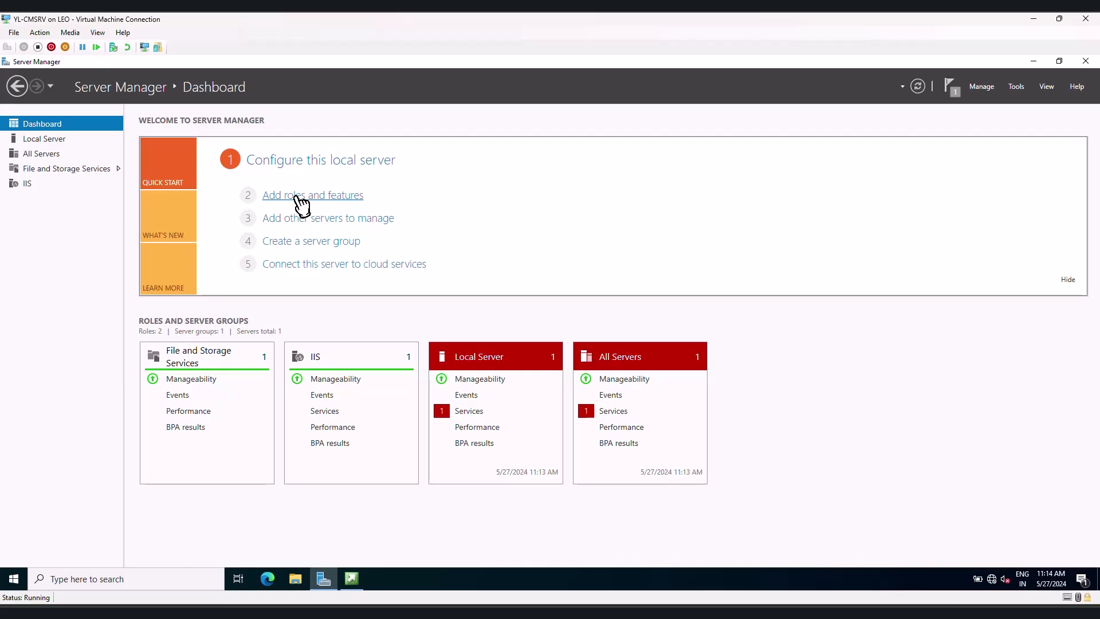
Start a role-based installation on CMSRV, add Windows Server Update Services with its required features, and continue to the WSUS role services.
left_click(332, 202)
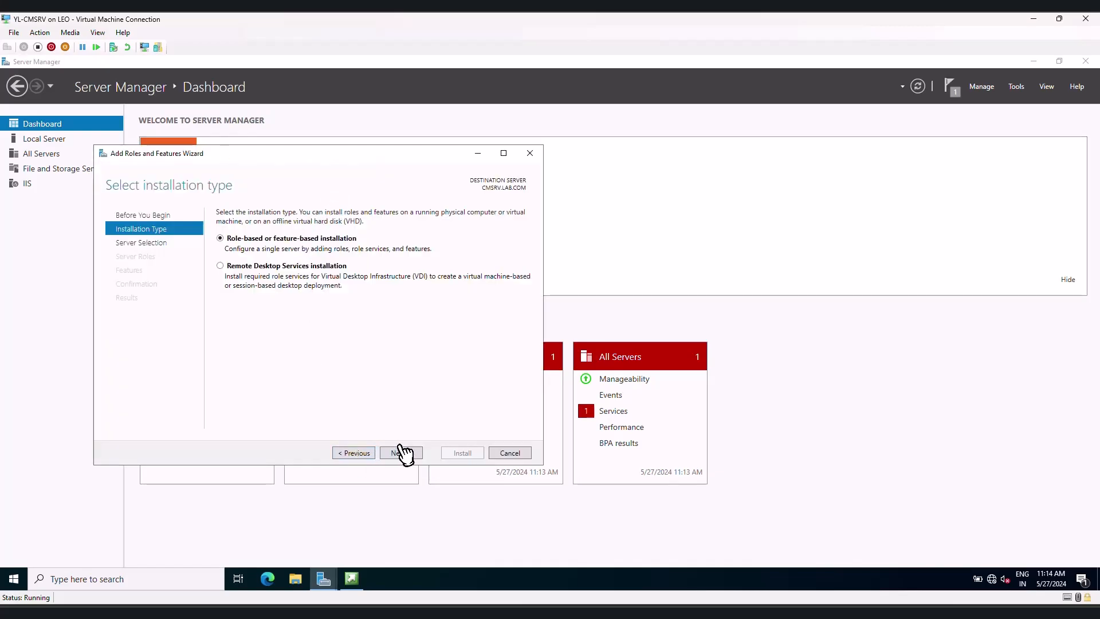
left_click(401, 453)
left_click(401, 453)
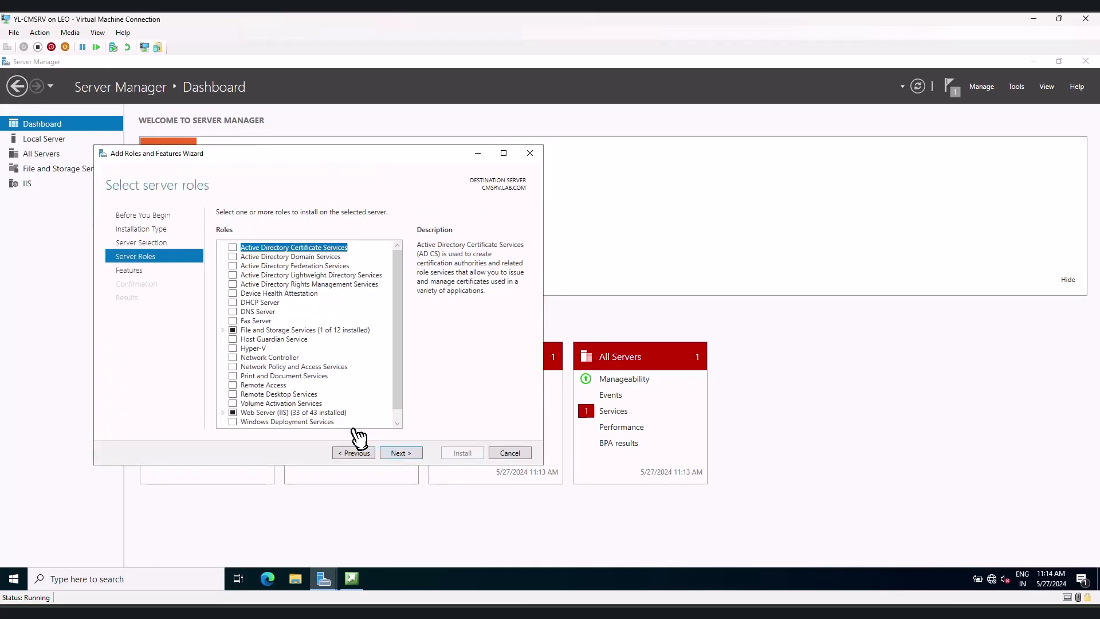
scroll(241, 423, "down", 1)
left_click(234, 421)
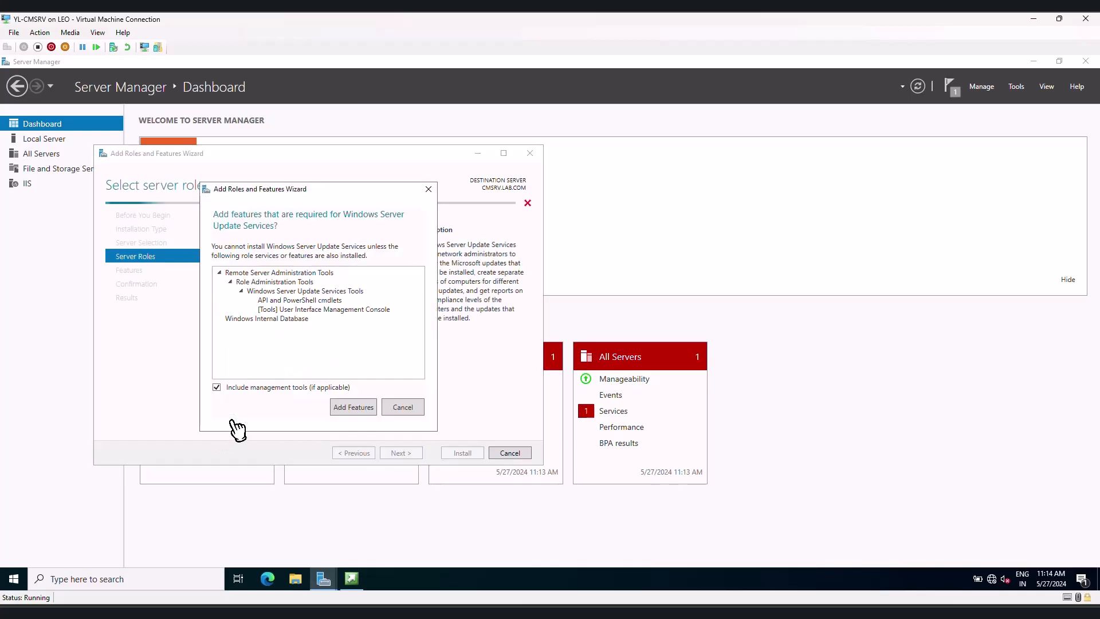
left_click(355, 407)
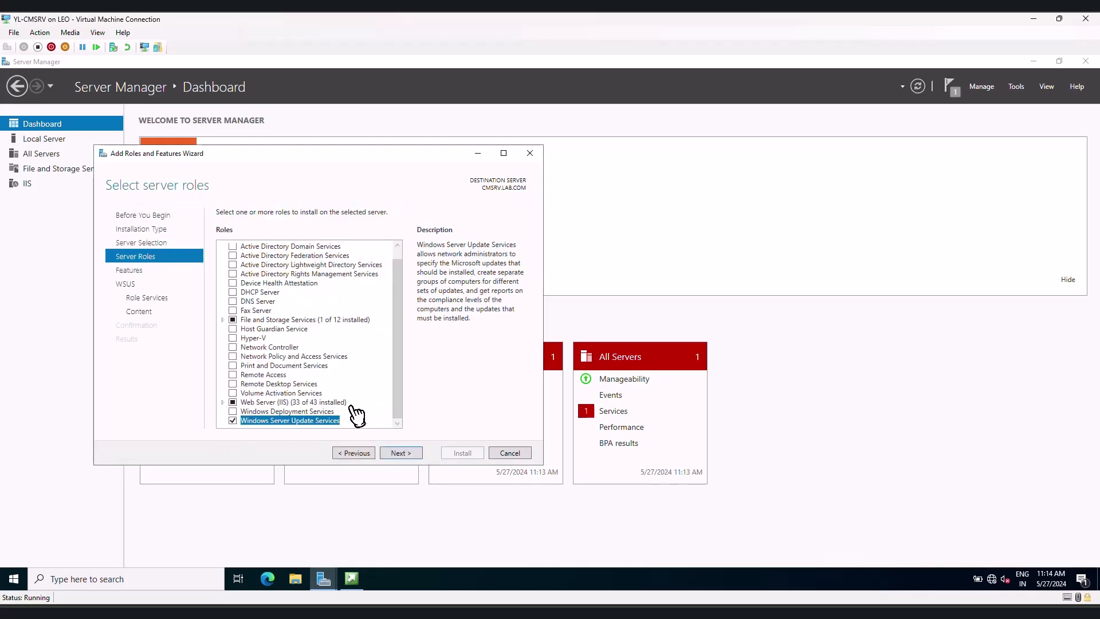
left_click(404, 453)
left_click(406, 453)
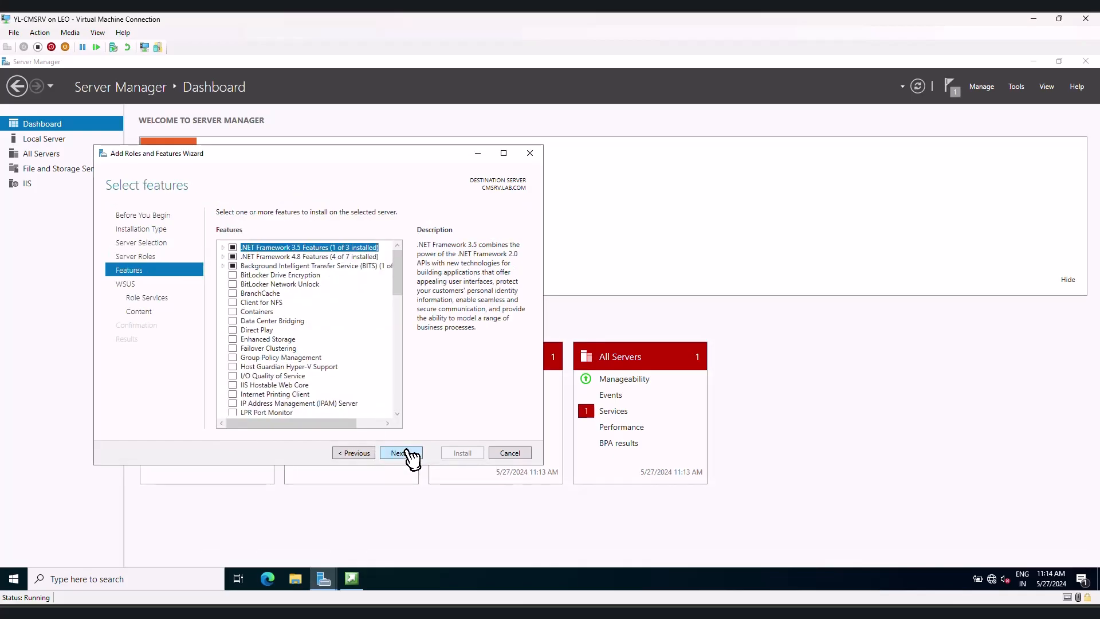
left_click(408, 454)
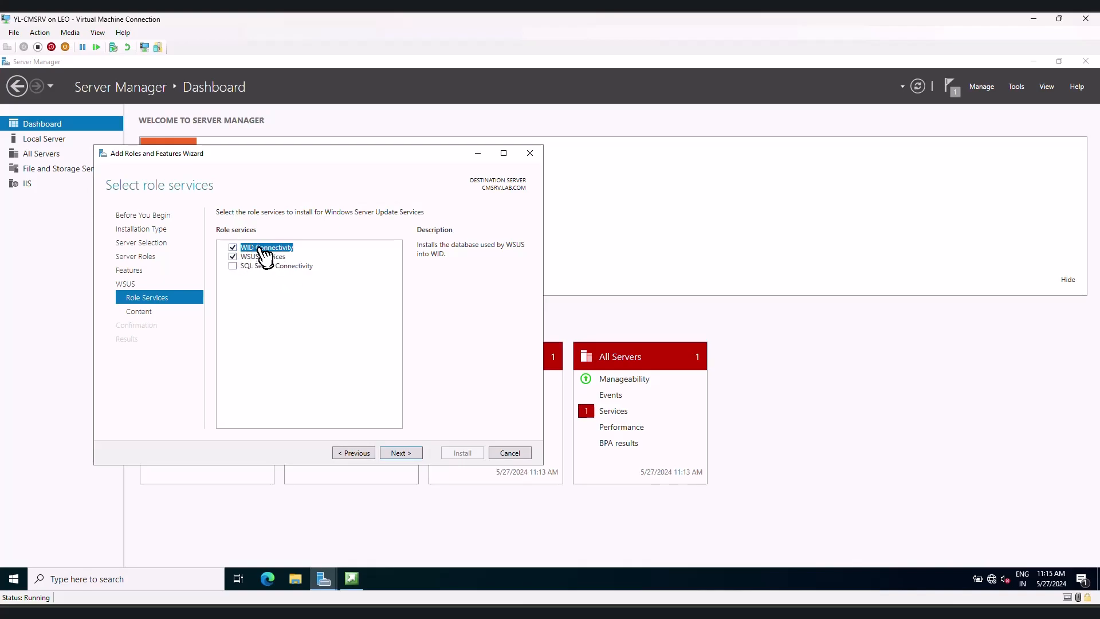
left_click(233, 247)
left_click(233, 266)
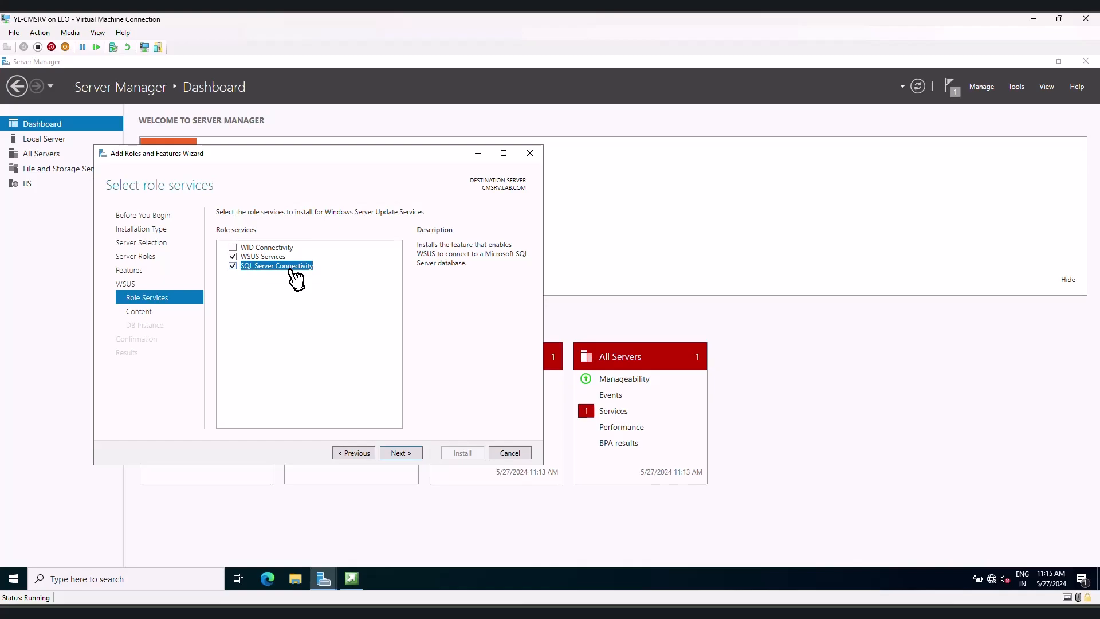
left_click(233, 266)
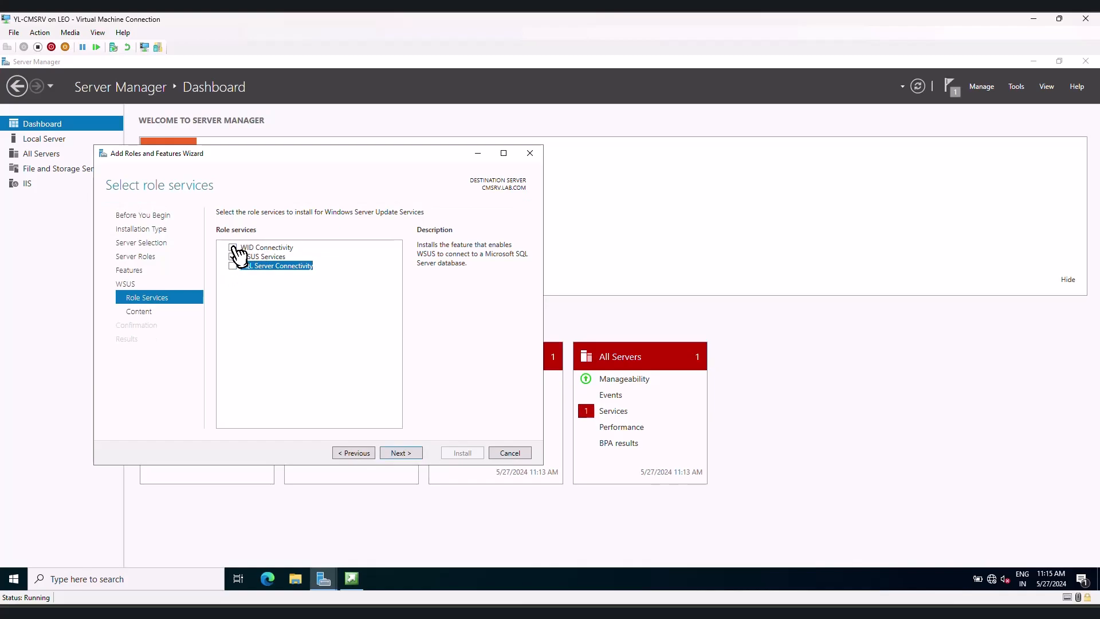
left_click(233, 248)
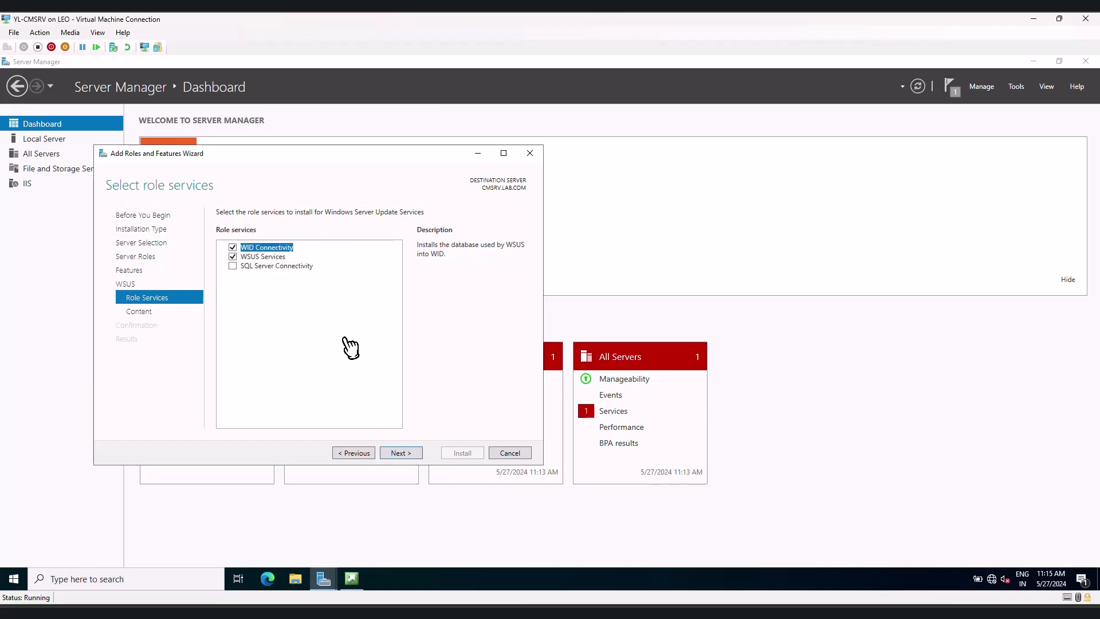
Accept WID Connectivity and WSUS Services as the role services and continue to the content location selection.
left_click(401, 453)
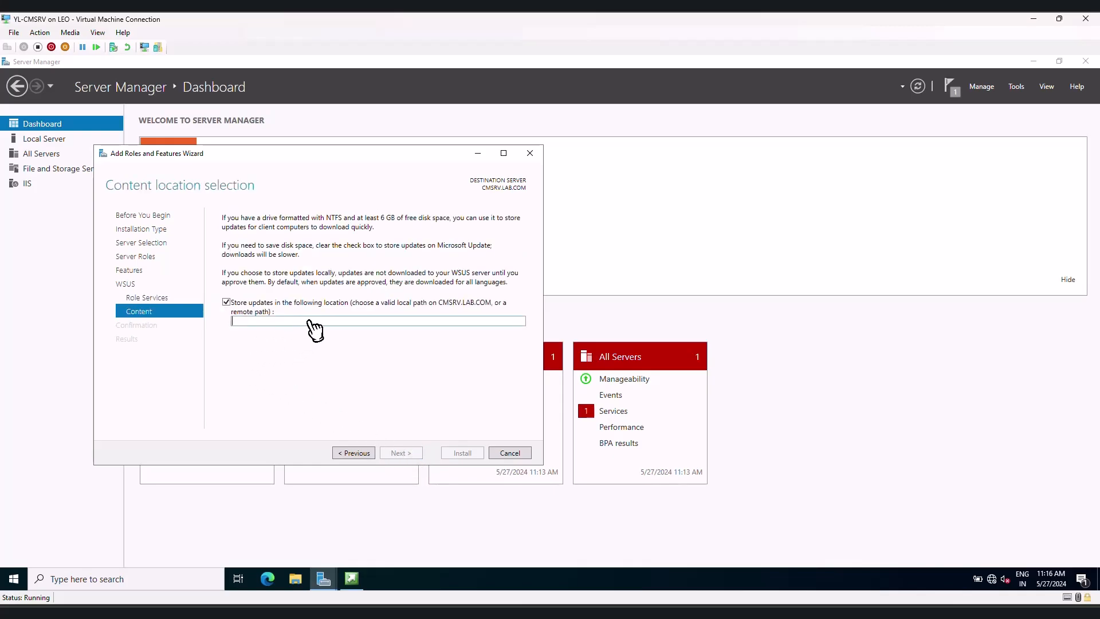
Create a folder named WSUS_Files on the CMDB (D:) drive in File Explorer and open it.
left_click(298, 580)
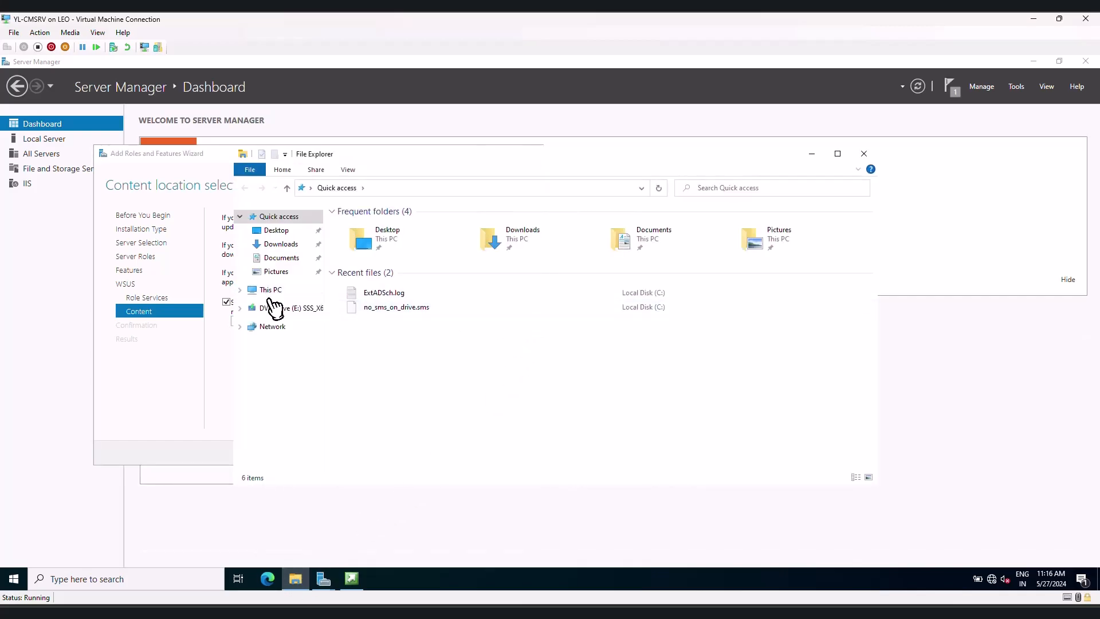
left_click(271, 290)
double_click(538, 358)
right_click(395, 300)
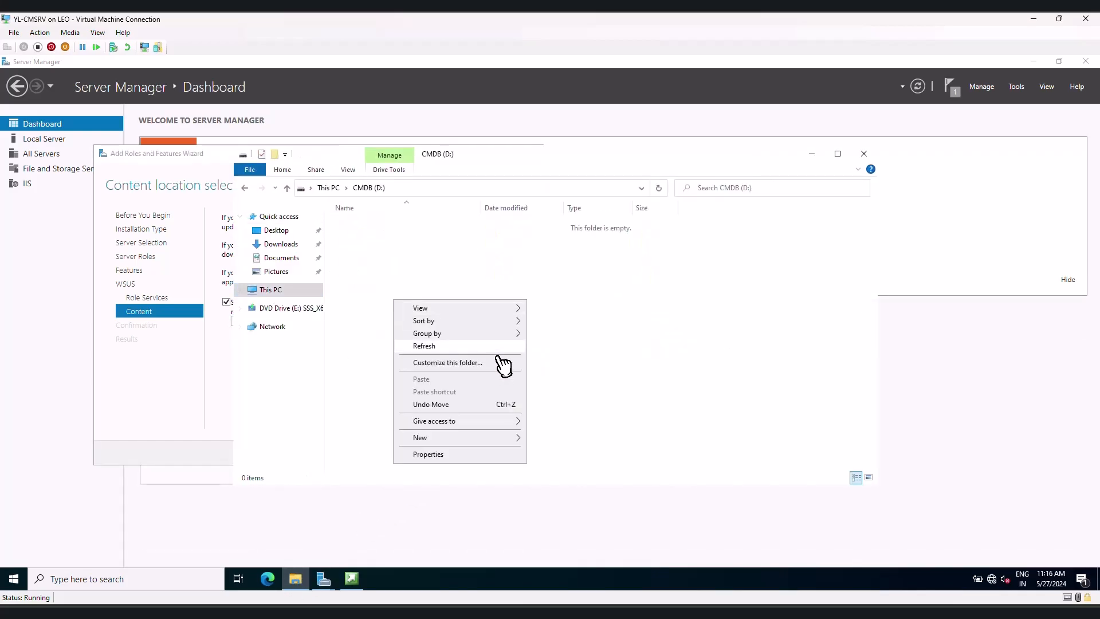
mouse_move(469, 448)
left_click(559, 440)
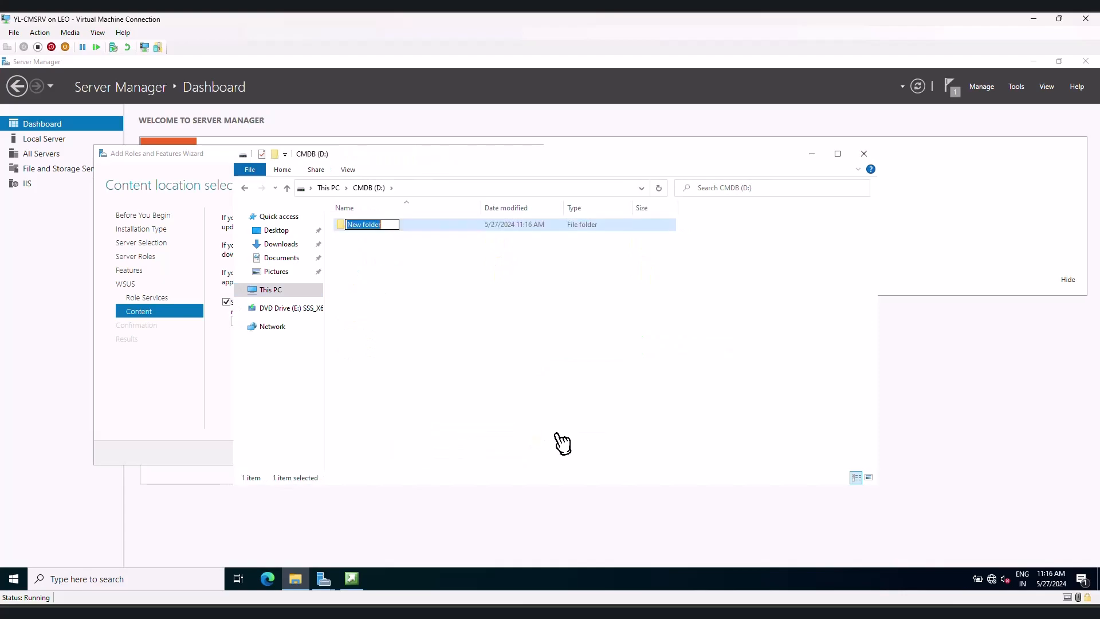
type("WSUS_Files")
key("Return")
key("Return")
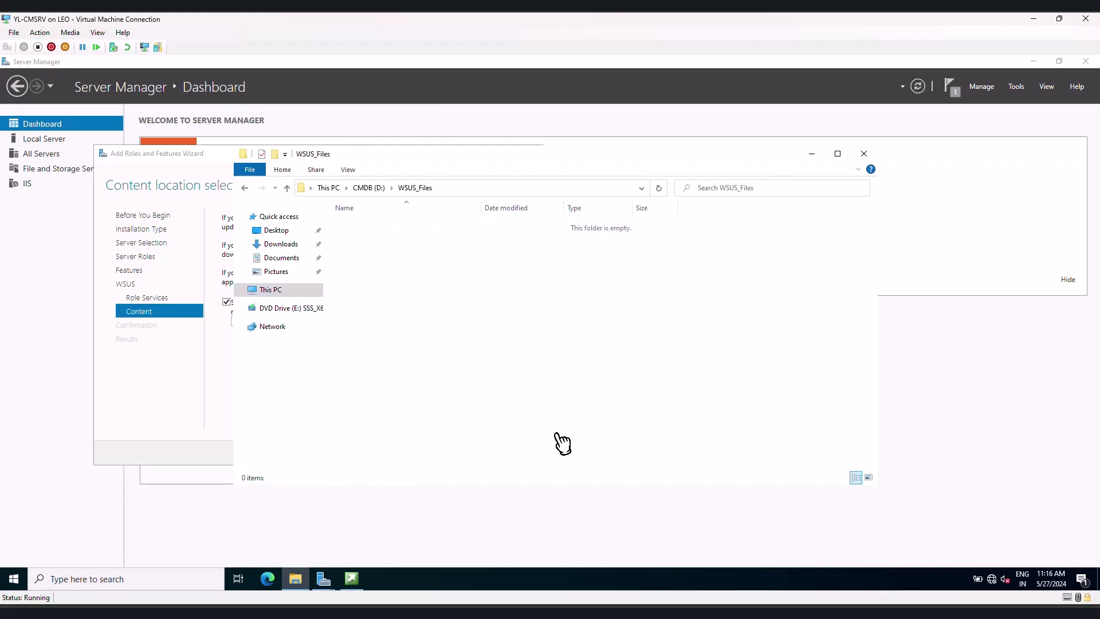
Copy the WSUS_Files folder path and enter D:\WSUS_Files as the location for storing updates in the roles wizard.
left_click(450, 189)
right_click(339, 191)
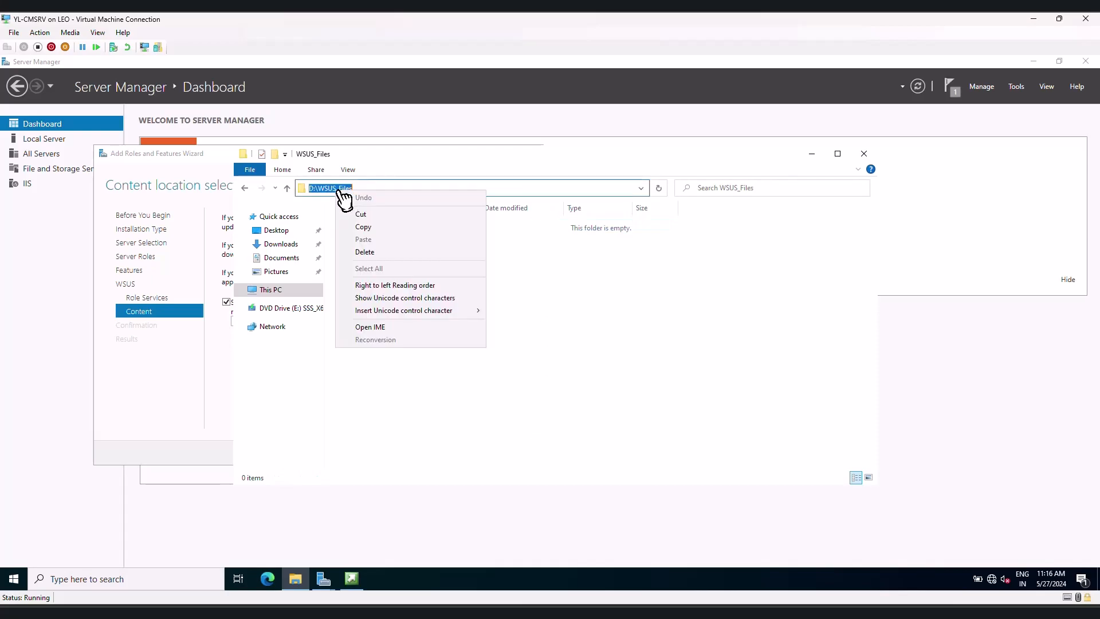
left_click(366, 227)
left_click(229, 359)
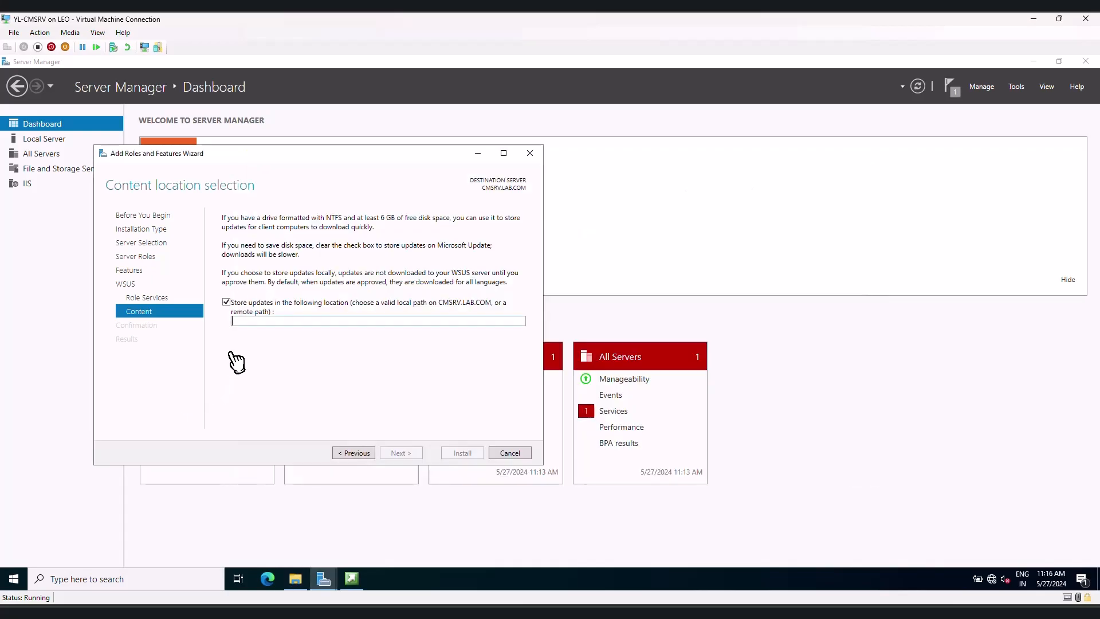
right_click(265, 322)
left_click(295, 357)
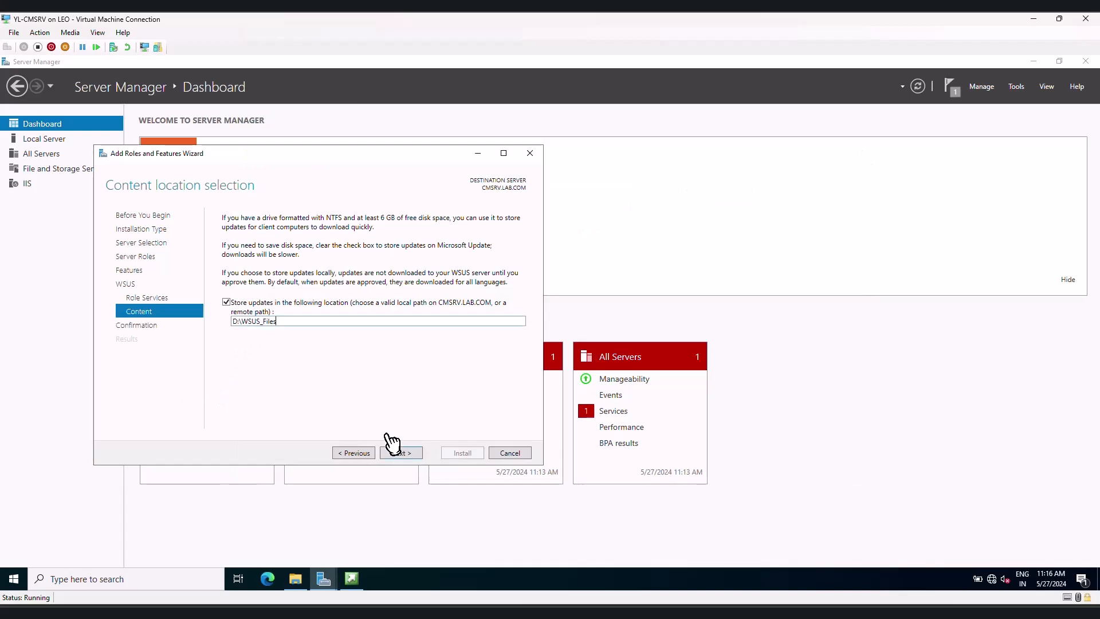
Continue to the confirmation, install the WSUS role and launch its post-installation tasks.
left_click(398, 454)
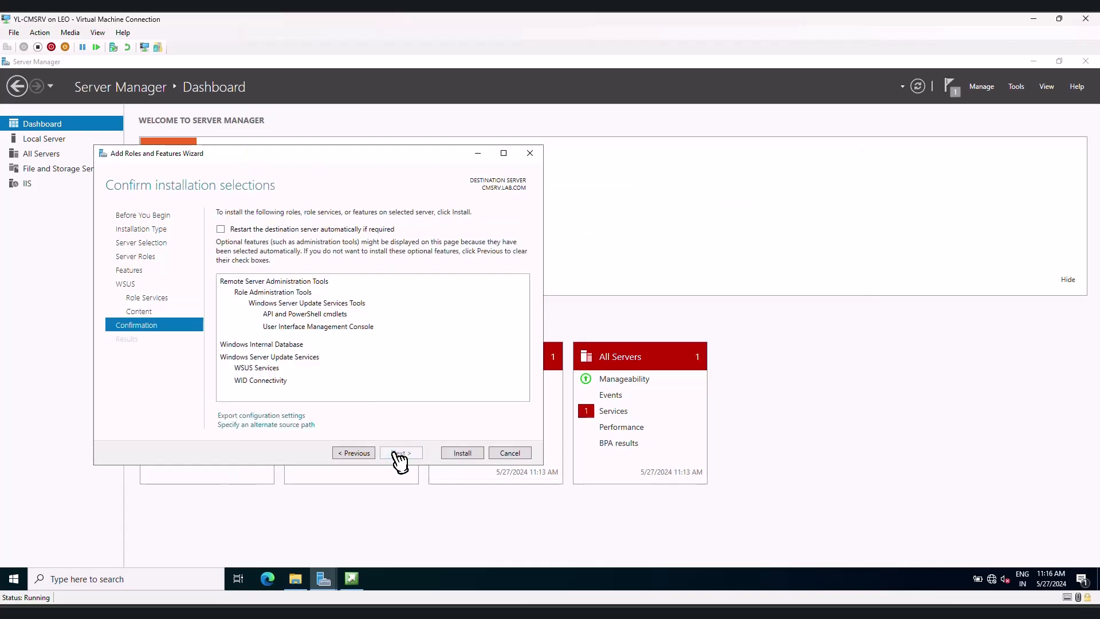
left_click(455, 453)
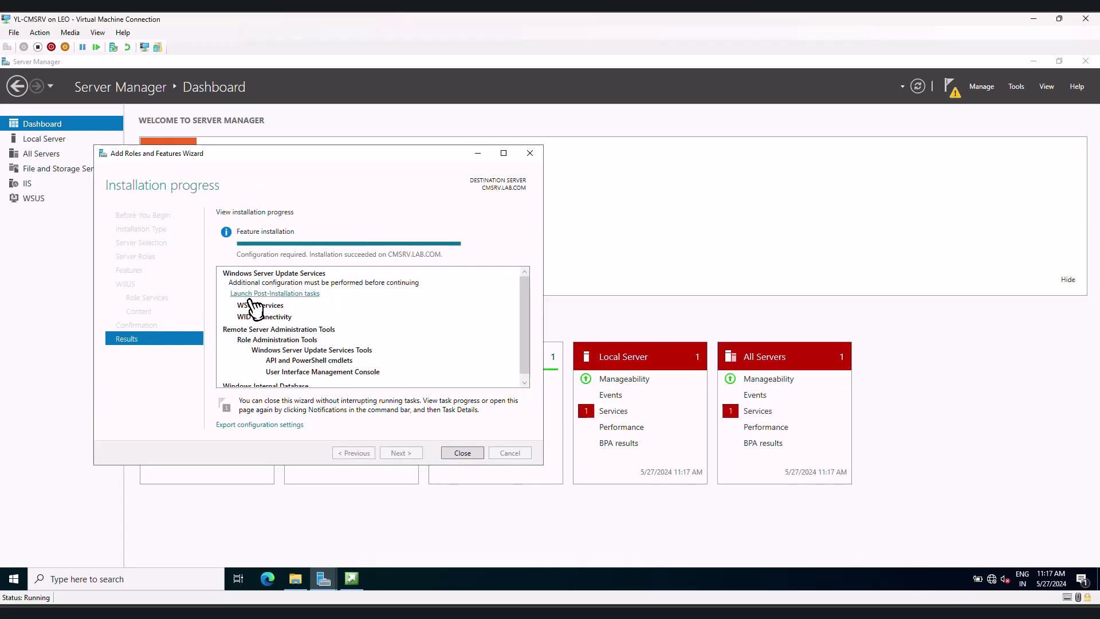
left_click(300, 293)
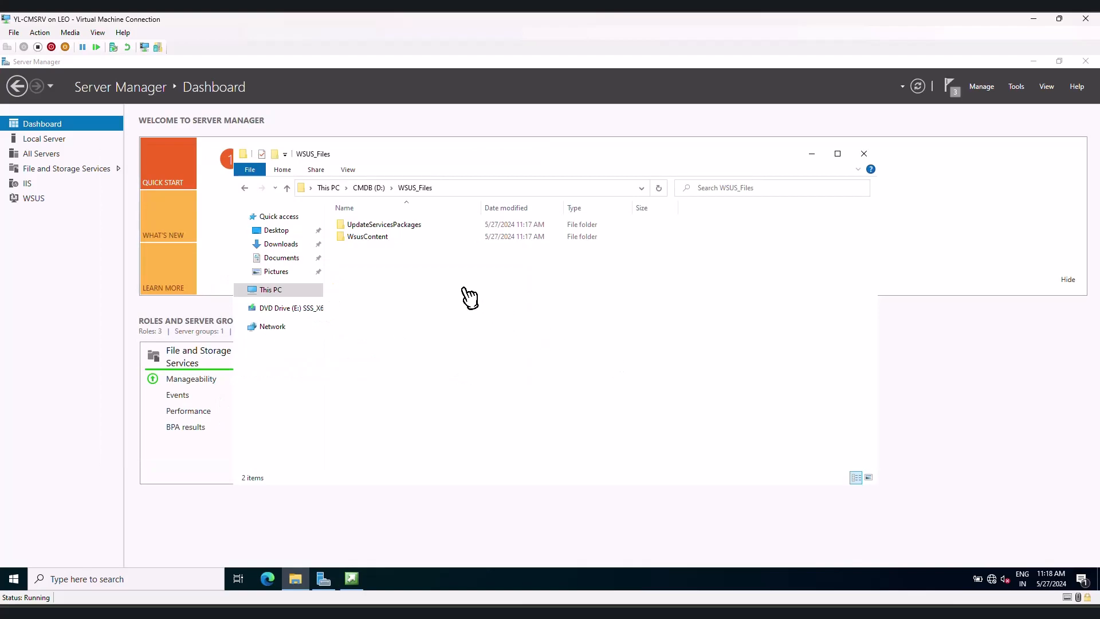
Check the contents of the WSUS_Files folder, close File Explorer and return to the Microsoft Configuration Manager setup window.
left_click_drag(359, 305, 395, 228)
left_click(453, 335)
left_click(888, 149)
left_click(1035, 63)
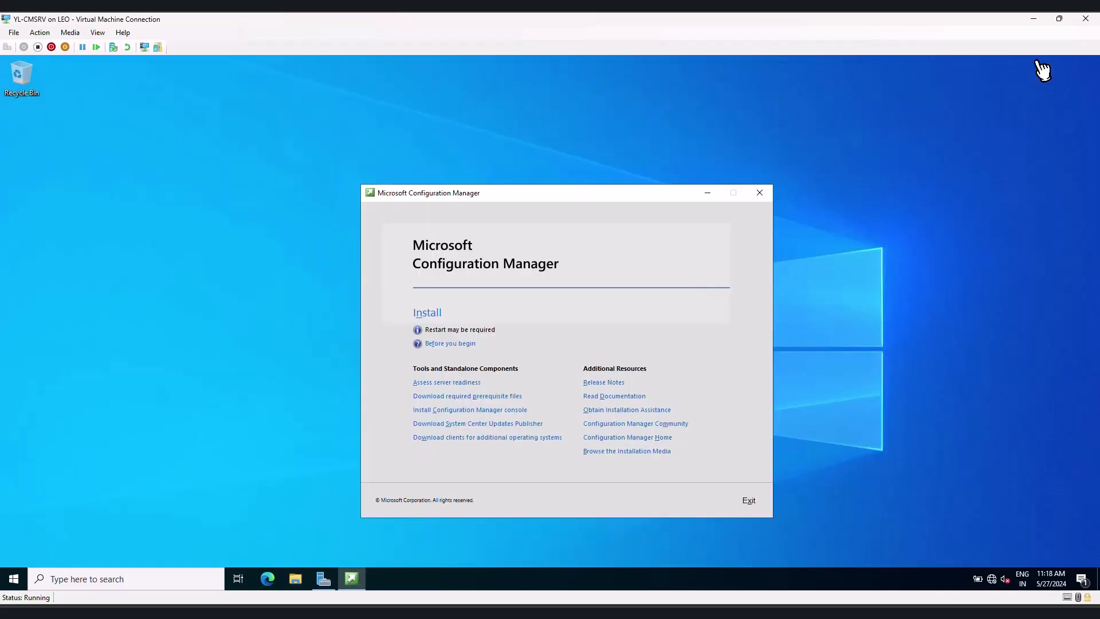
left_click_drag(507, 194, 506, 145)
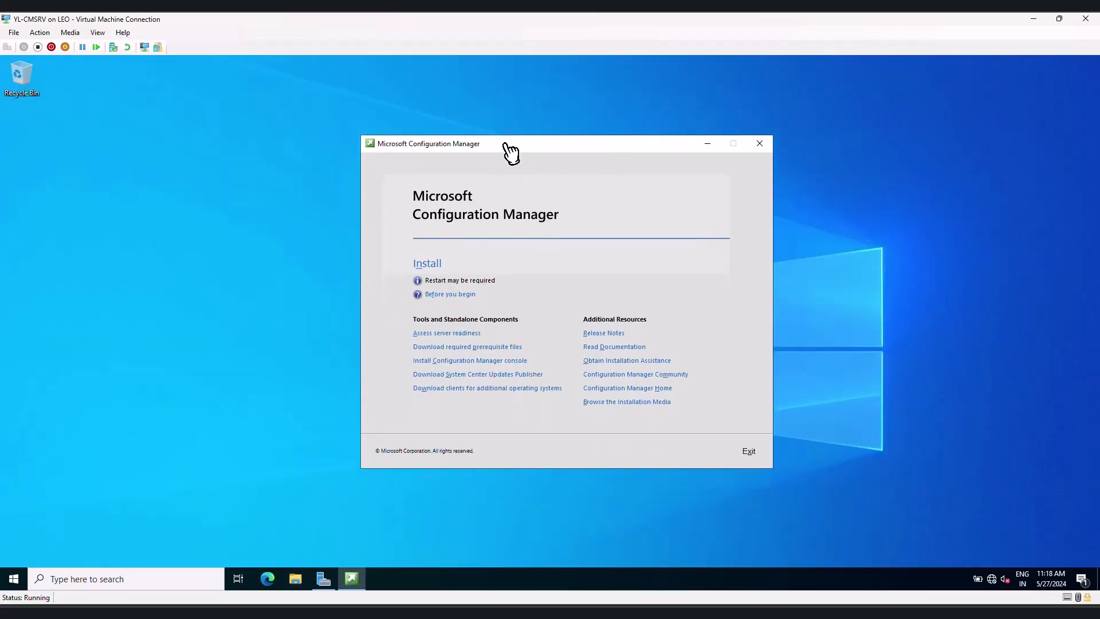